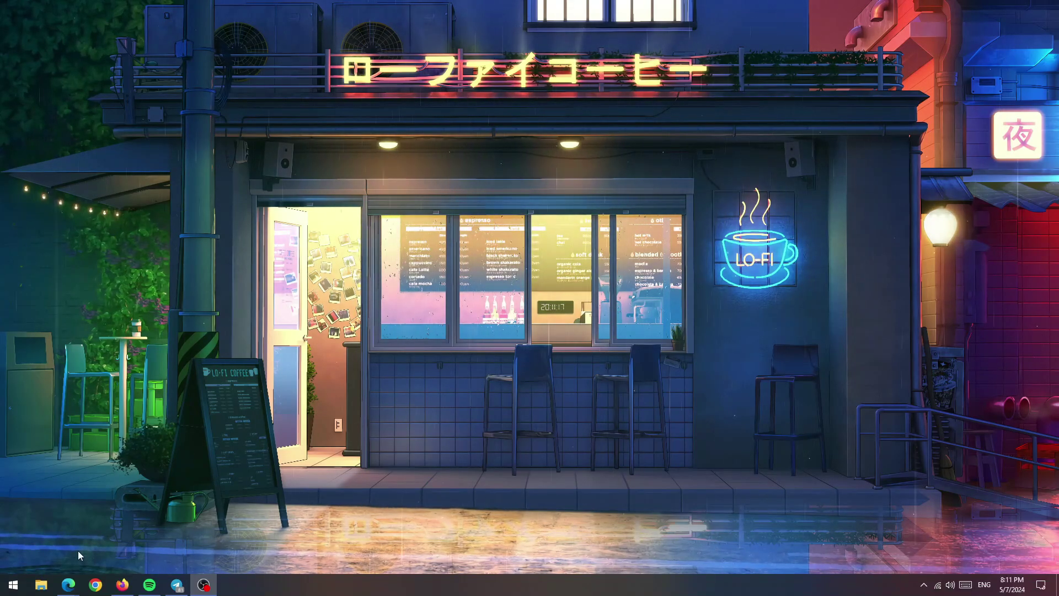
# - Open File Explorer and view the Desktop, Downloads, Documents and Pictures folders in Quick access
pyautogui.click(43, 585)
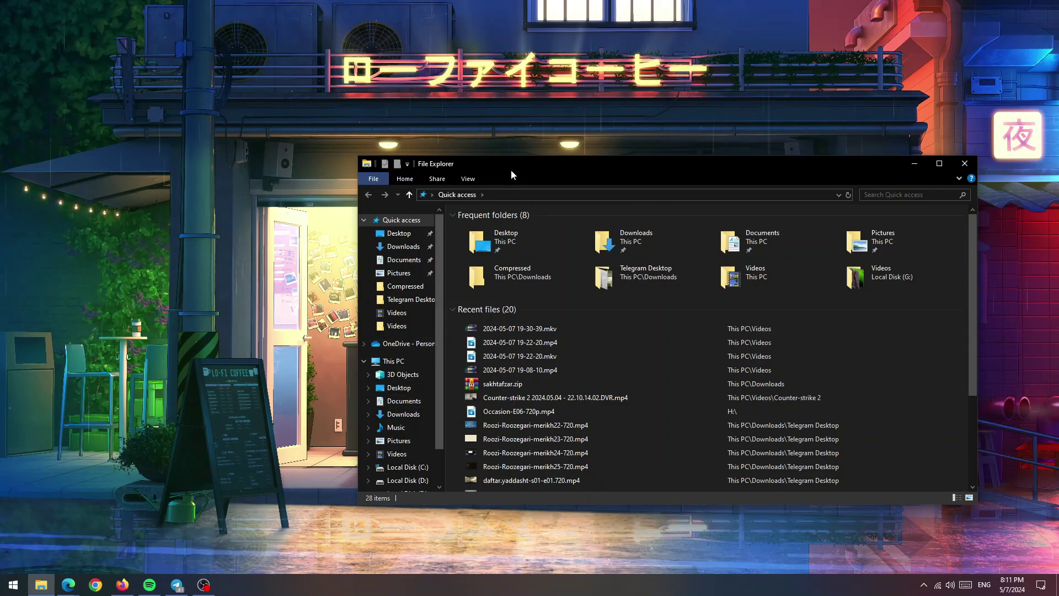
pyautogui.moveTo(510, 167); pyautogui.dragTo(438, 150)
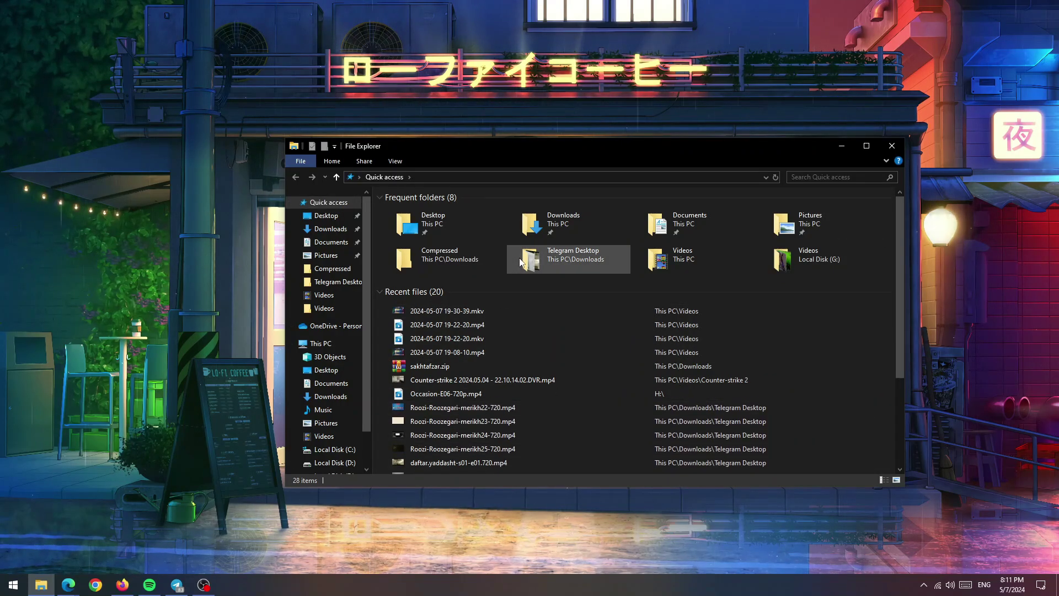
pyautogui.click(324, 217)
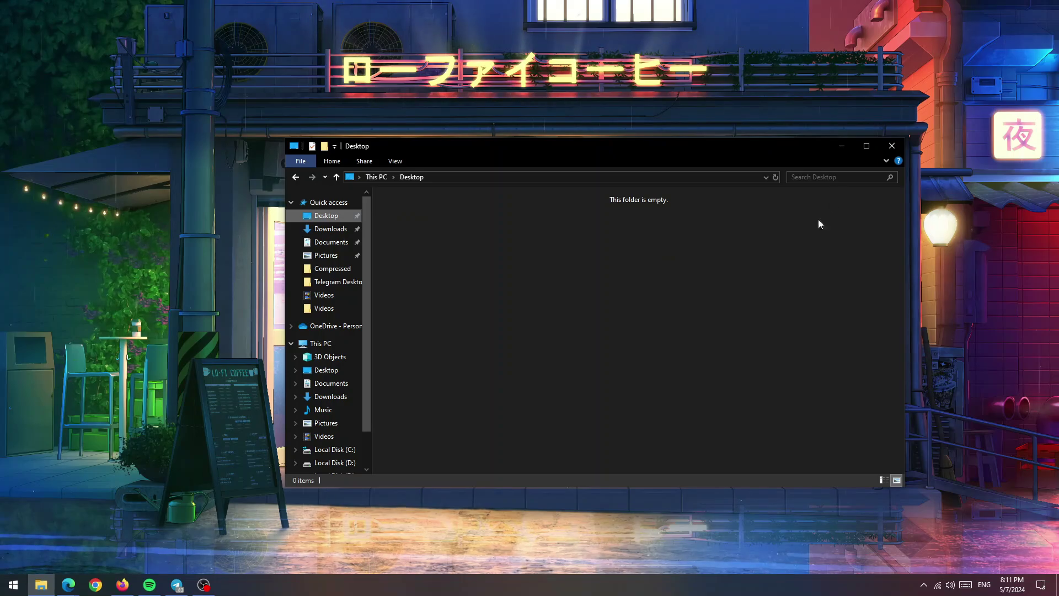
pyautogui.click(330, 229)
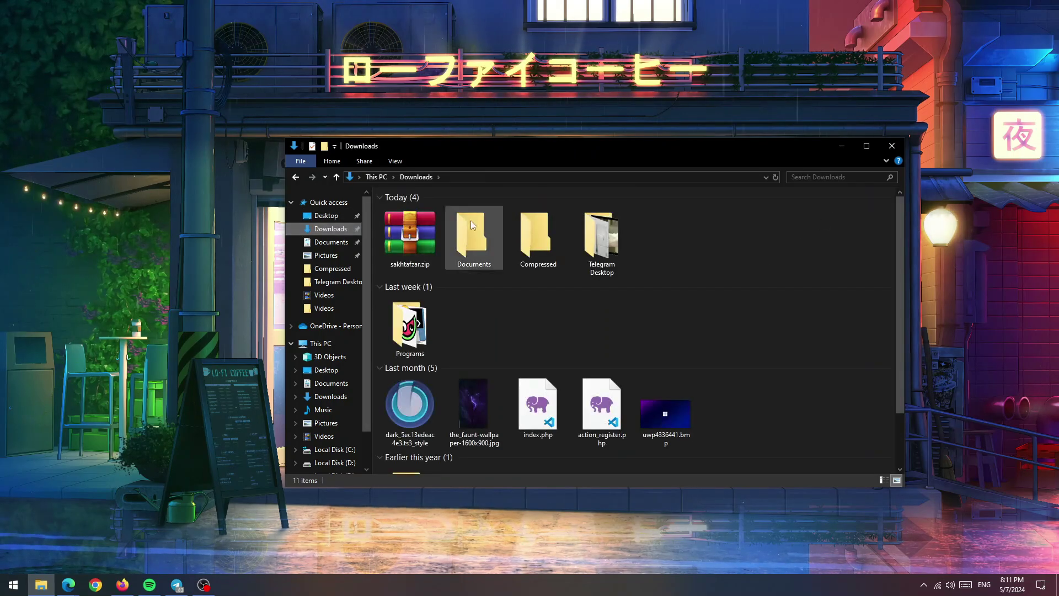
pyautogui.click(327, 244)
pyautogui.click(326, 256)
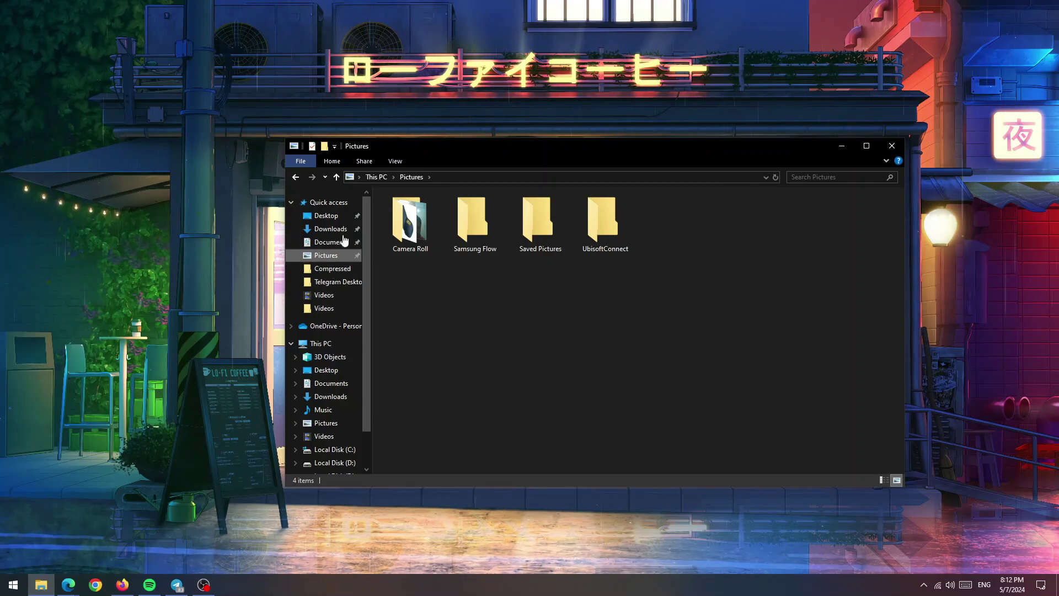
# - Open This PC and examine its user folders, such as Documents, Pictures and Videos, along with its local disks
pyautogui.scroll(-1, 334, 323)
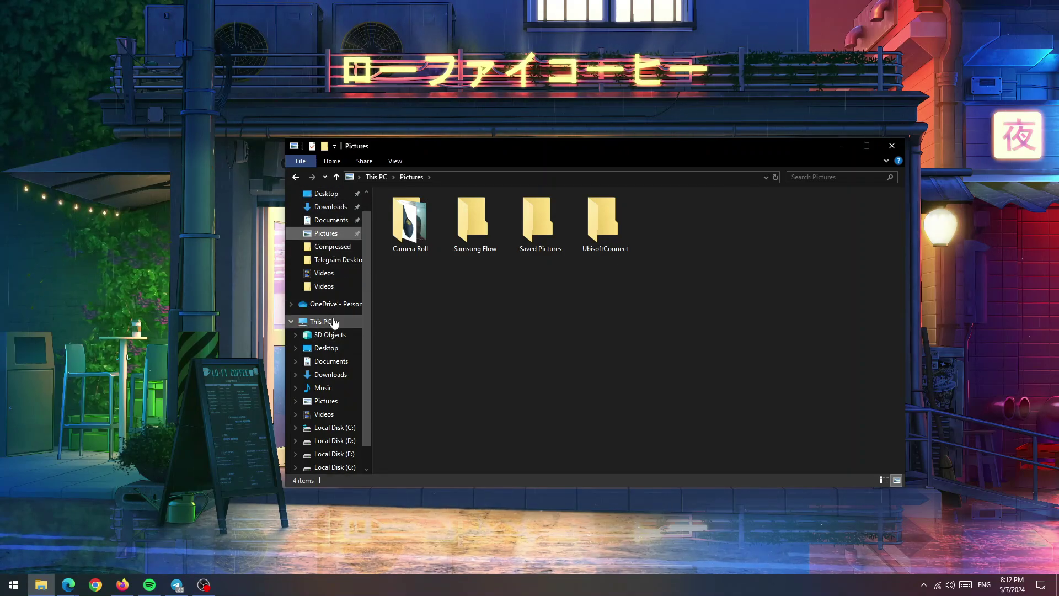
pyautogui.scroll(-1, 334, 323)
pyautogui.click(321, 297)
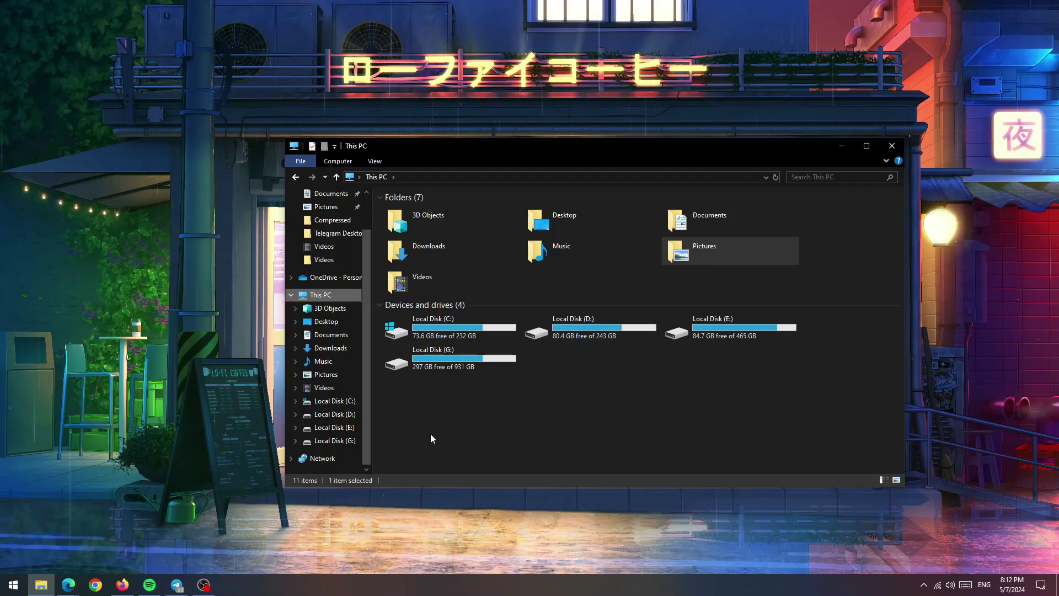
pyautogui.moveTo(431, 435); pyautogui.dragTo(539, 405)
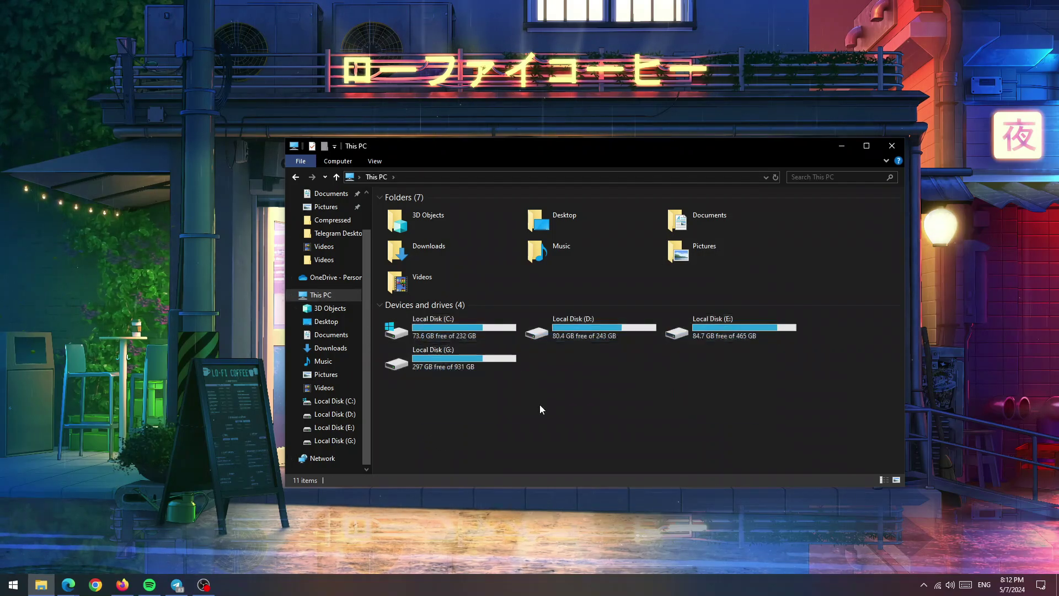
pyautogui.click(393, 325)
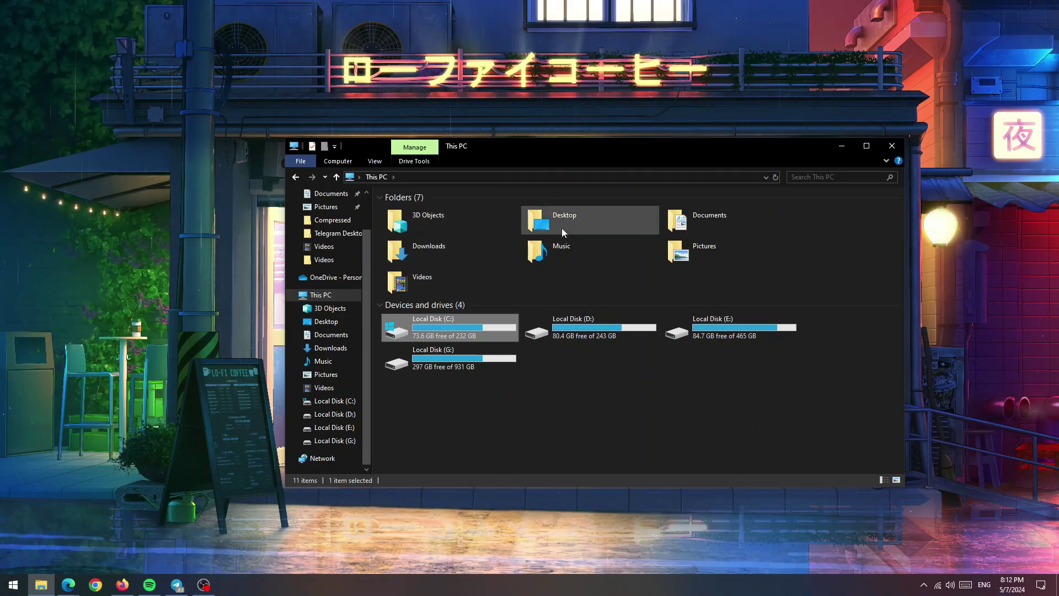
pyautogui.click(706, 221)
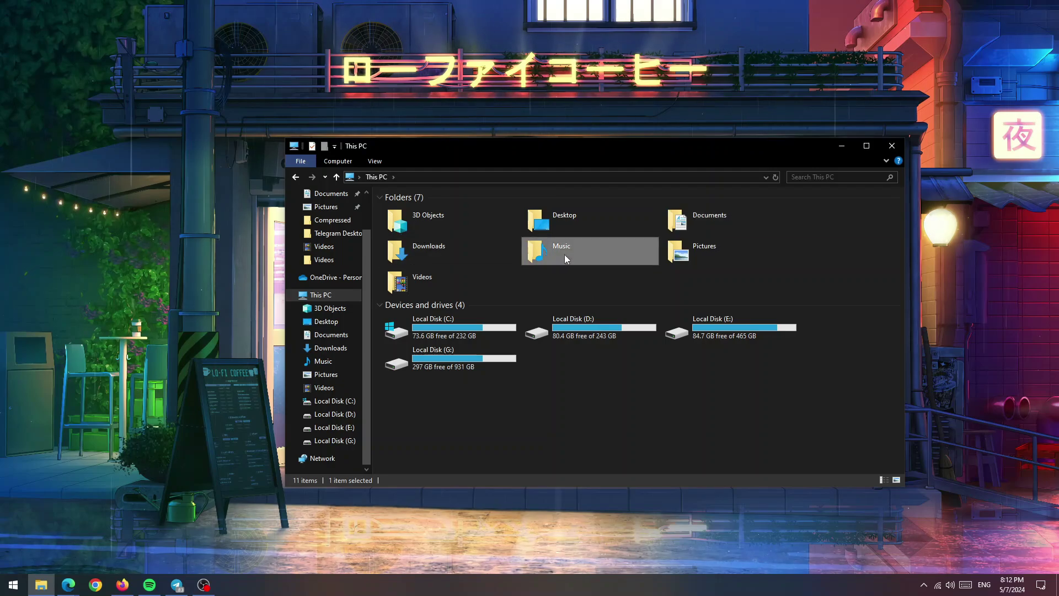
pyautogui.click(696, 253)
pyautogui.click(447, 282)
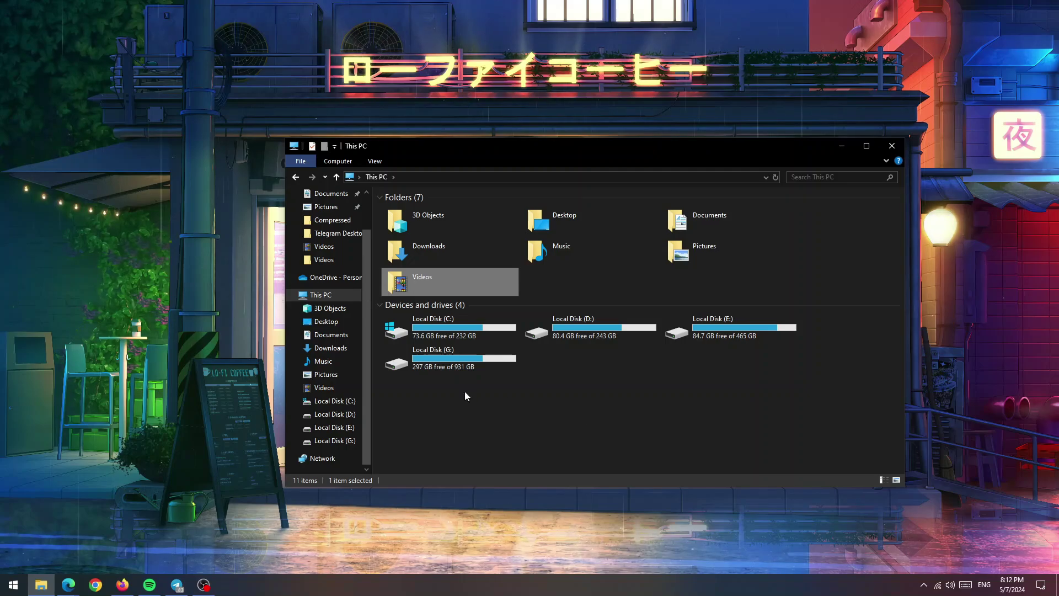
# - View the contents of the Documents folder under This PC, and return to the This PC overview
pyautogui.click(327, 324)
pyautogui.click(331, 333)
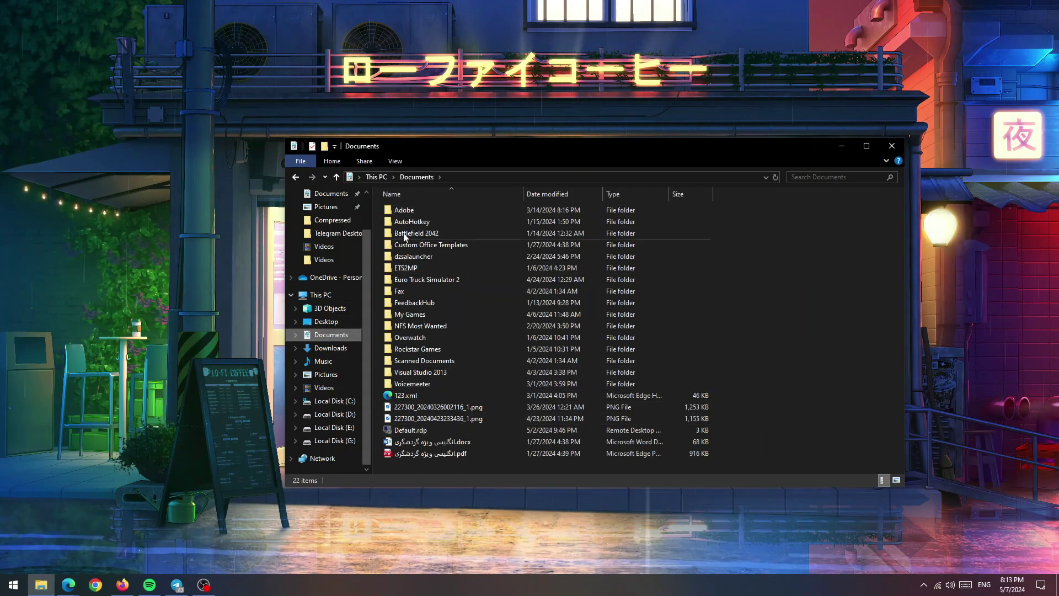
pyautogui.click(323, 294)
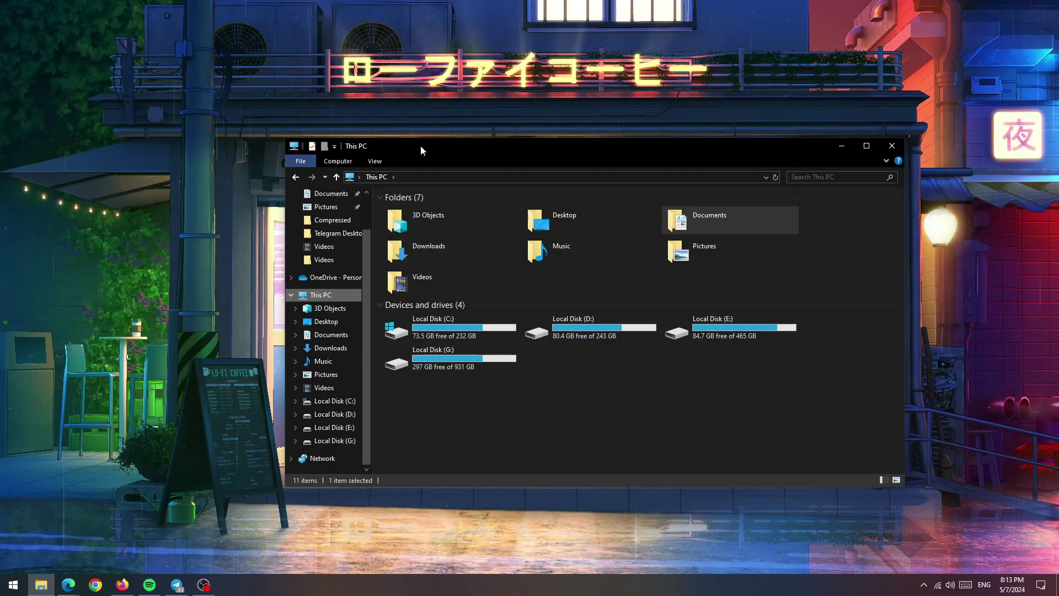
# - Reposition the File Explorer window and compare This PC with the Documents and Downloads folders, ending at This PC
pyautogui.moveTo(421, 146); pyautogui.dragTo(381, 124)
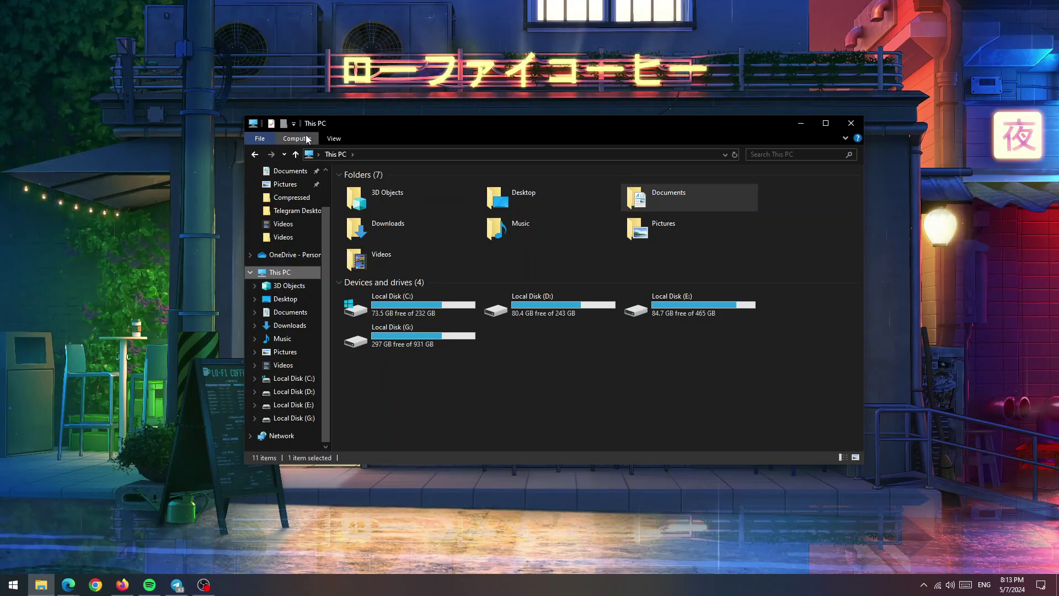
pyautogui.click(265, 176)
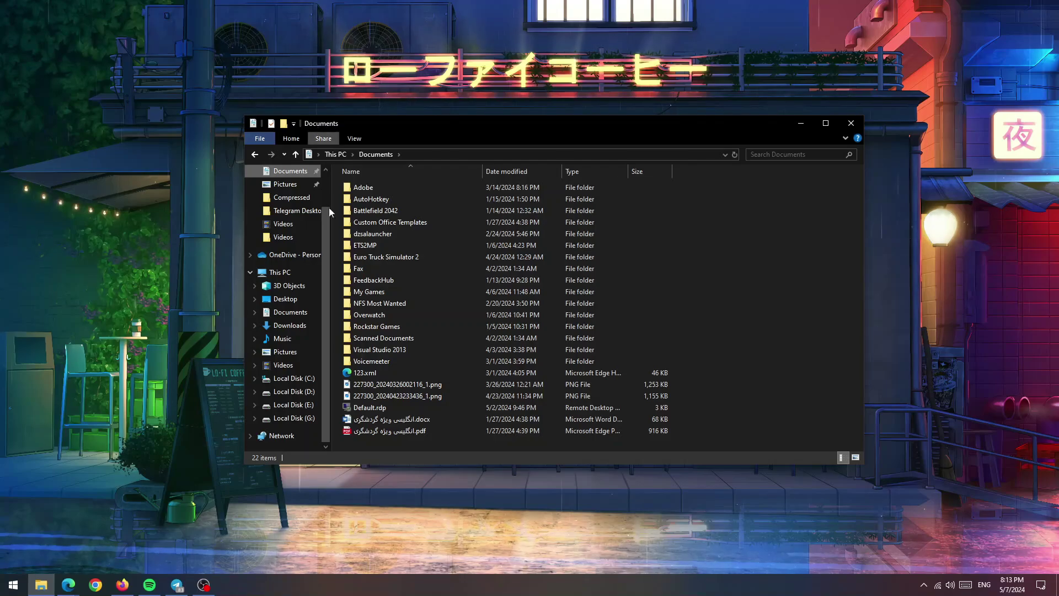
pyautogui.click(279, 273)
pyautogui.click(290, 327)
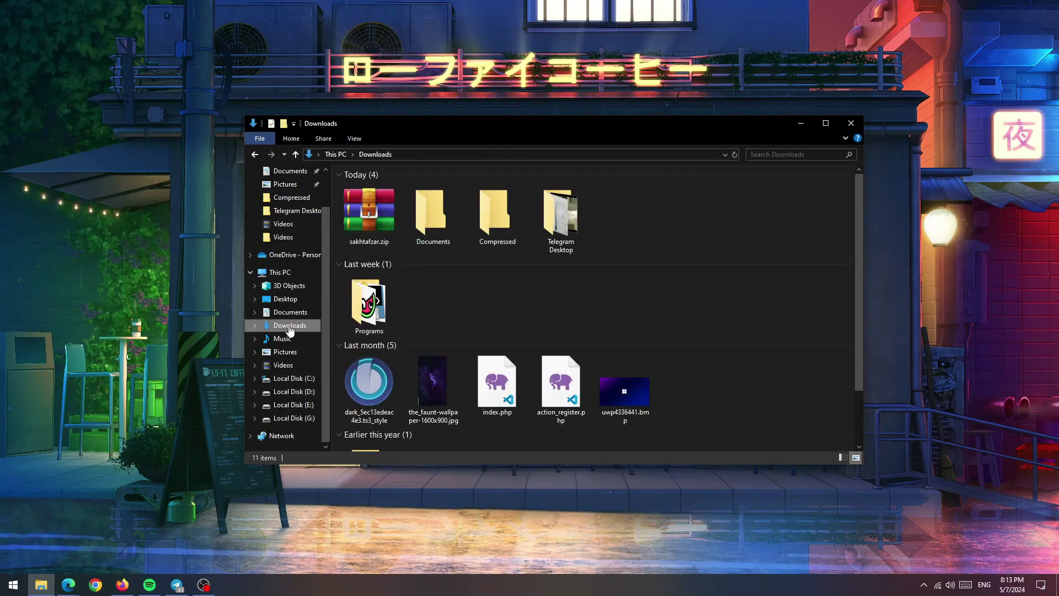
pyautogui.click(268, 273)
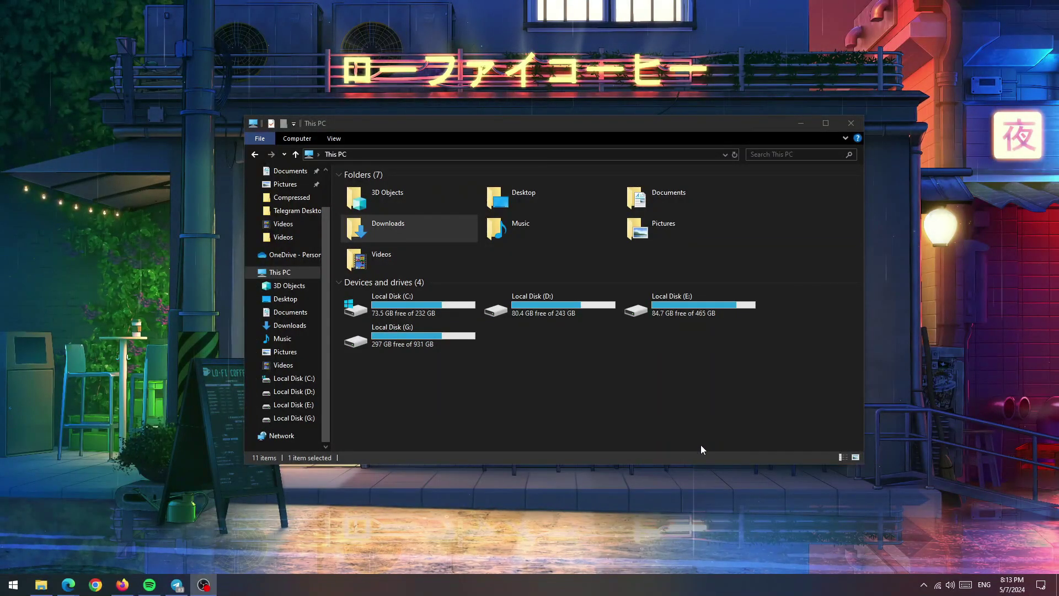
pyautogui.hotkey('alt', 'Tab')
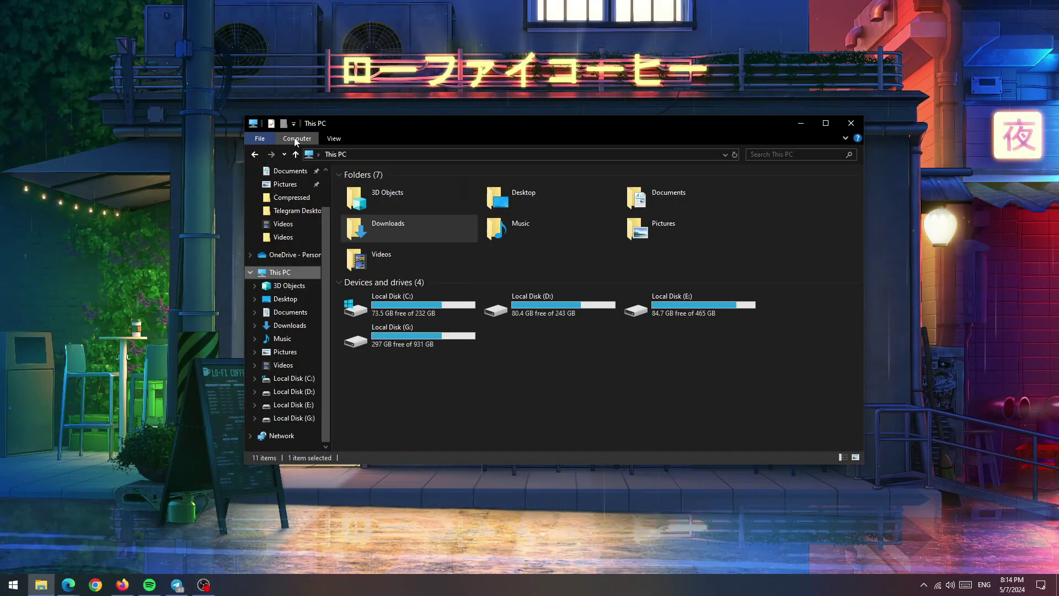
pyautogui.click(287, 312)
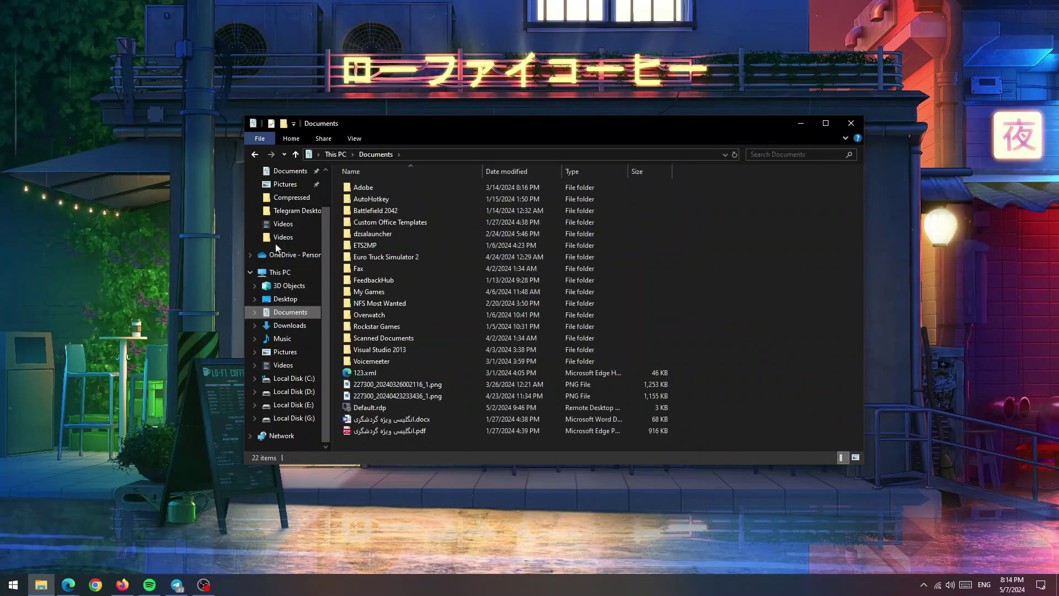
pyautogui.hotkey('alt', 'Left')
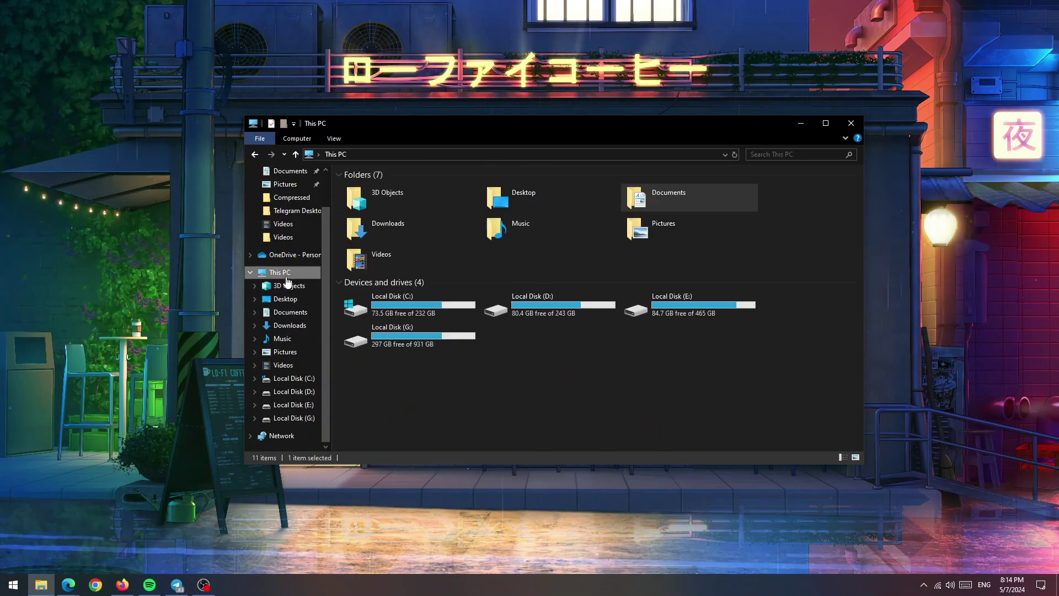
# - Examine the computer management commands available for This PC, and collapse them again
pyautogui.click(289, 138)
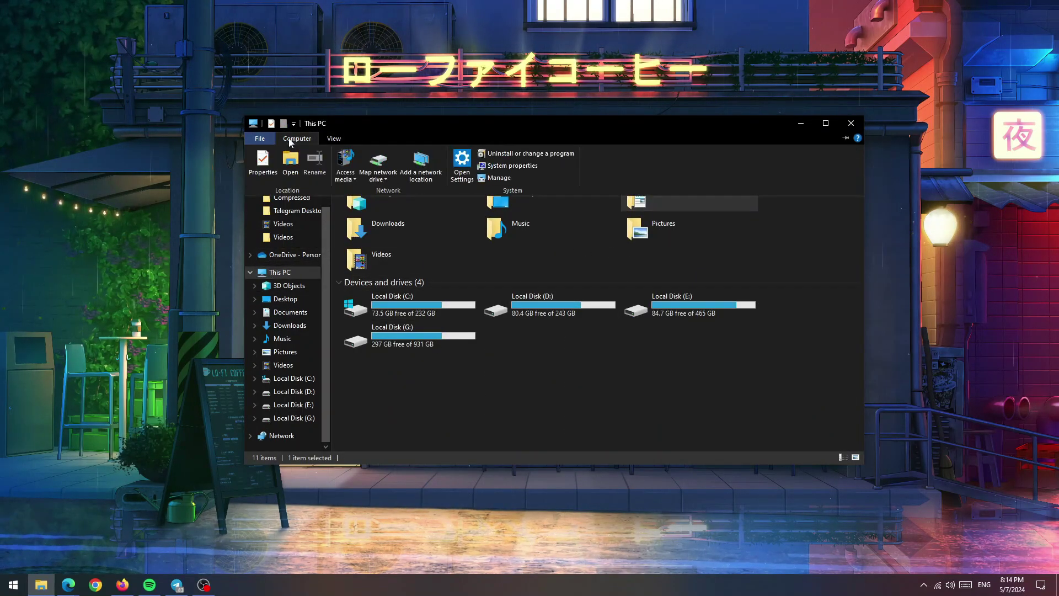
pyautogui.click(260, 139)
pyautogui.click(258, 139)
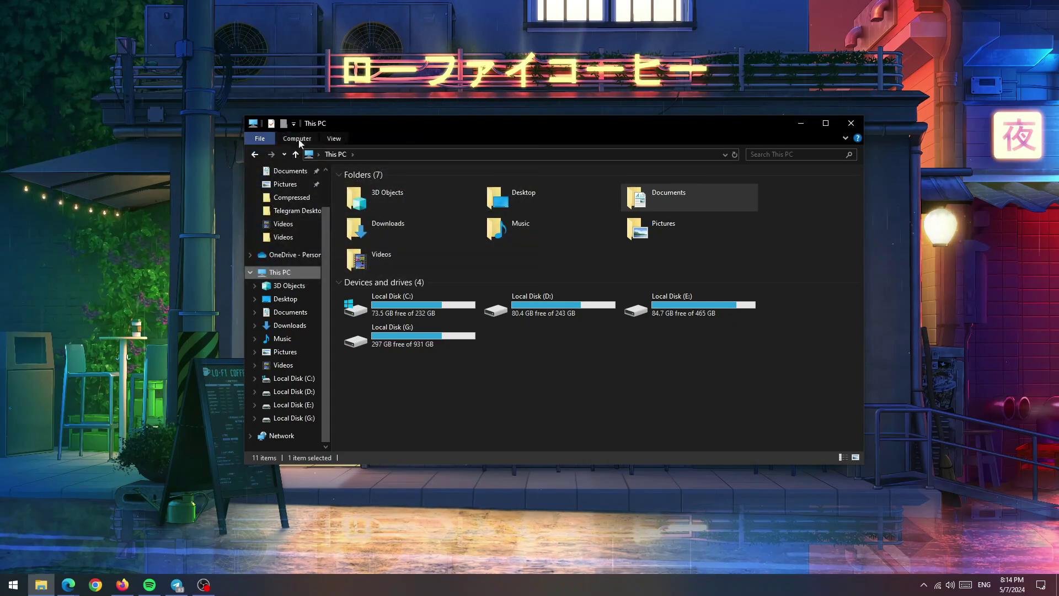
pyautogui.click(304, 145)
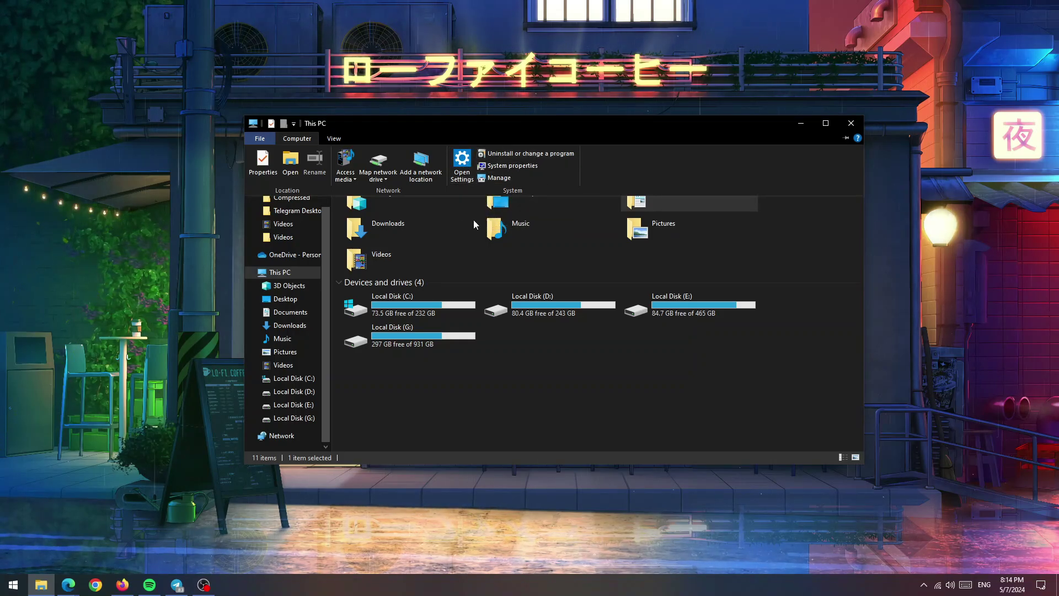
pyautogui.click(379, 398)
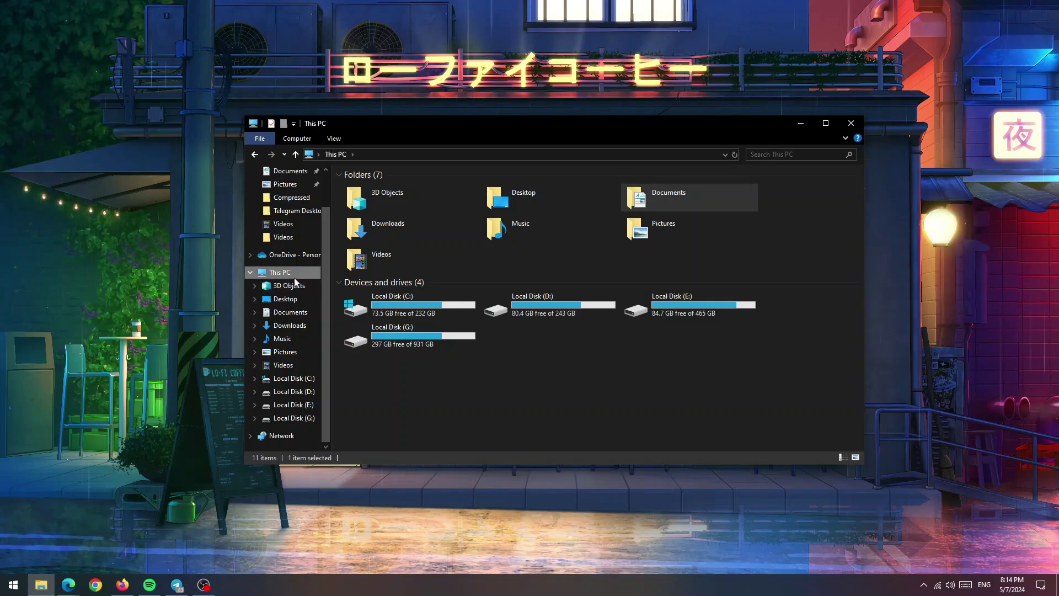
# - Open the Desktop folder from Quick access and examine its file management and sharing commands
pyautogui.scroll(2, 276, 284)
pyautogui.click(284, 193)
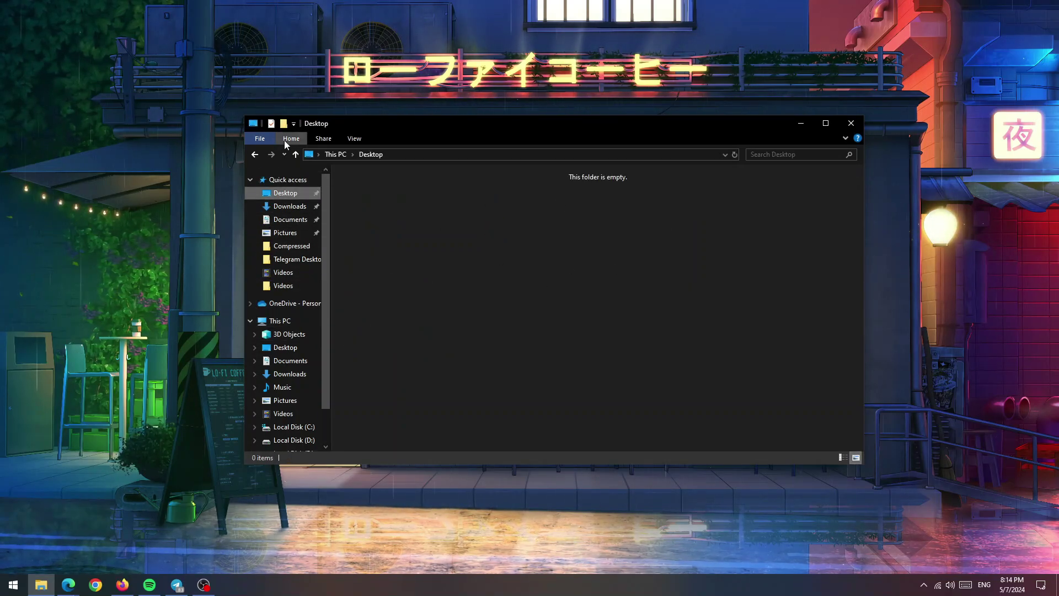
pyautogui.click(286, 139)
pyautogui.click(286, 139)
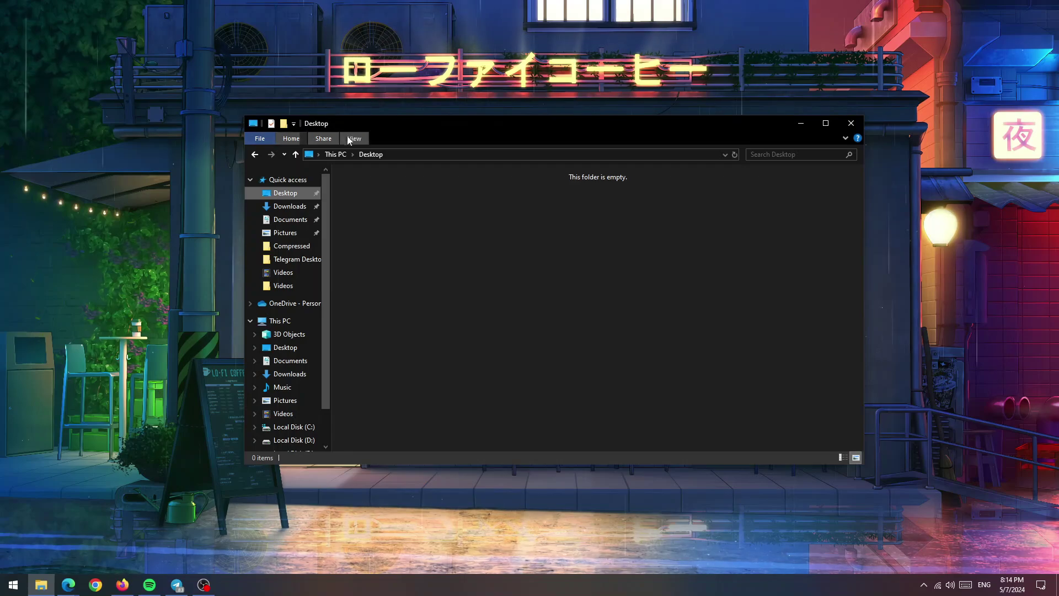
pyautogui.click(293, 139)
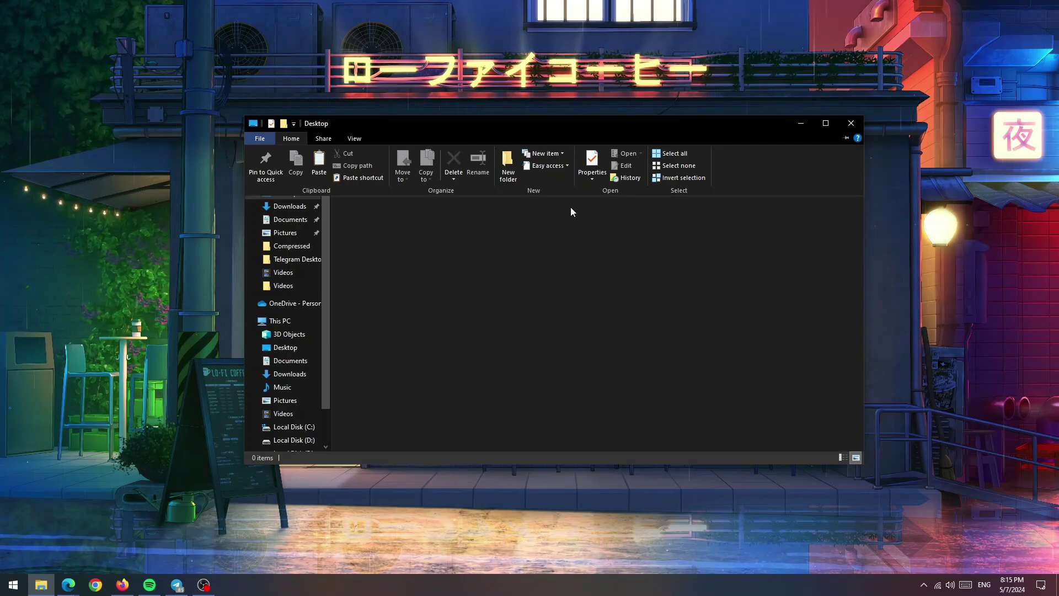
pyautogui.click(693, 290)
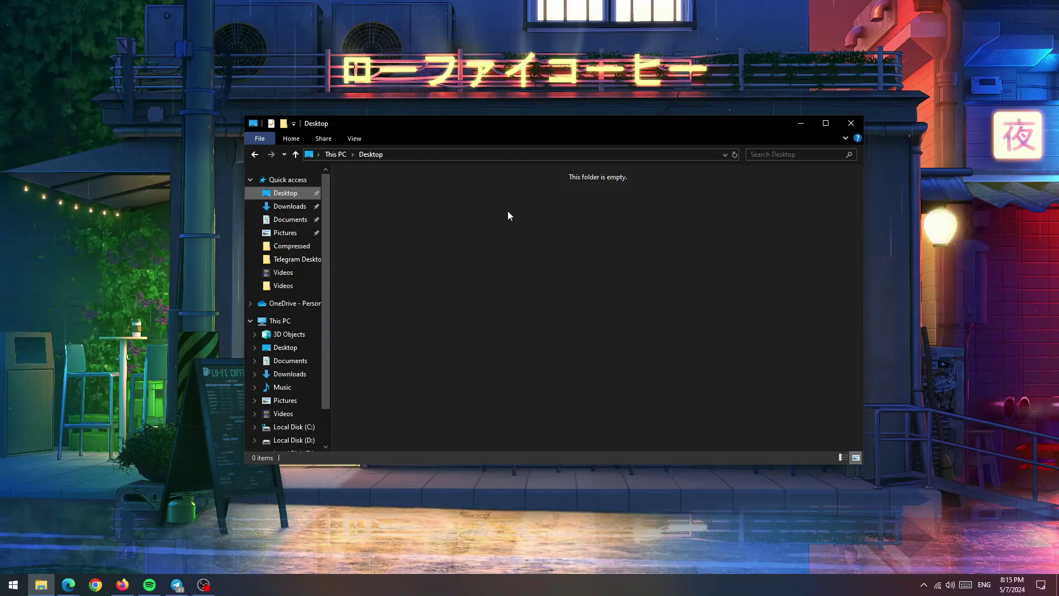
pyautogui.click(319, 141)
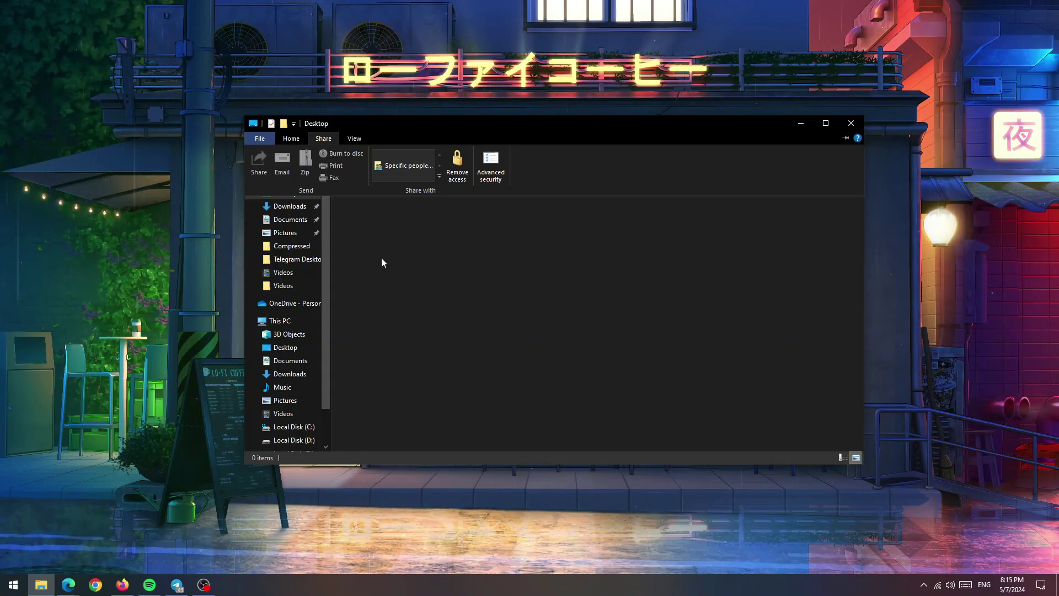
# - Create a new text document in the Desktop folder, keeping the default name New Text Document.txt
pyautogui.rightClick(396, 247)
pyautogui.moveTo(428, 356)
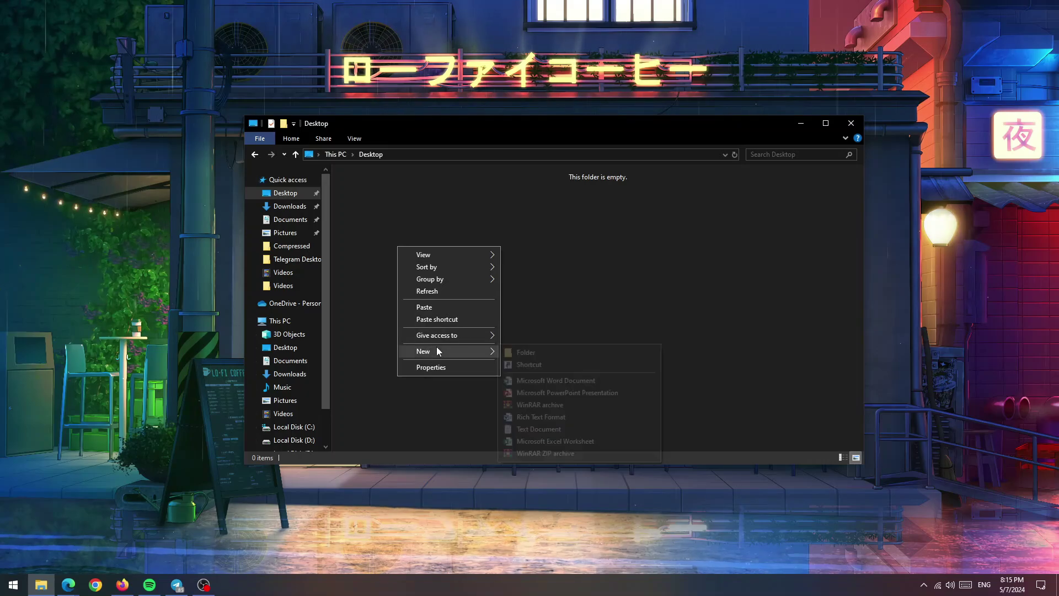
pyautogui.click(538, 429)
pyautogui.press('Return')
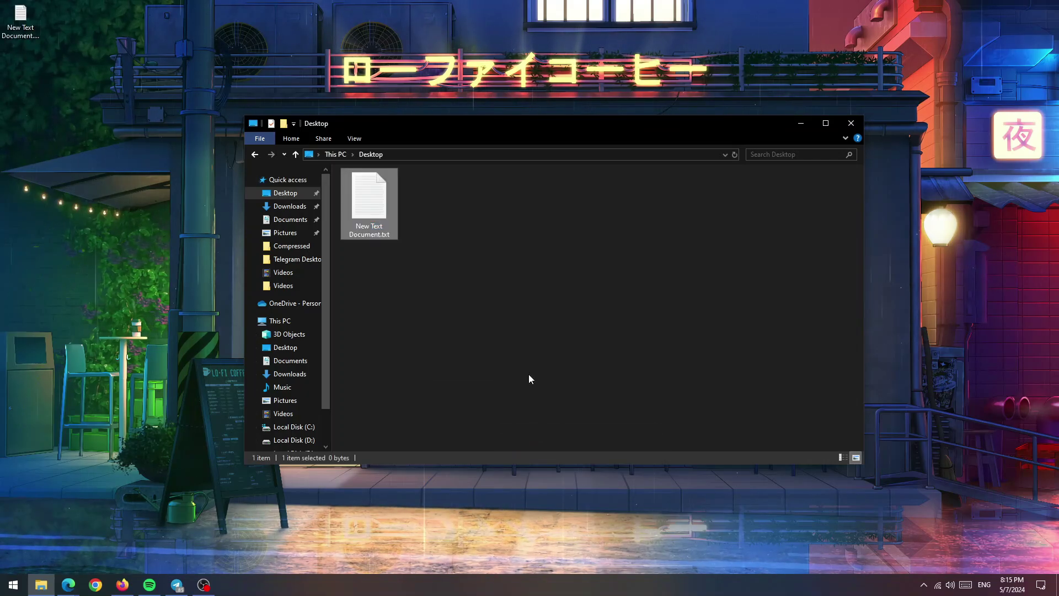
# - View the sharing targets for New Text Document.txt, dismiss them without sharing, and redisplay the sharing commands
pyautogui.click(323, 139)
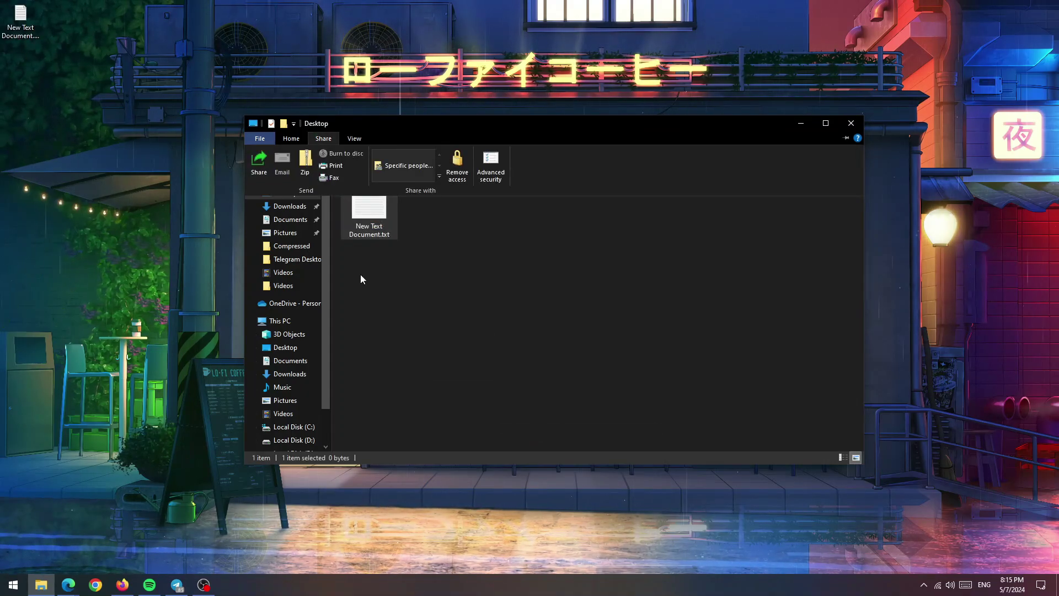
pyautogui.click(258, 166)
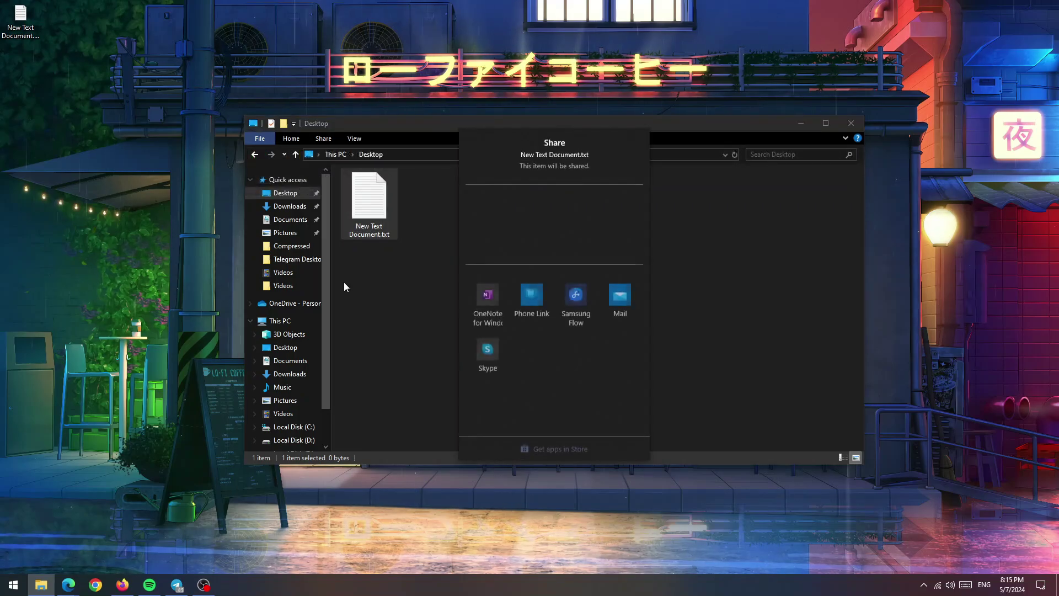
pyautogui.click(752, 341)
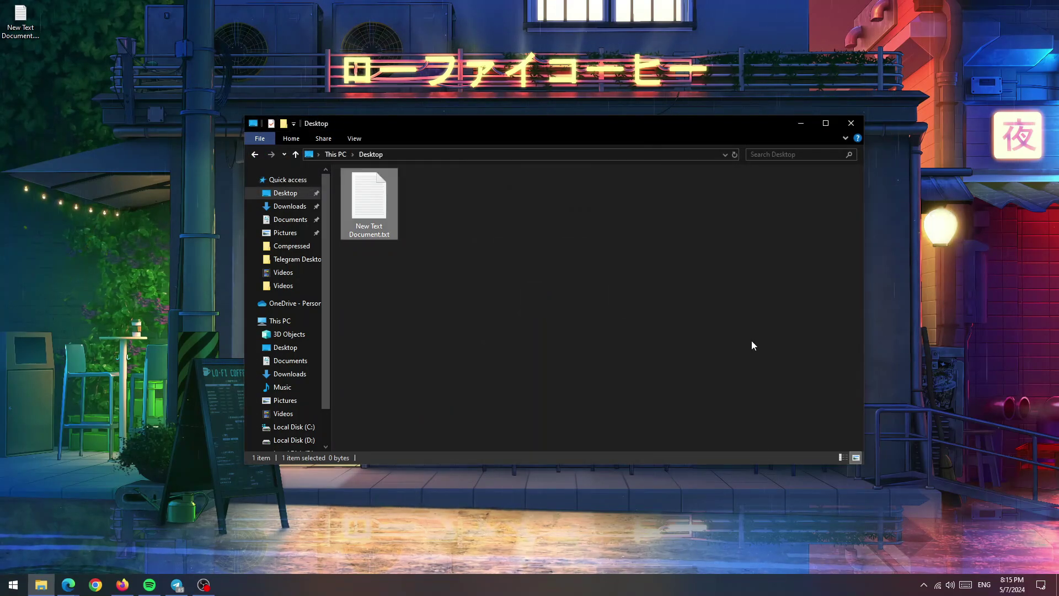
pyautogui.click(318, 140)
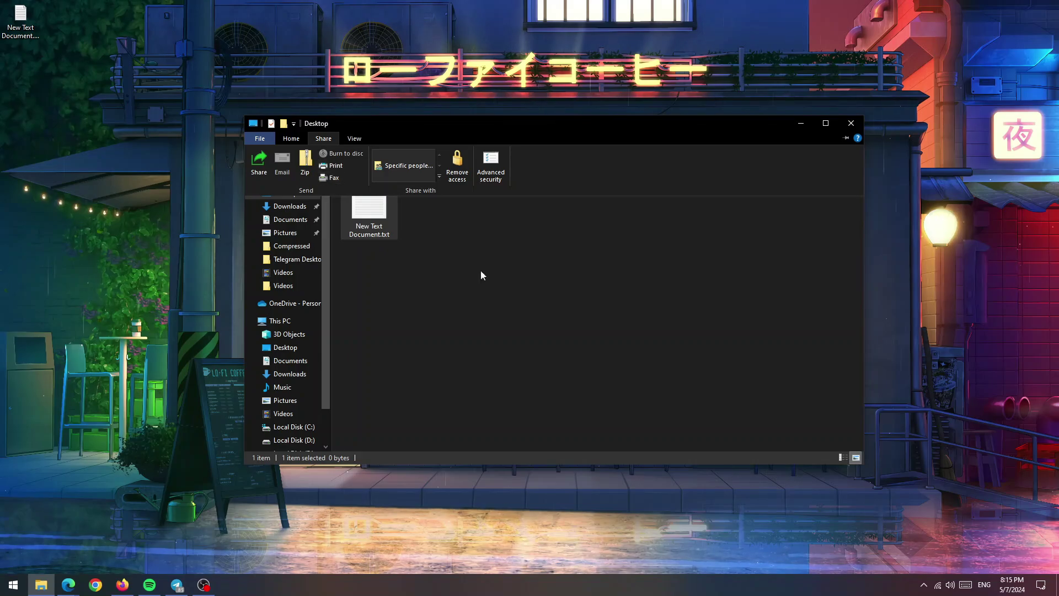
# - Show the preview pane in the Desktop folder
pyautogui.click(524, 380)
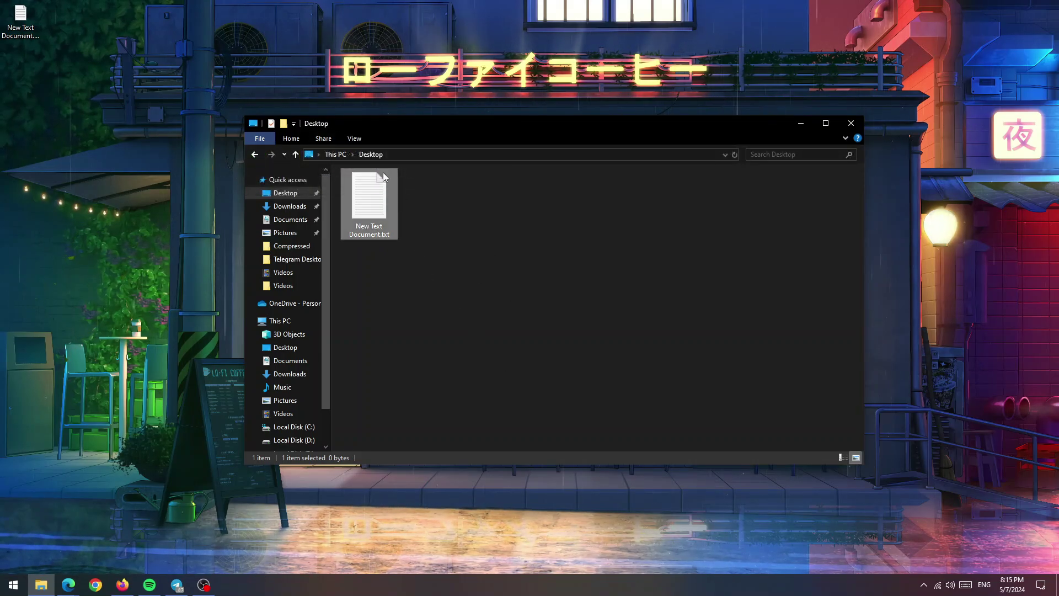
pyautogui.click(354, 139)
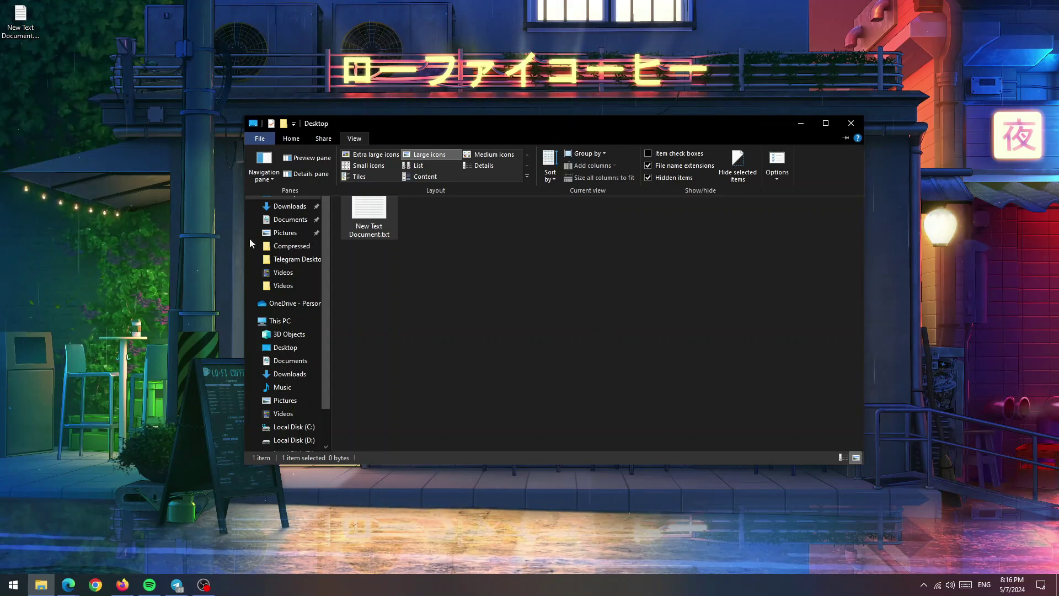
pyautogui.click(307, 159)
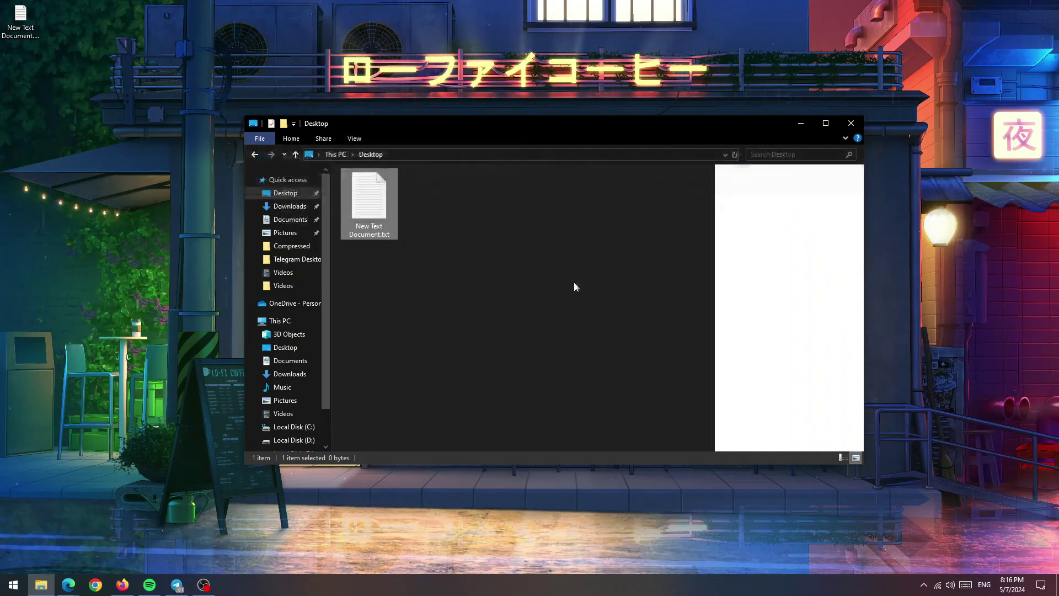
# - Open New Text Document.txt, enter the text "salam", save the document and close it
pyautogui.doubleClick(379, 204)
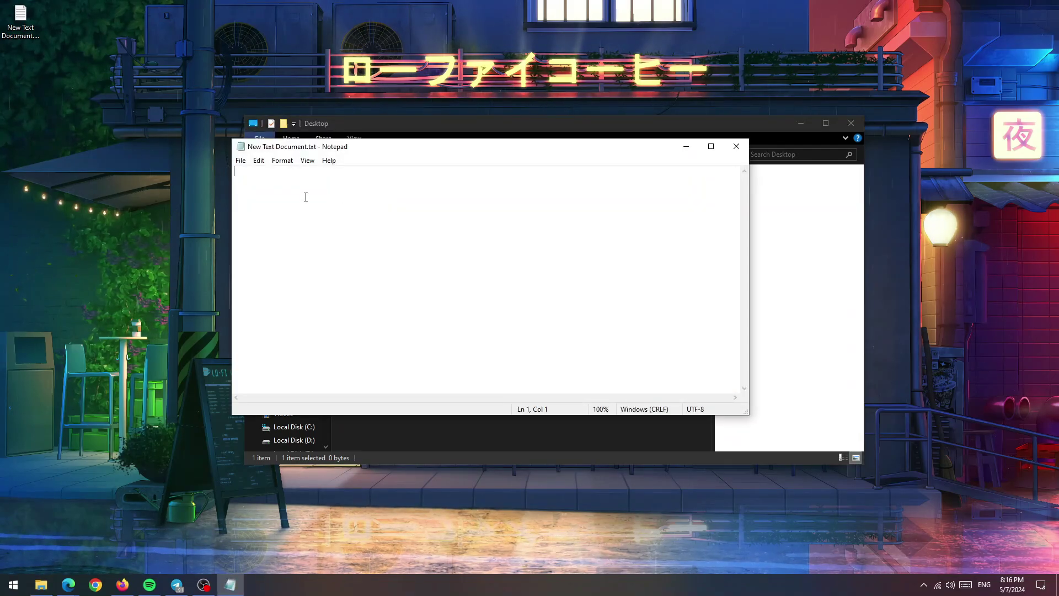
pyautogui.write('salma')
pyautogui.press('BackSpace')
pyautogui.write('alam')
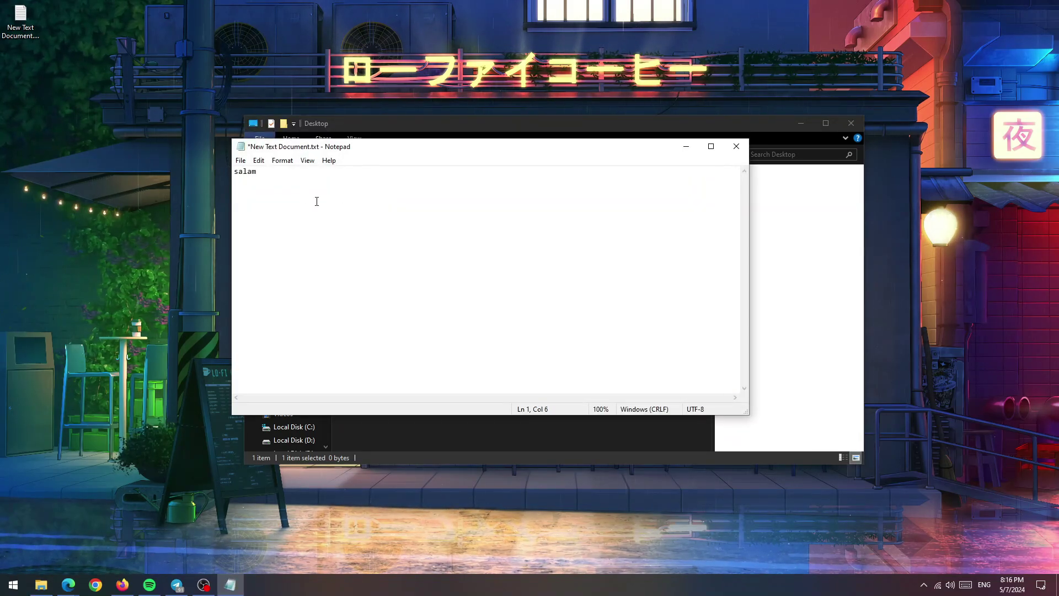
pyautogui.hotkey('ctrl', 's')
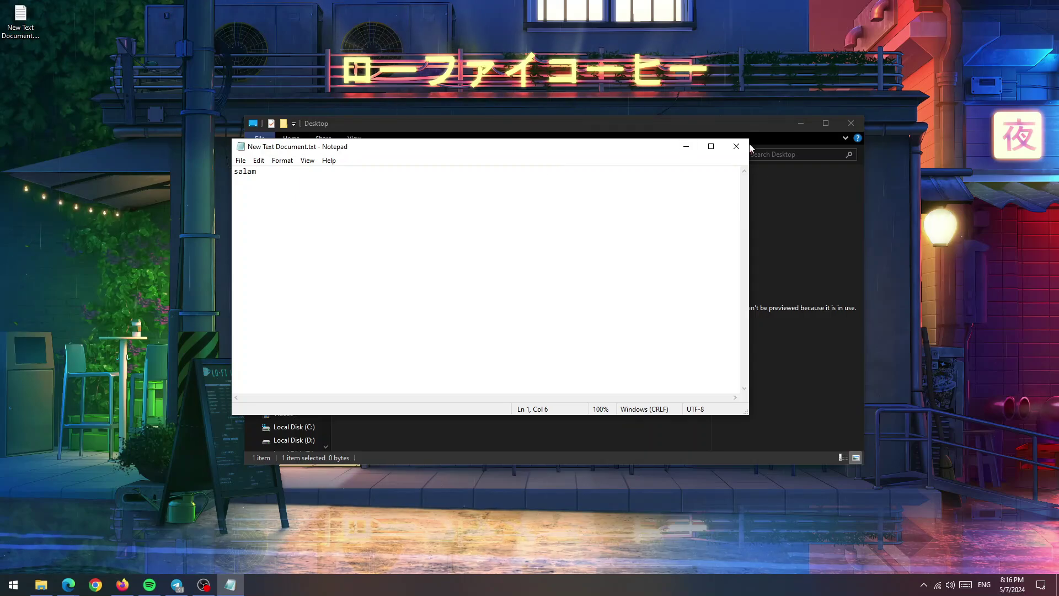
pyautogui.hotkey('alt', 'F4')
# - Preview the contents of New Text Document.txt in the Desktop folder, and hide the preview pane
pyautogui.click(495, 303)
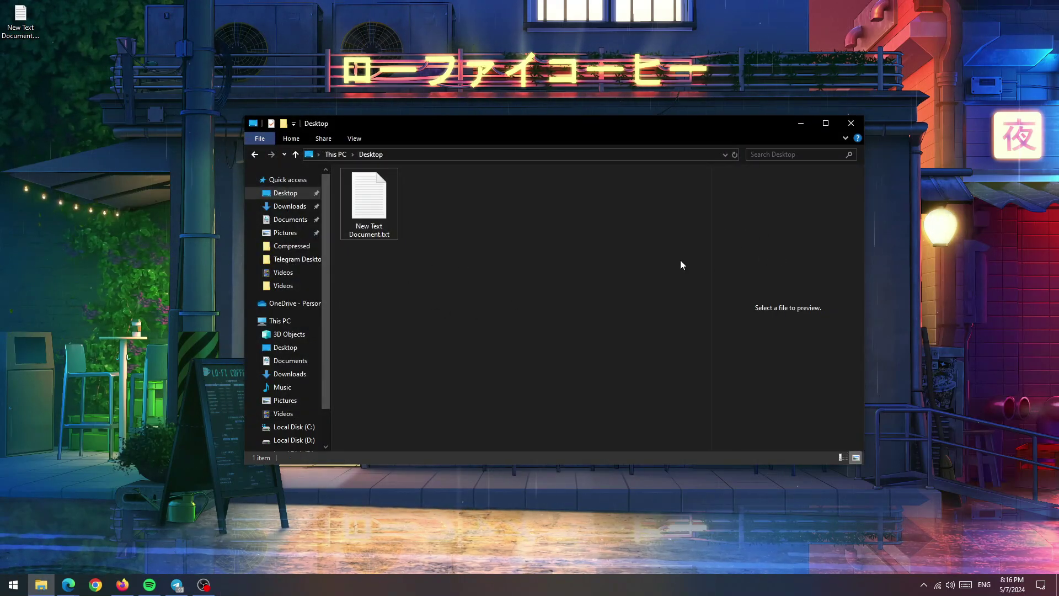
pyautogui.click(369, 201)
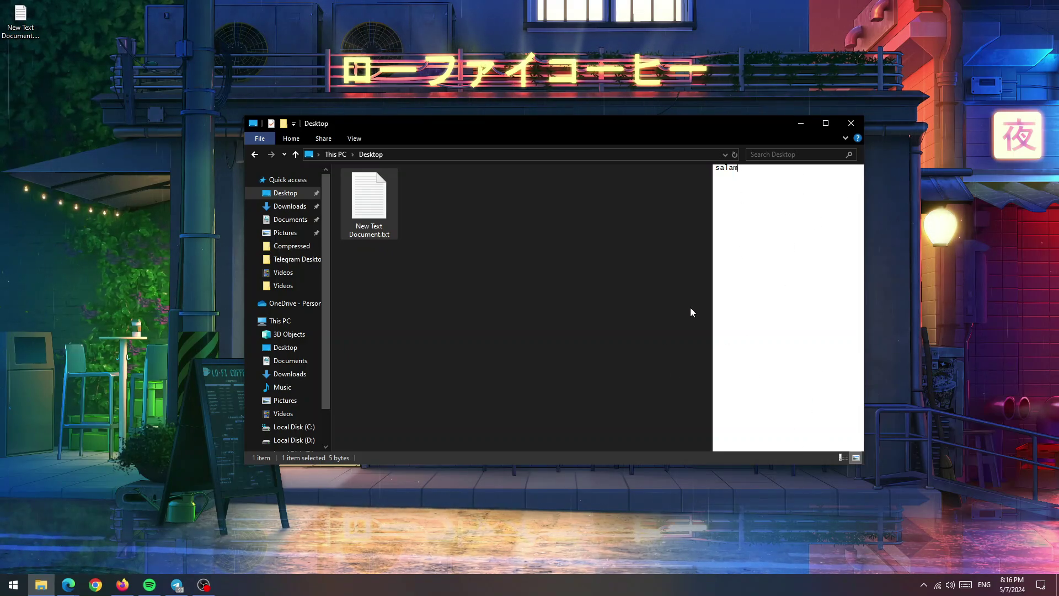
pyautogui.click(355, 140)
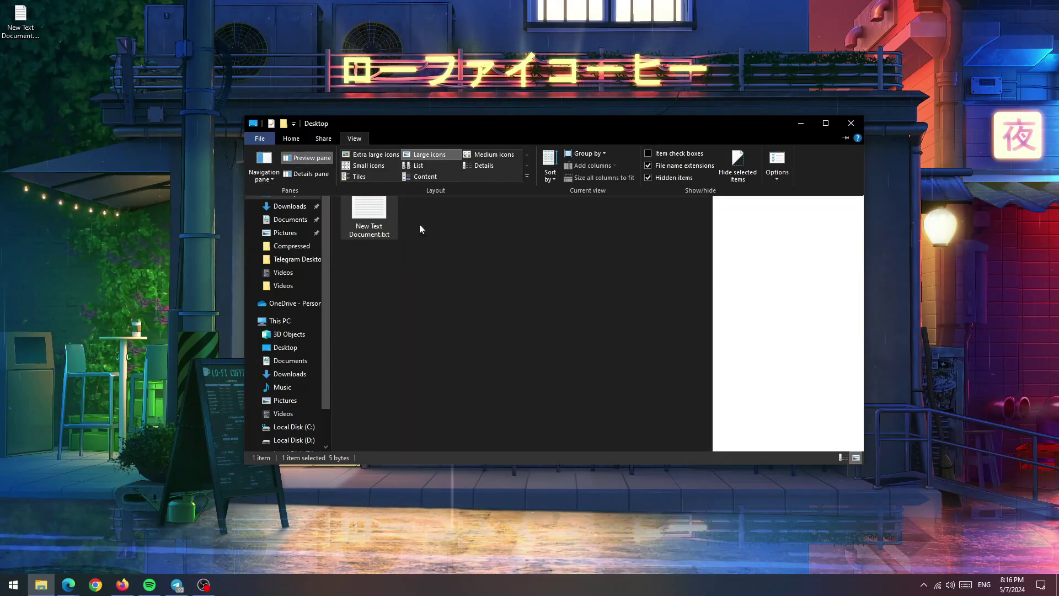
pyautogui.click(310, 154)
# - Show the details pane to view the information for New Text Document.txt, and hide the pane again
pyautogui.click(366, 139)
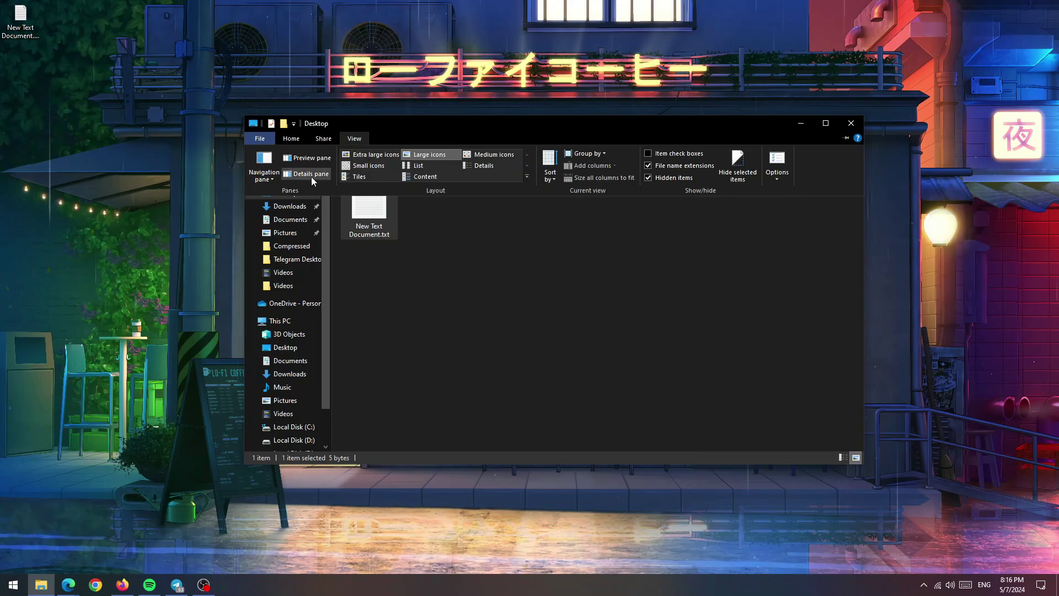
pyautogui.click(310, 174)
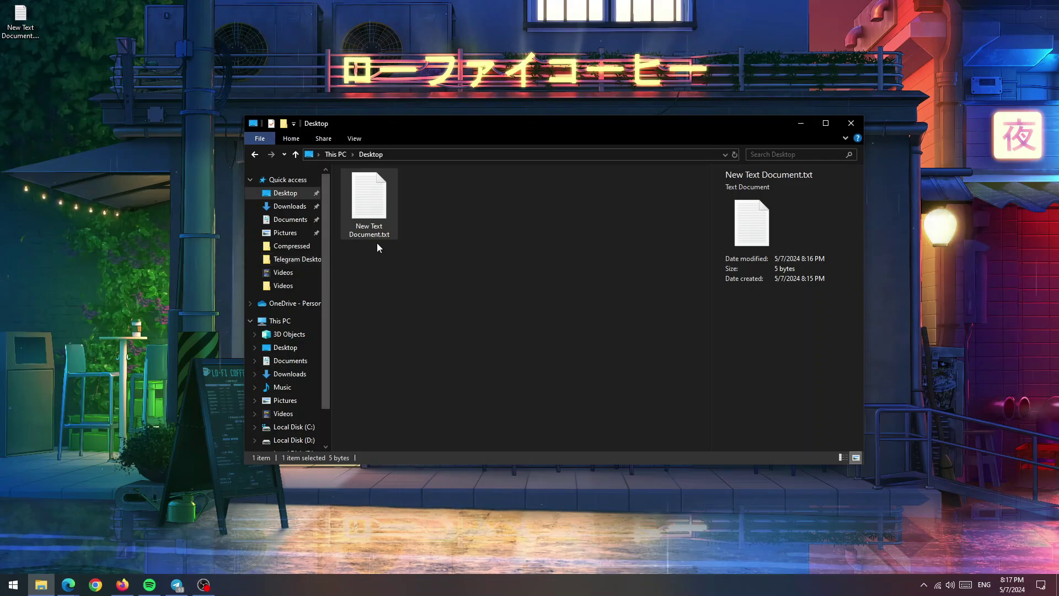
pyautogui.click(353, 139)
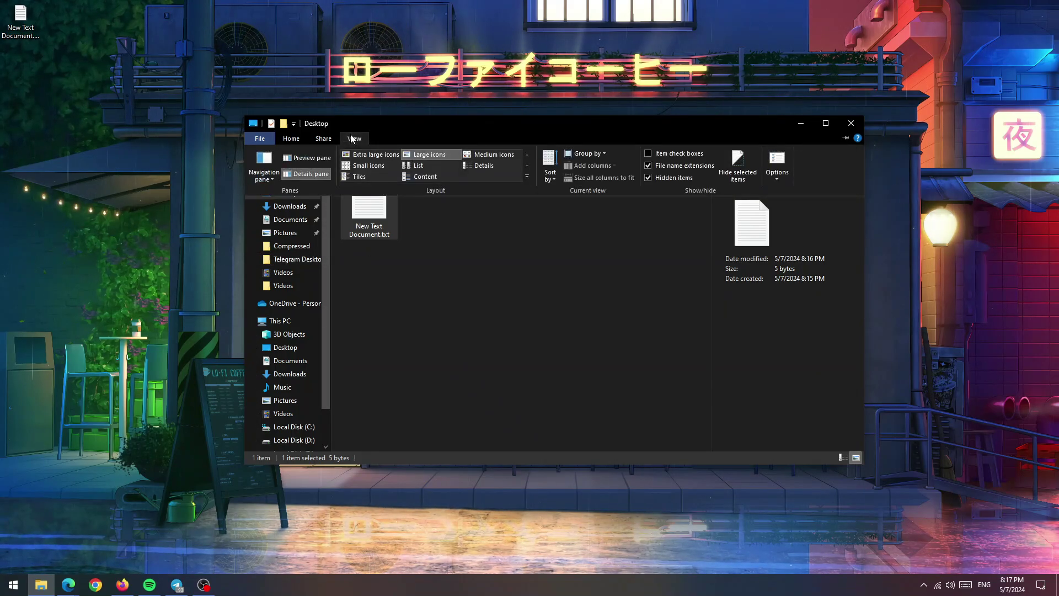
pyautogui.hotkey('alt', 'shift', 'p')
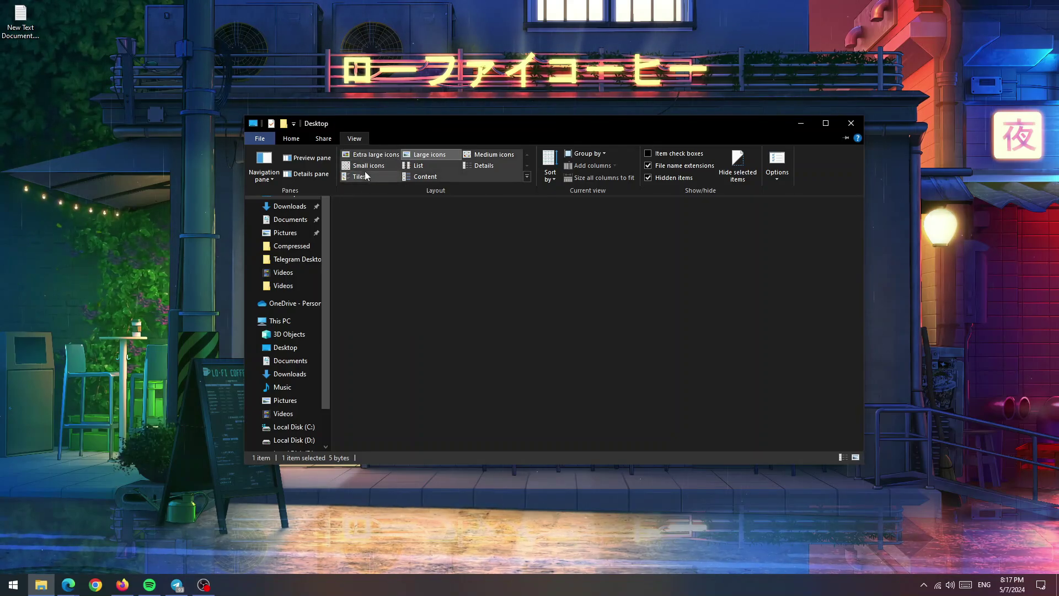
# - Try the Details, Medium icons and Extra large icons layouts in the Desktop folder, and return it to Large icons
pyautogui.click(472, 167)
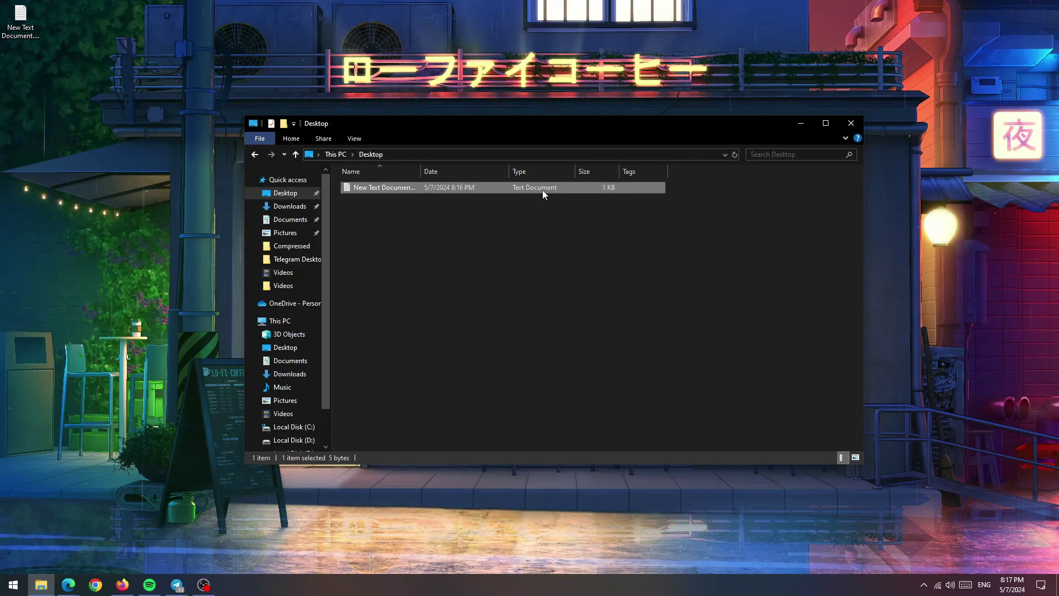
pyautogui.click(354, 138)
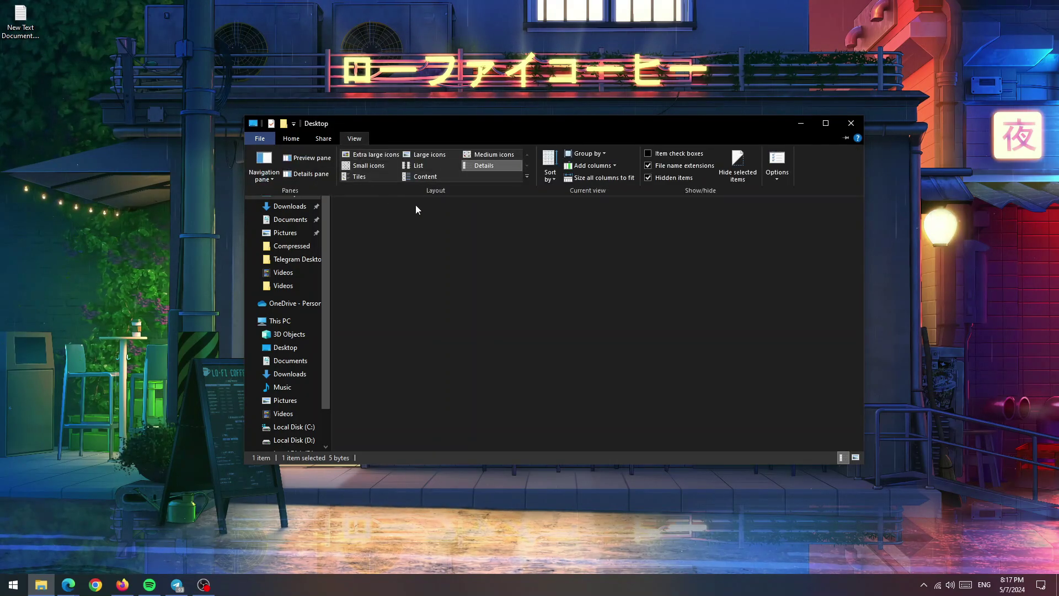
pyautogui.click(424, 151)
pyautogui.click(354, 139)
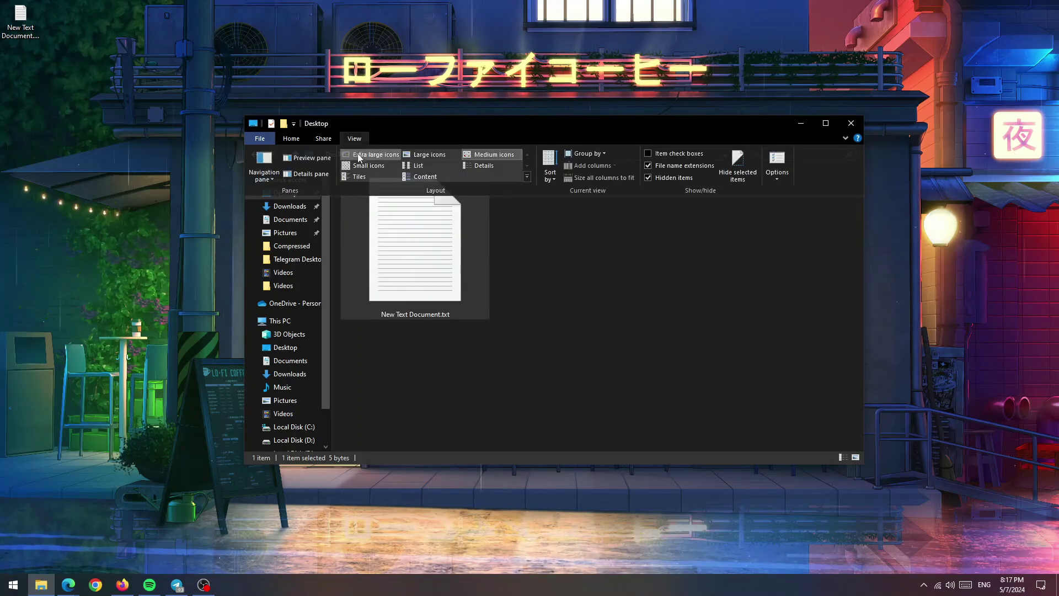
pyautogui.click(375, 154)
pyautogui.click(364, 138)
pyautogui.click(422, 154)
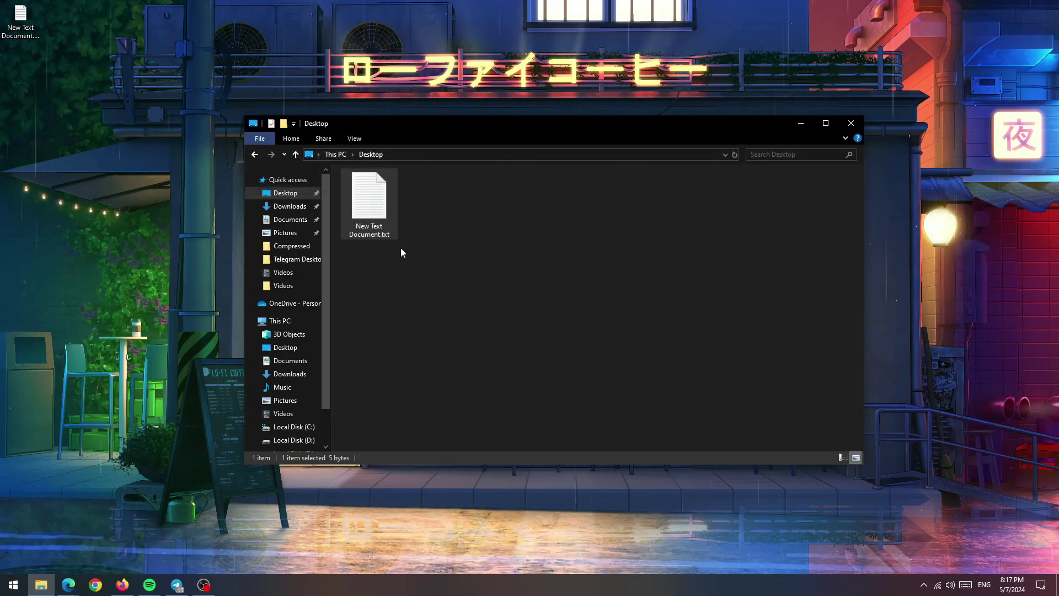
# - Examine the view, sorting and grouping commands offered for the Desktop folder and the desktop background, dismissing them without choosing any
pyautogui.click(364, 139)
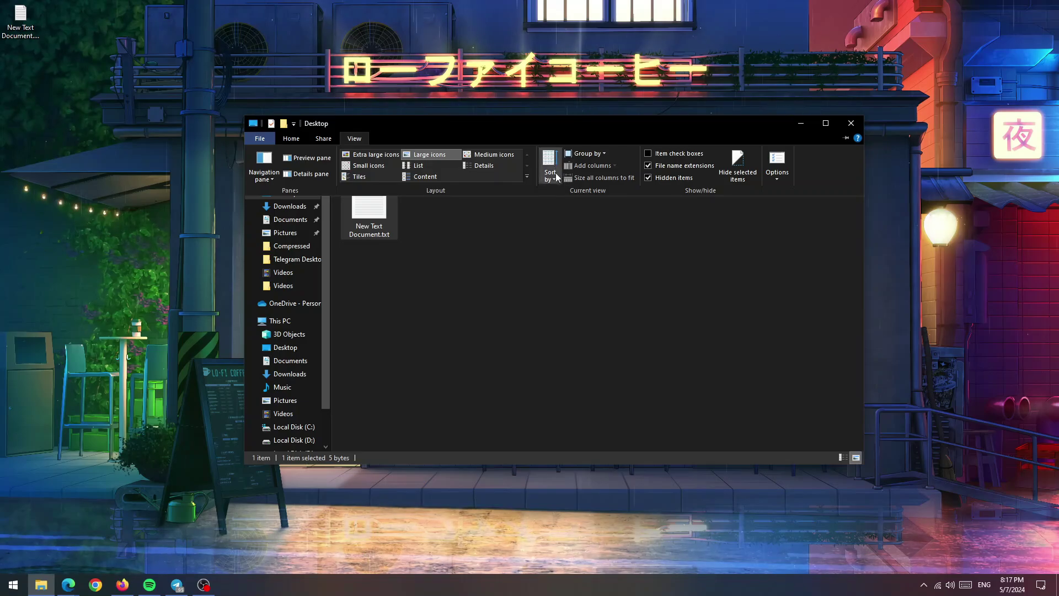
pyautogui.click(535, 234)
pyautogui.rightClick(536, 233)
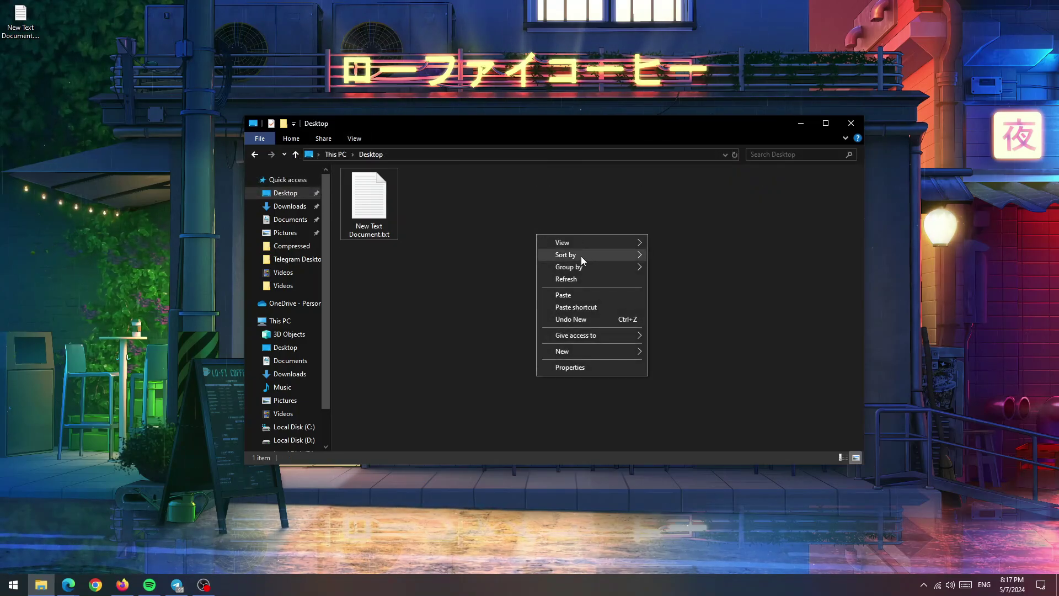
pyautogui.click(501, 259)
pyautogui.rightClick(519, 247)
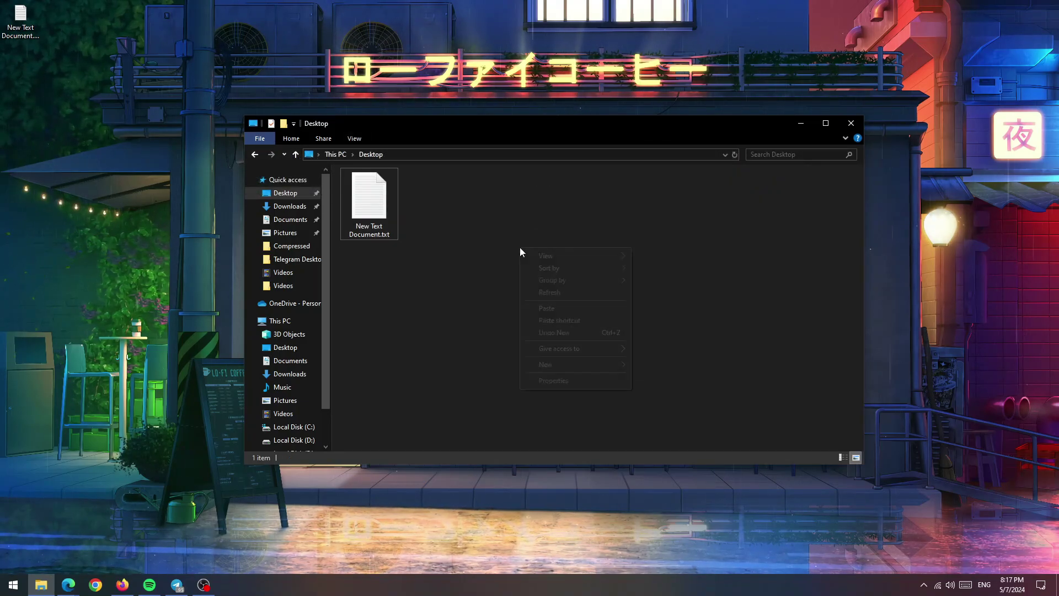
pyautogui.click(545, 194)
pyautogui.rightClick(521, 59)
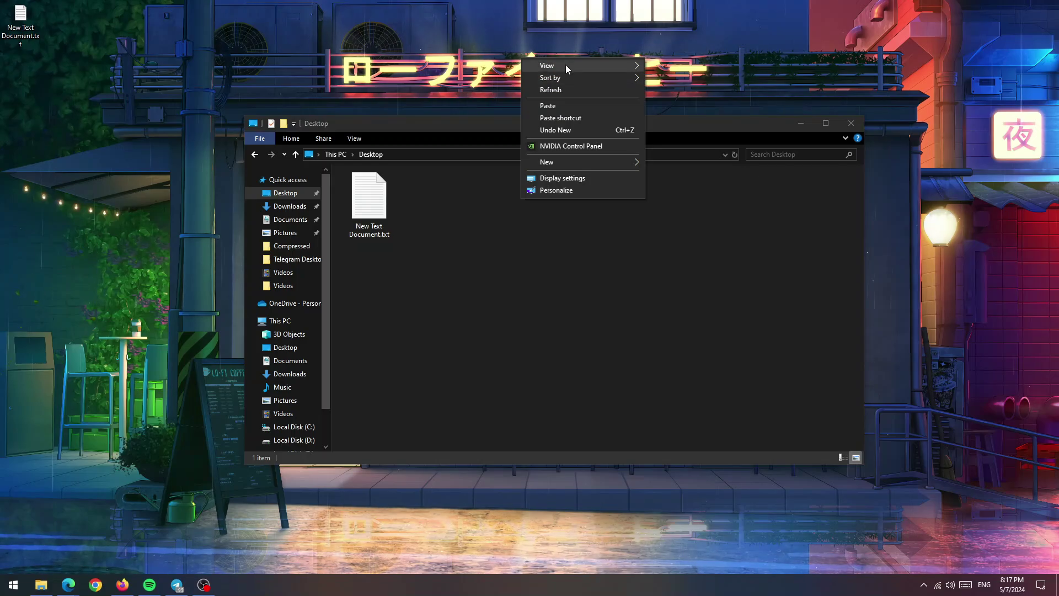
pyautogui.click(484, 327)
pyautogui.rightClick(519, 241)
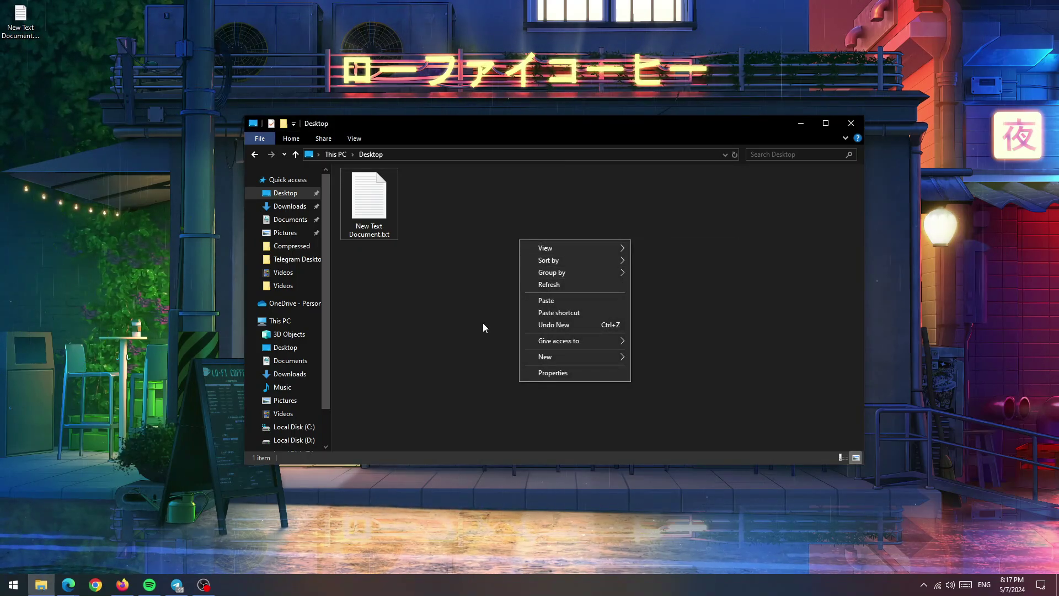
pyautogui.click(484, 327)
pyautogui.rightClick(524, 223)
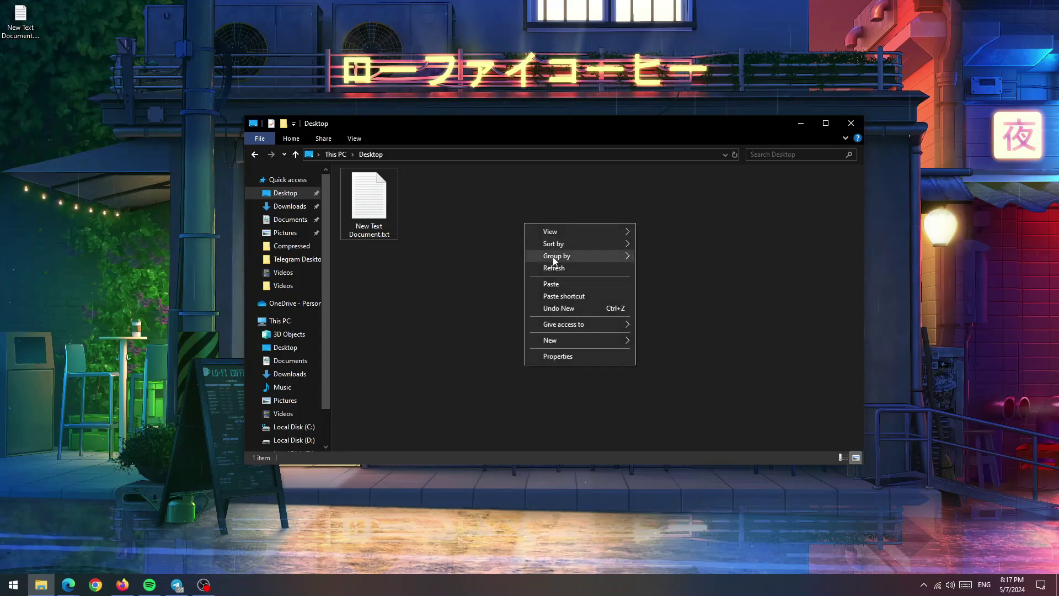
pyautogui.click(482, 253)
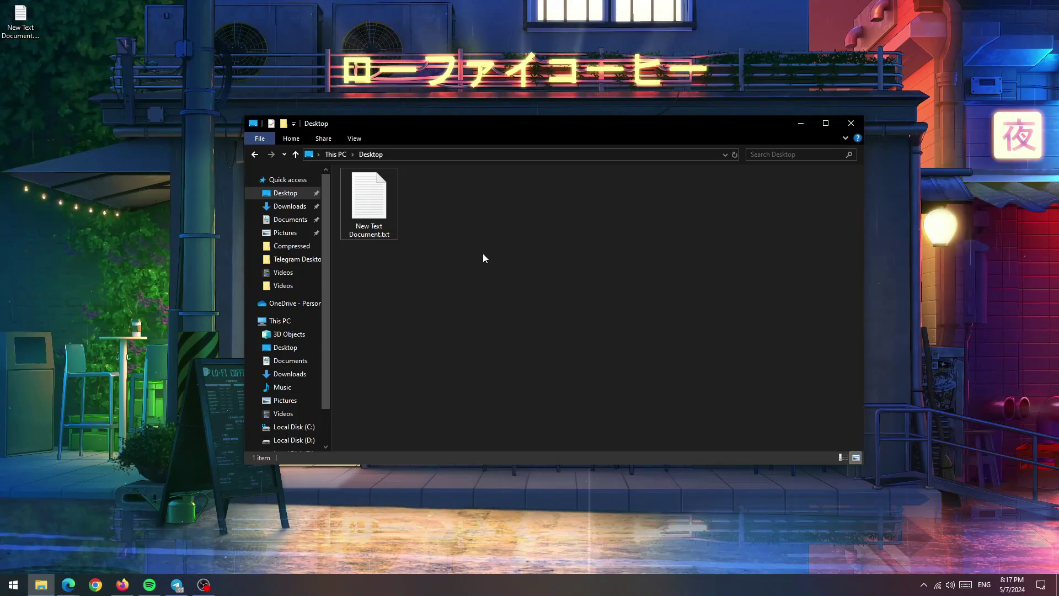
# - Group the Desktop folder's contents by Name and reverse the group order to descending
pyautogui.click(364, 142)
pyautogui.click(595, 155)
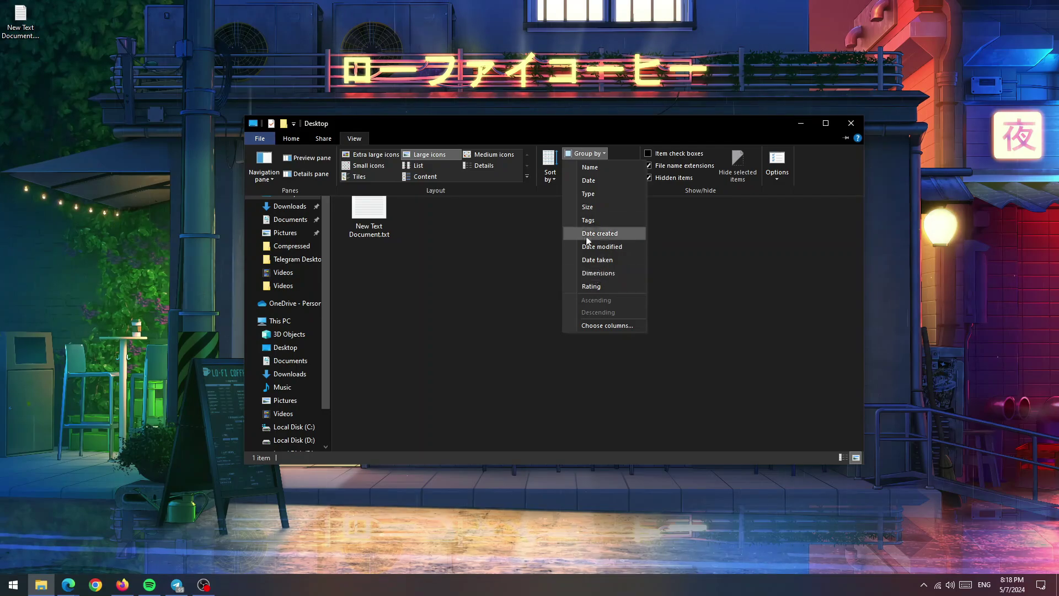
pyautogui.click(601, 166)
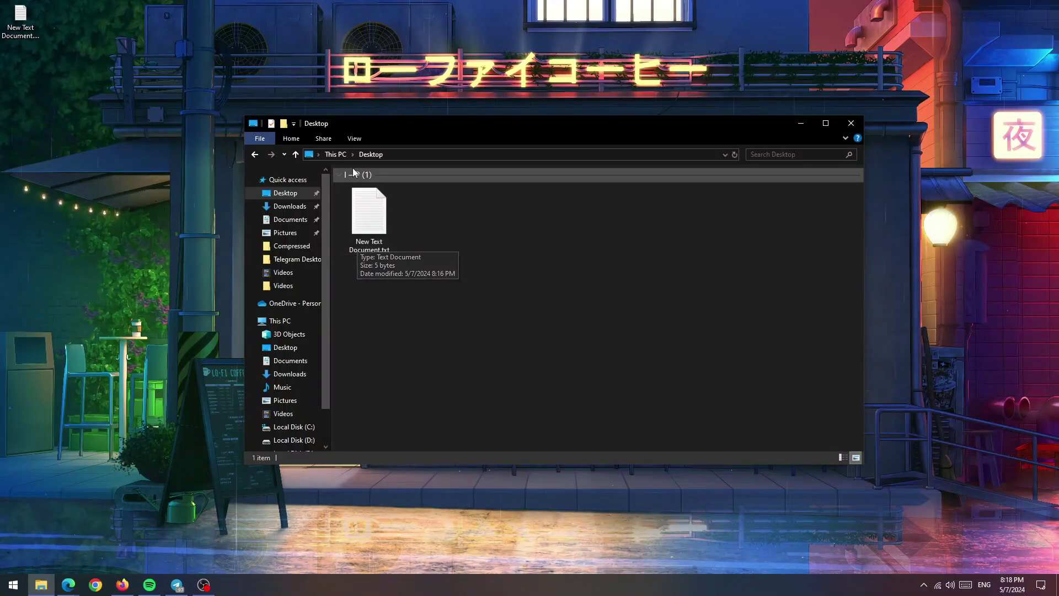
pyautogui.click(366, 245)
pyautogui.click(354, 139)
pyautogui.click(586, 154)
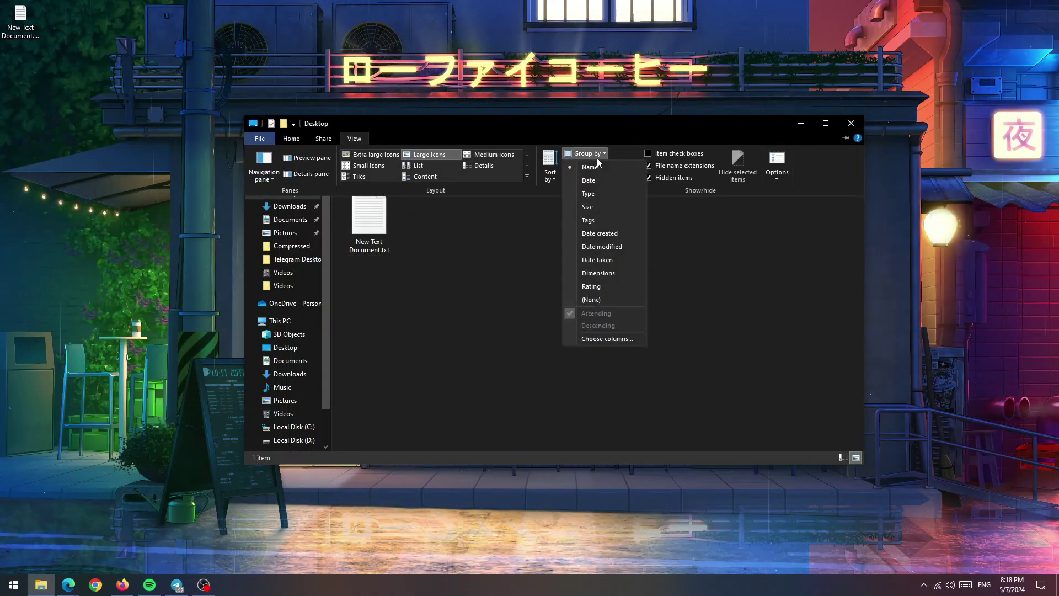
pyautogui.click(588, 167)
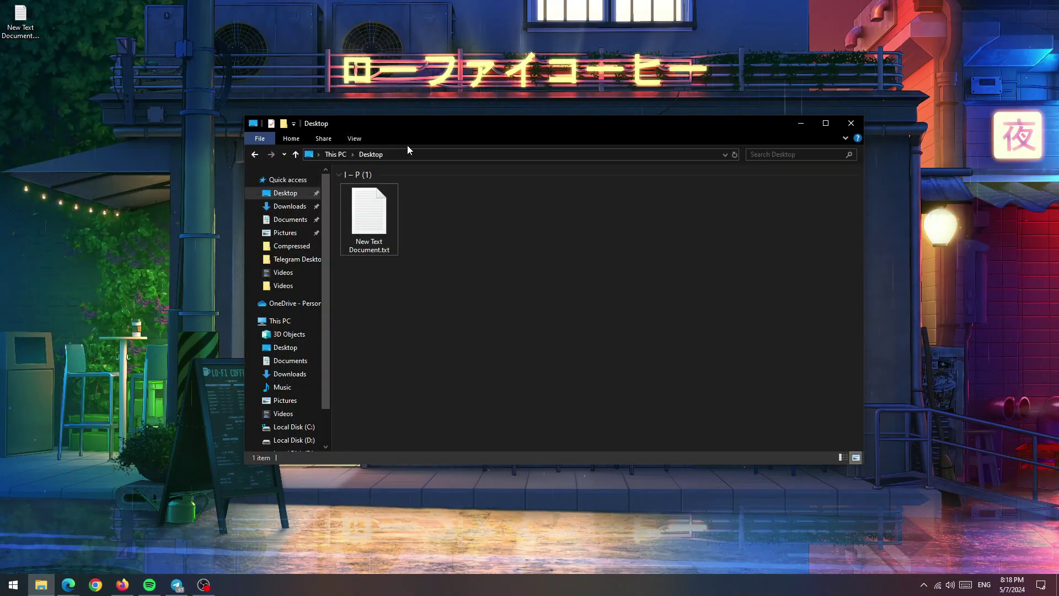
# - Set the Desktop folder's grouping to (None), and check the grouping options without choosing another
pyautogui.click(354, 138)
pyautogui.click(584, 153)
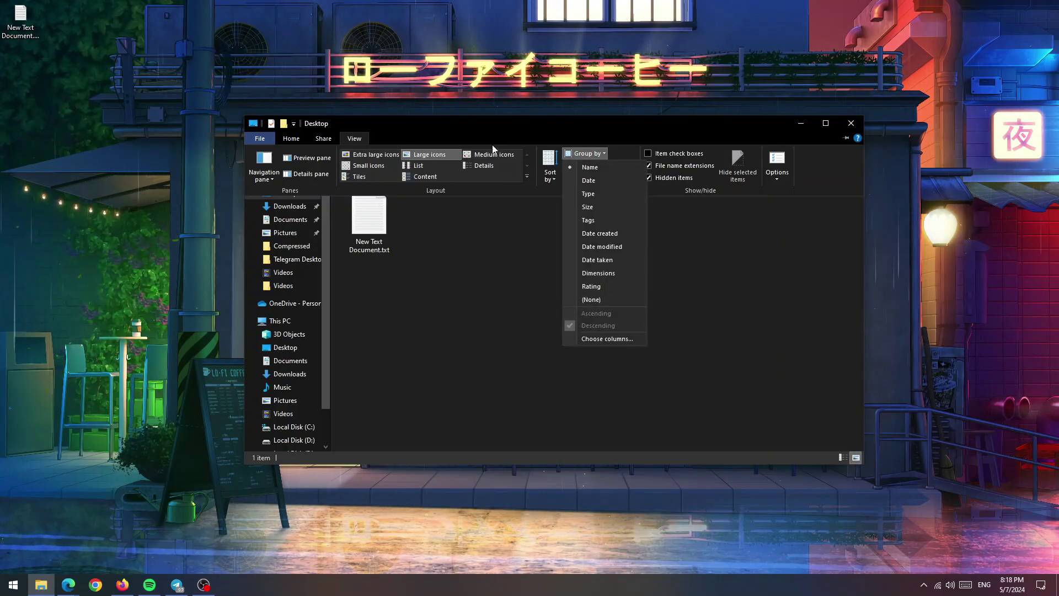
pyautogui.click(591, 300)
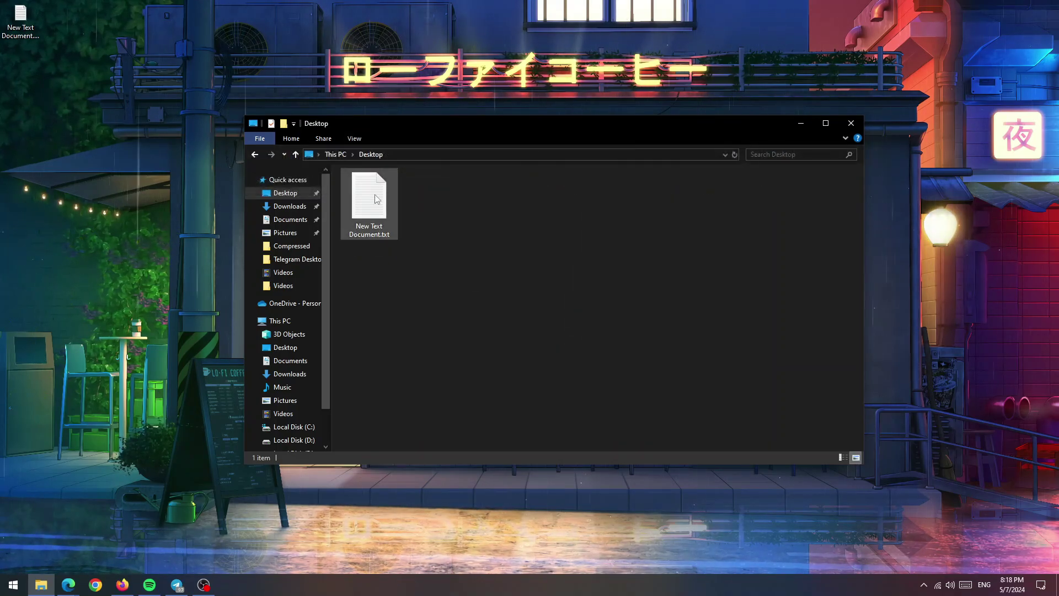
pyautogui.click(353, 138)
pyautogui.click(605, 153)
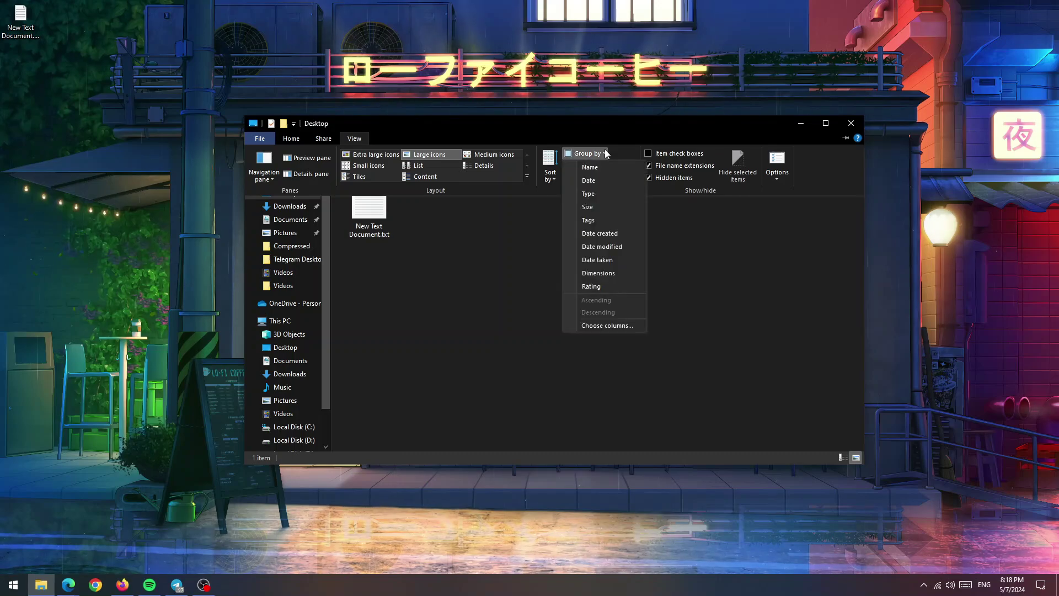
pyautogui.click(518, 213)
# - Turn on item check boxes and toggle the one on New Text Document.txt, leaving the file ticked
pyautogui.click(357, 135)
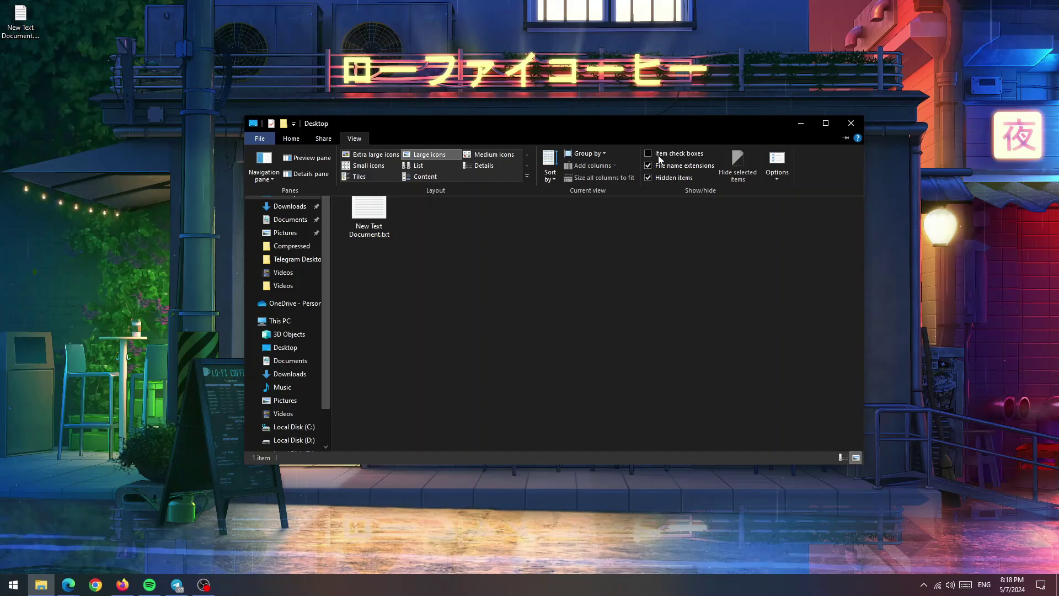
pyautogui.click(522, 232)
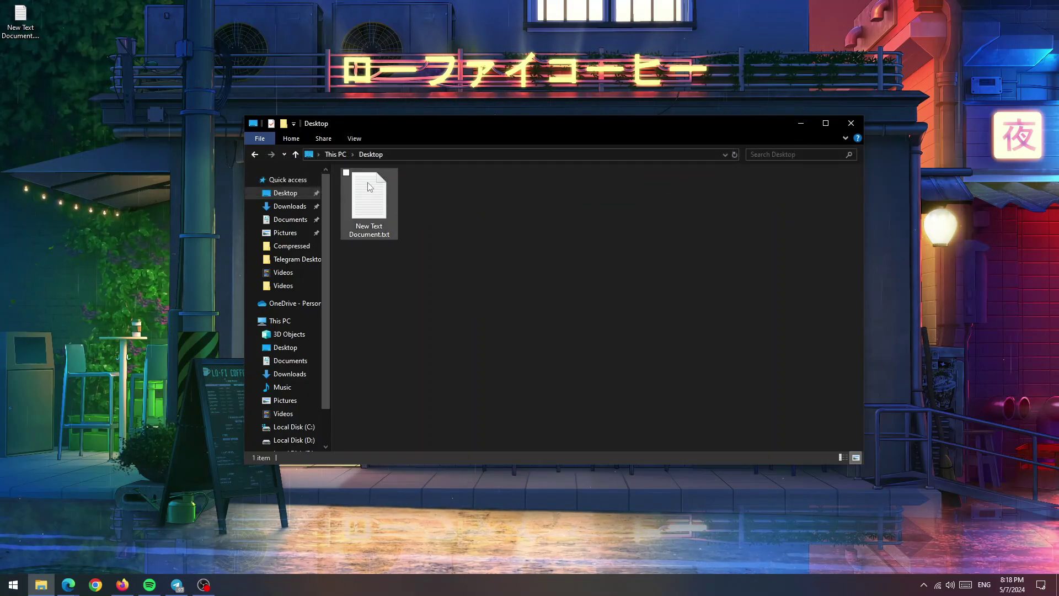
pyautogui.click(347, 174)
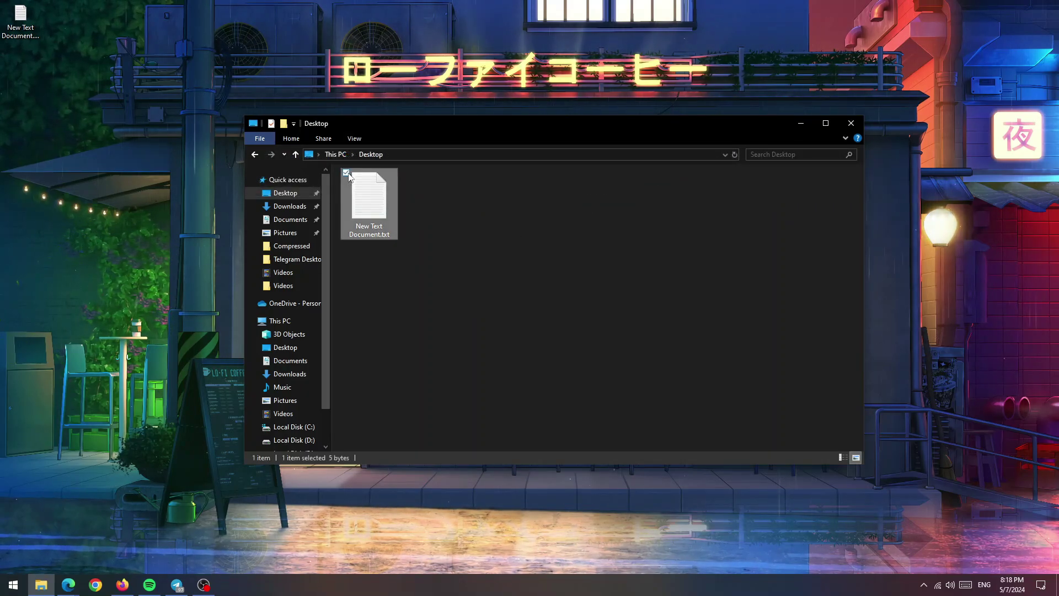
pyautogui.click(346, 174)
pyautogui.click(346, 175)
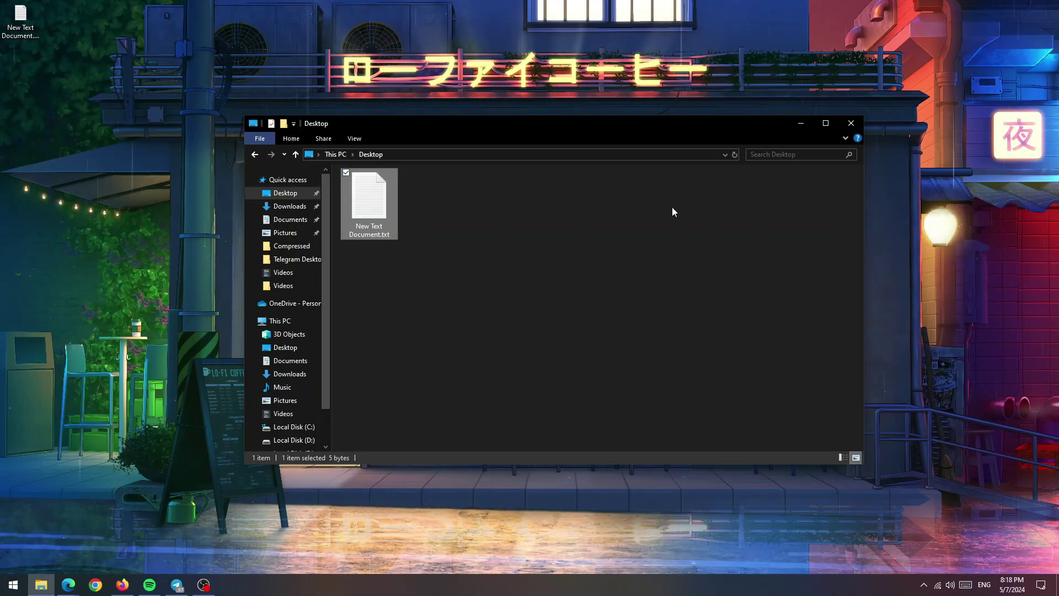
# - Create two more text documents in the Desktop folder, keeping their default names
pyautogui.rightClick(561, 212)
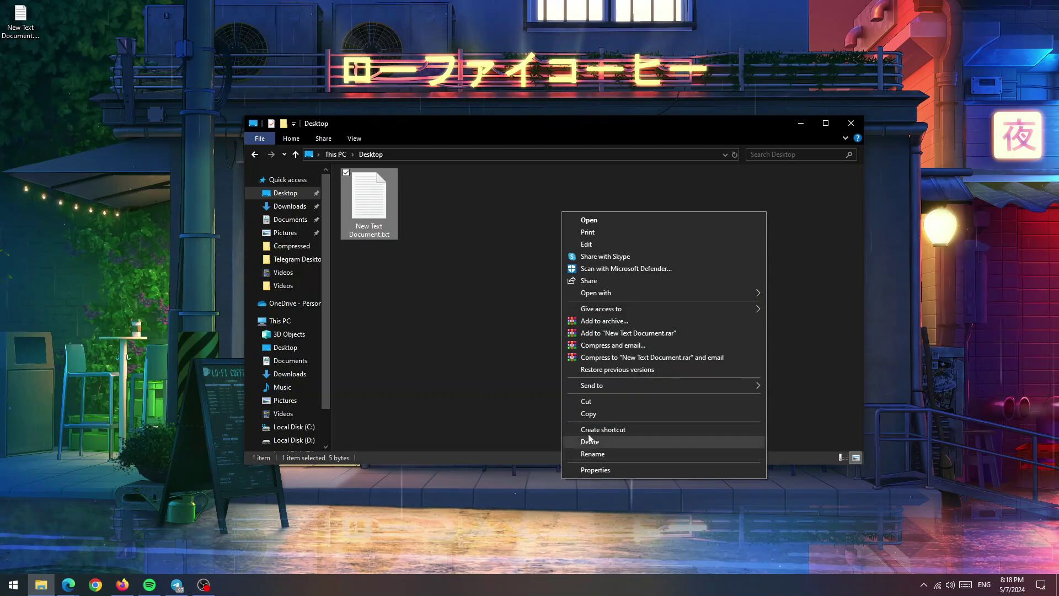
pyautogui.click(510, 307)
pyautogui.rightClick(511, 307)
pyautogui.moveTo(554, 419)
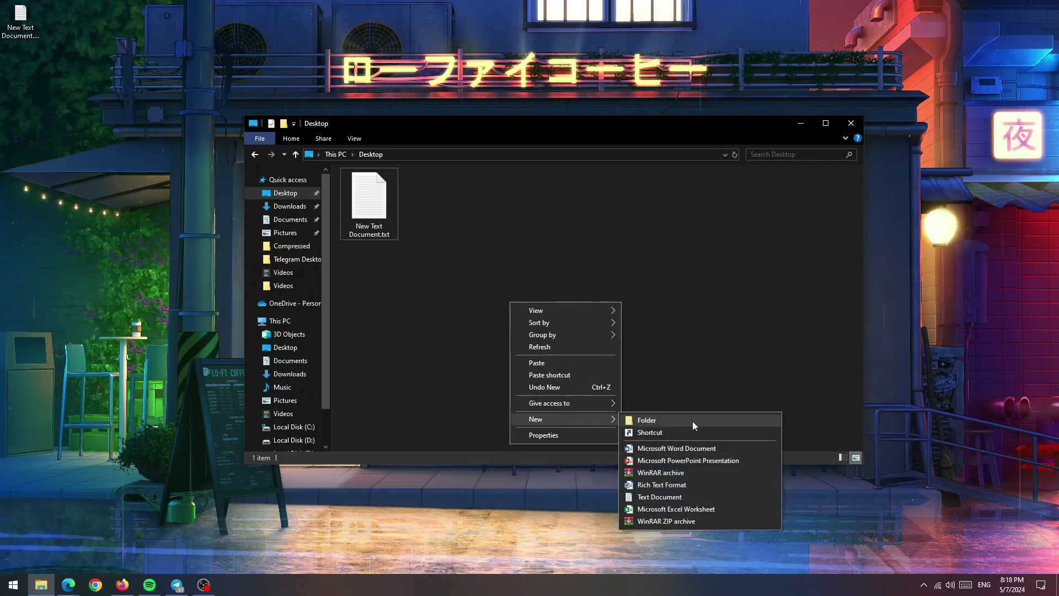
pyautogui.click(660, 496)
pyautogui.rightClick(589, 382)
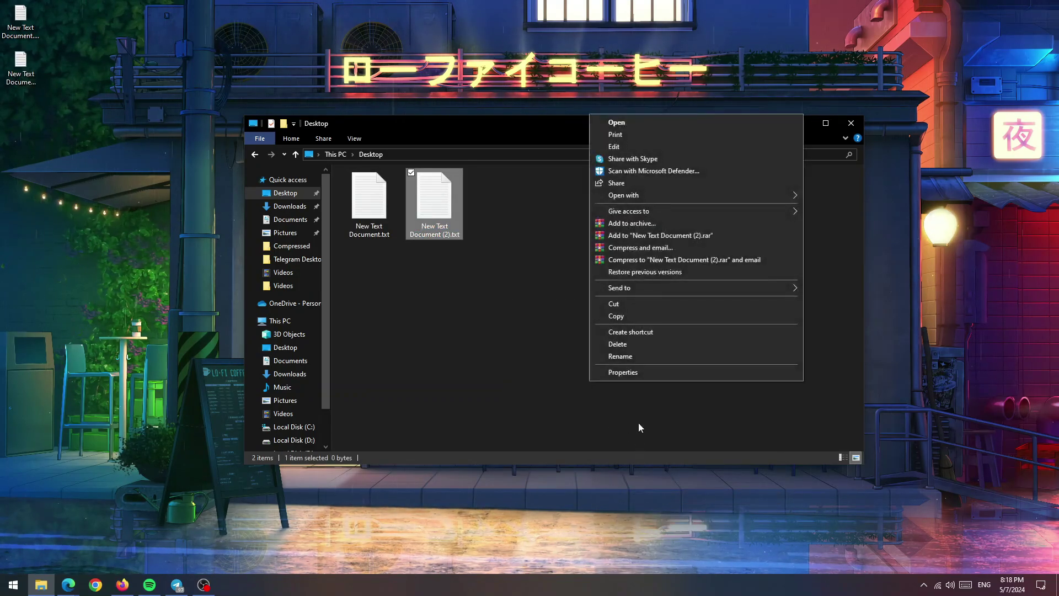
pyautogui.rightClick(542, 336)
pyautogui.moveTo(595, 448)
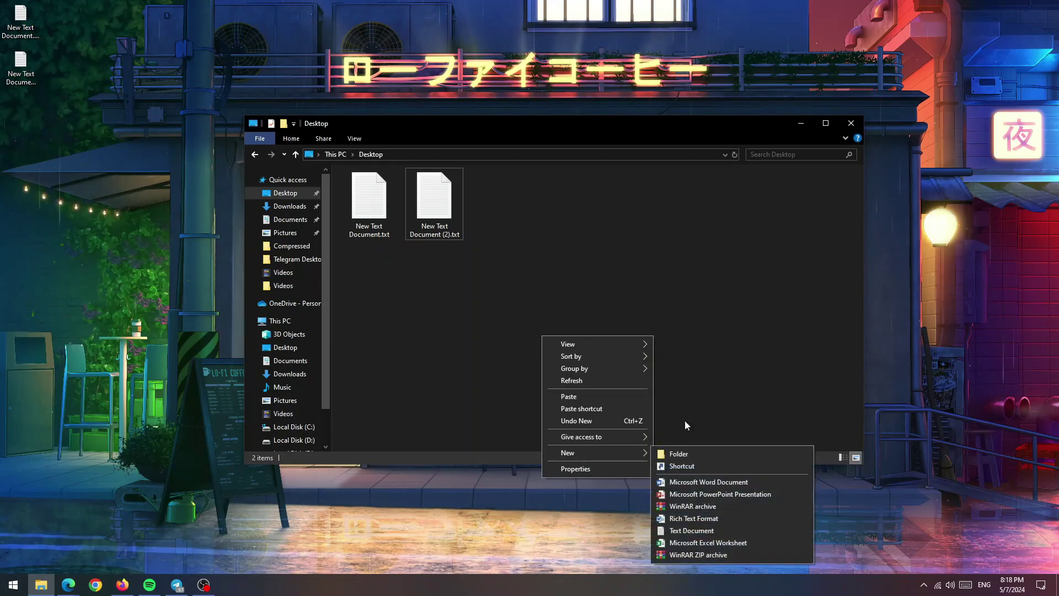
pyautogui.click(684, 530)
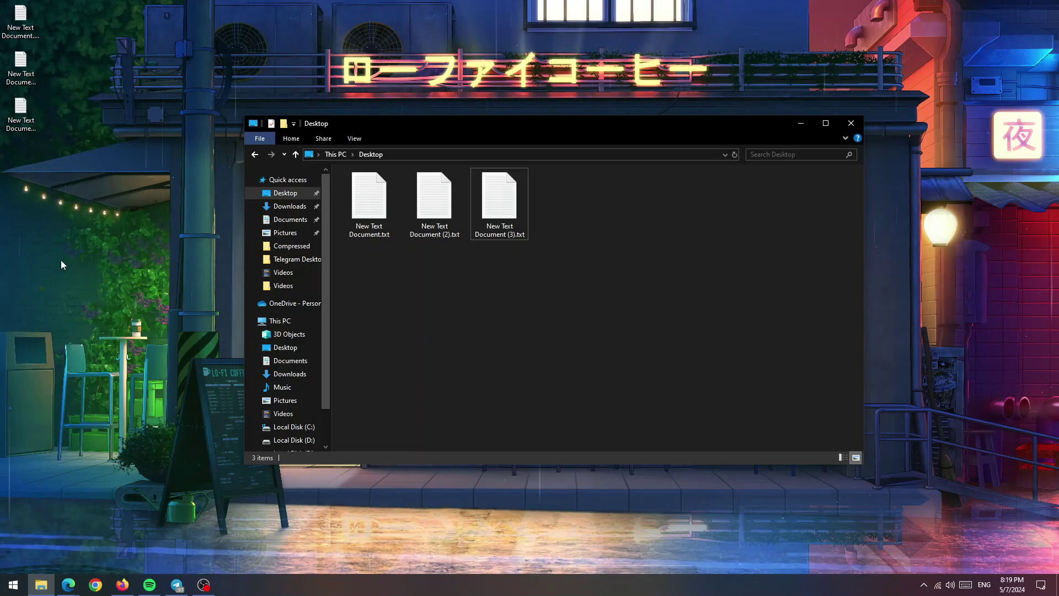
# - Select all three text documents in the Desktop folder and try moving them together as a group
pyautogui.moveTo(45, 215); pyautogui.dragTo(76, 283)
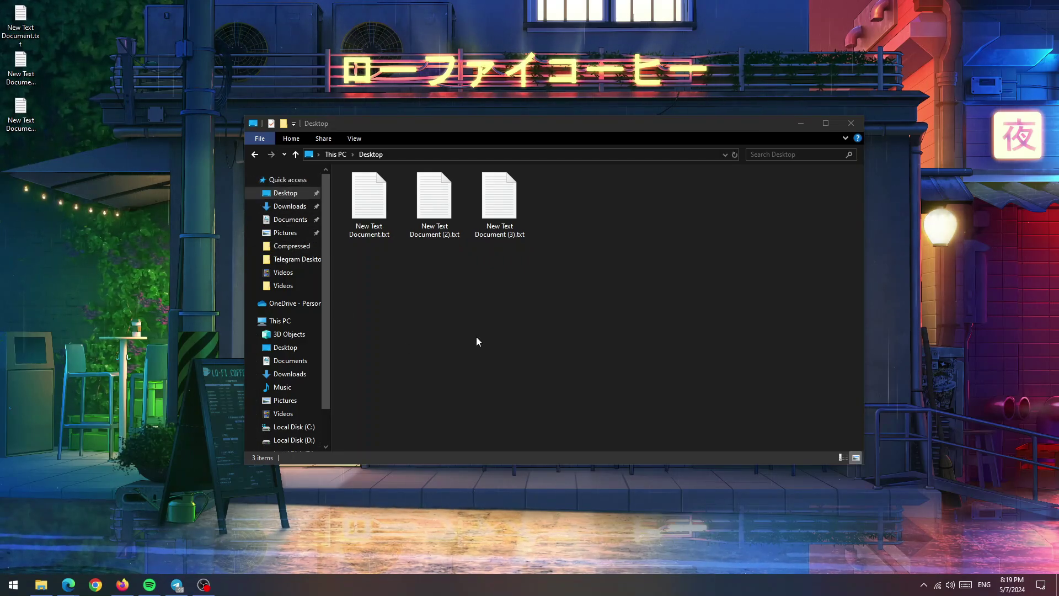
pyautogui.click(394, 220)
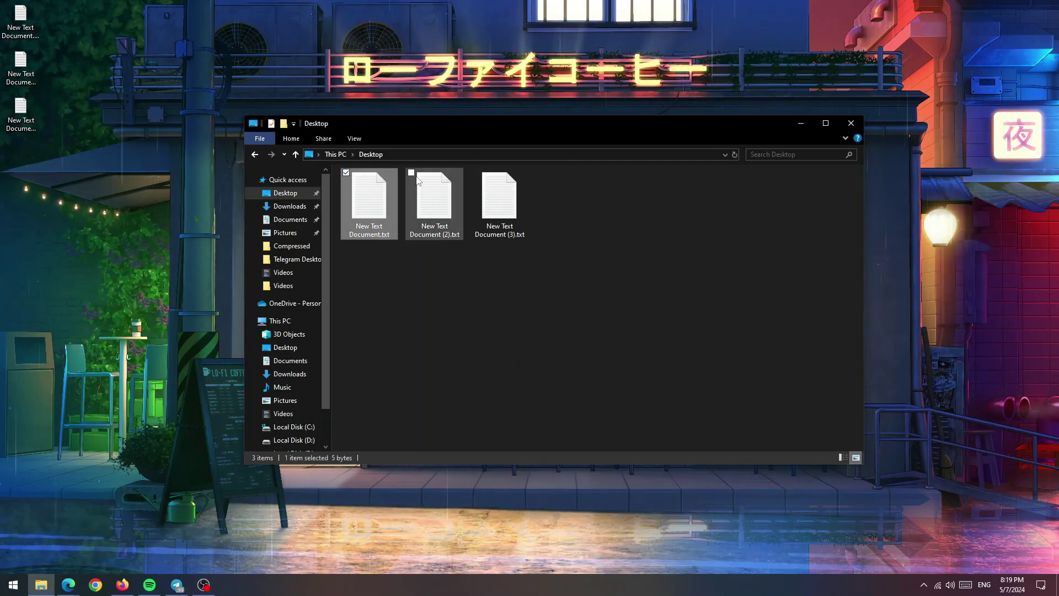
pyautogui.keyDown('ctrl'); pyautogui.click(438, 199); pyautogui.keyUp('ctrl')
pyautogui.keyDown('ctrl'); pyautogui.click(499, 196); pyautogui.keyUp('ctrl')
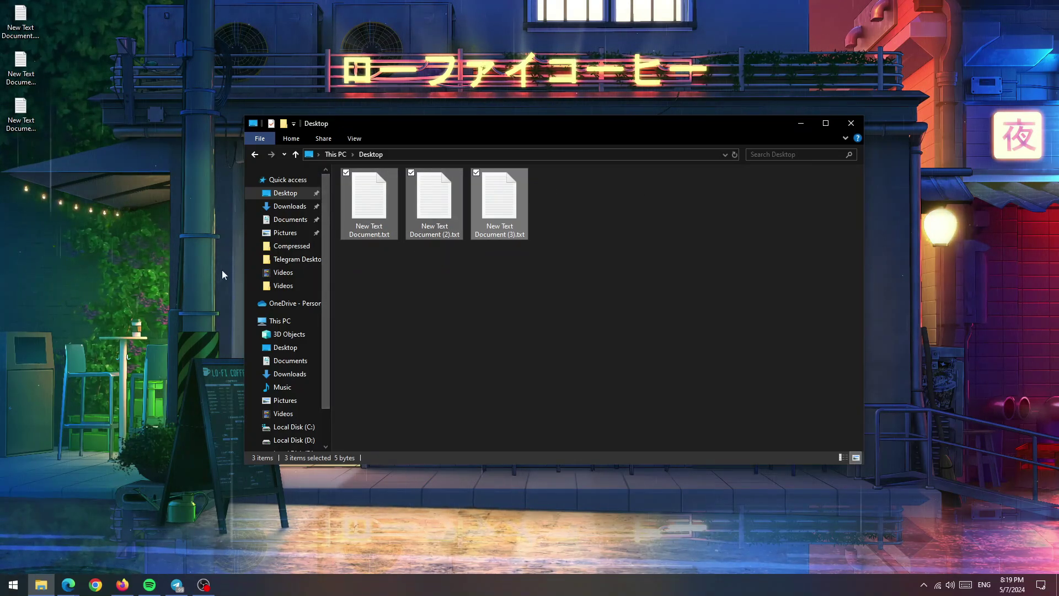
pyautogui.moveTo(369, 196); pyautogui.dragTo(559, 518)
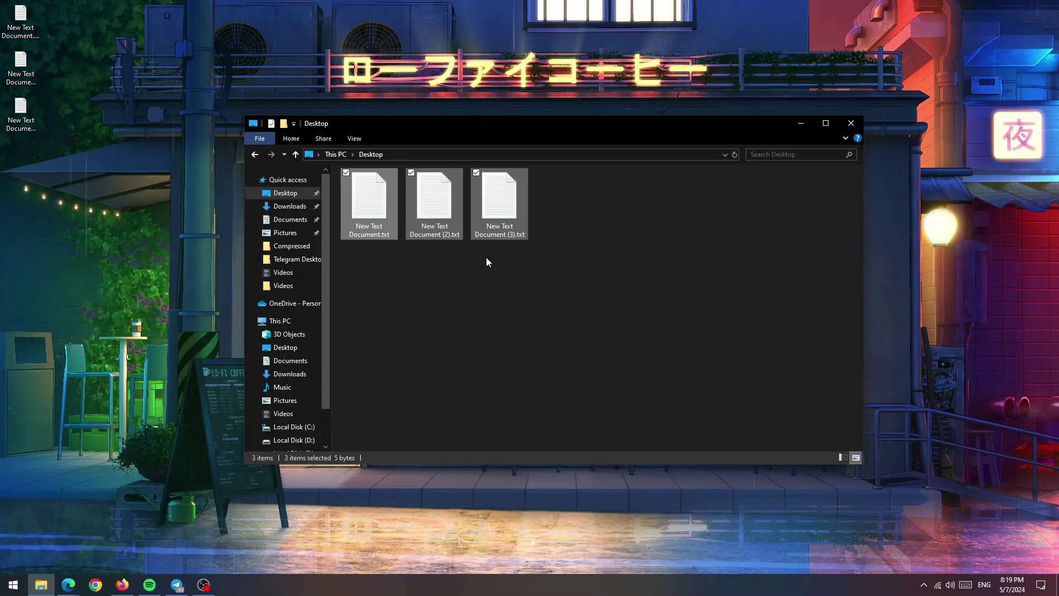
pyautogui.moveTo(500, 221); pyautogui.dragTo(617, 299)
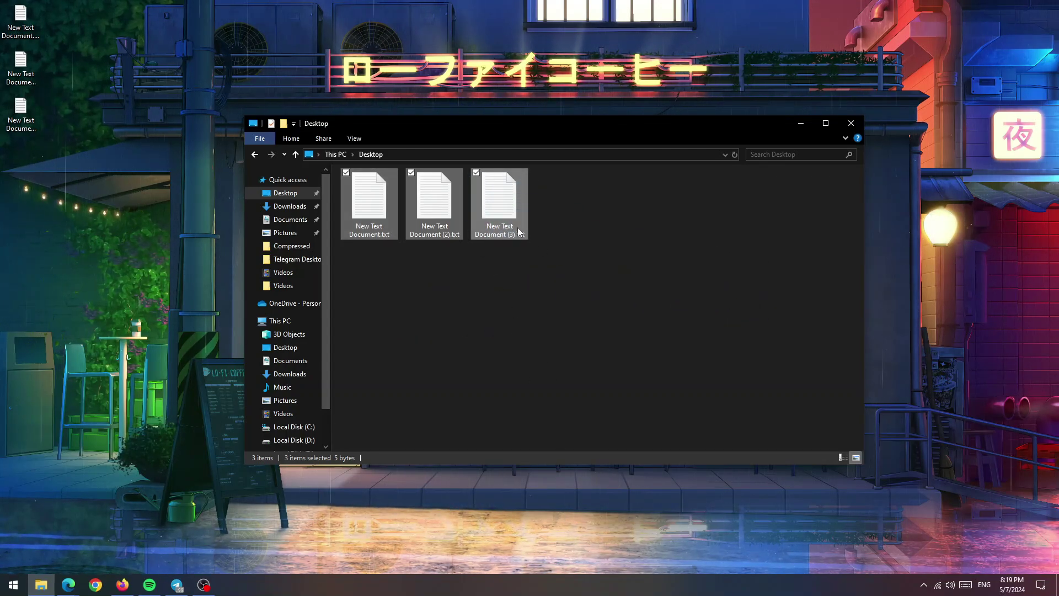
# - Create a new folder with the default name on the desktop background and open it
pyautogui.rightClick(281, 496)
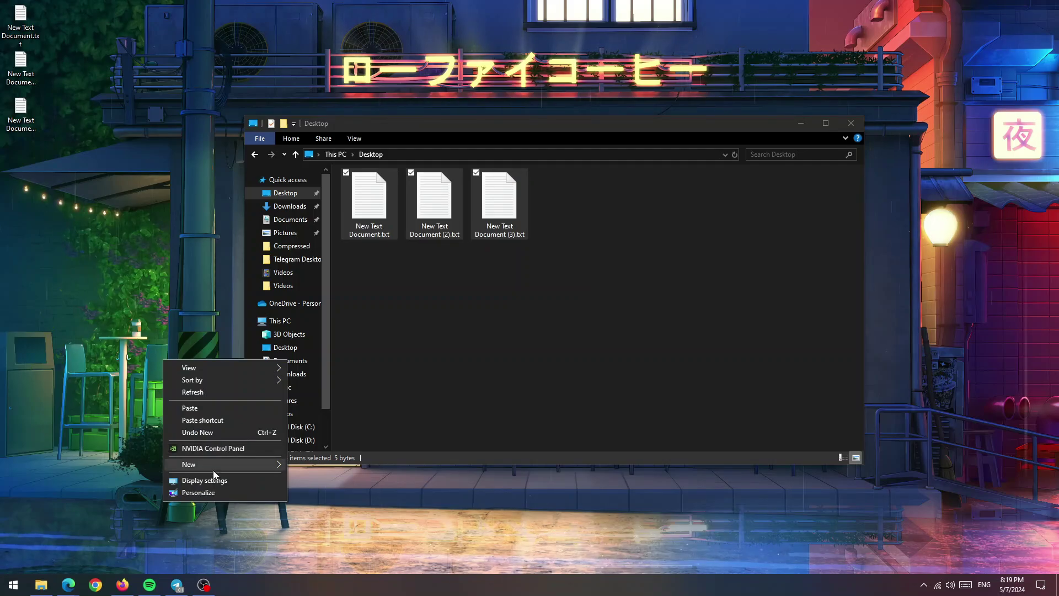
pyautogui.moveTo(218, 464)
pyautogui.click(340, 468)
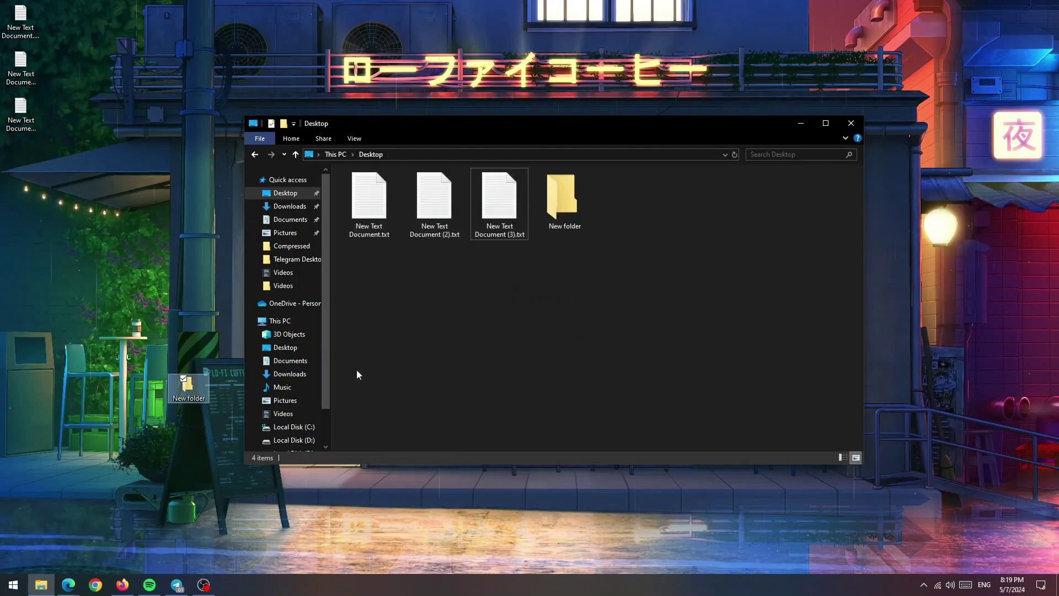
pyautogui.doubleClick(204, 382)
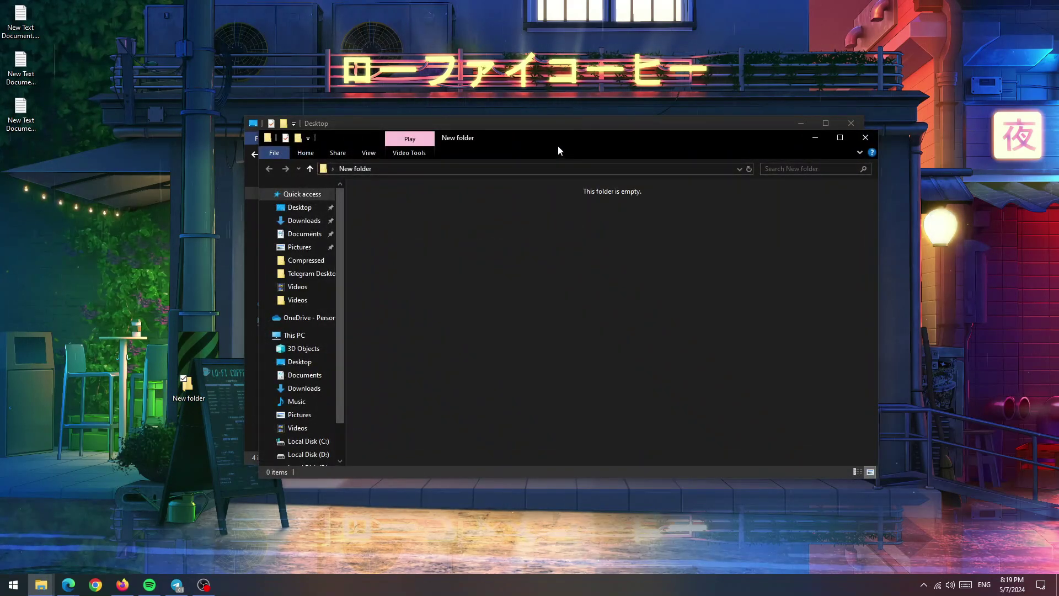
# - Arrange the New folder and Desktop windows side by side so that both file areas are accessible
pyautogui.moveTo(558, 142); pyautogui.dragTo(344, 222)
pyautogui.moveTo(564, 131); pyautogui.dragTo(740, 149)
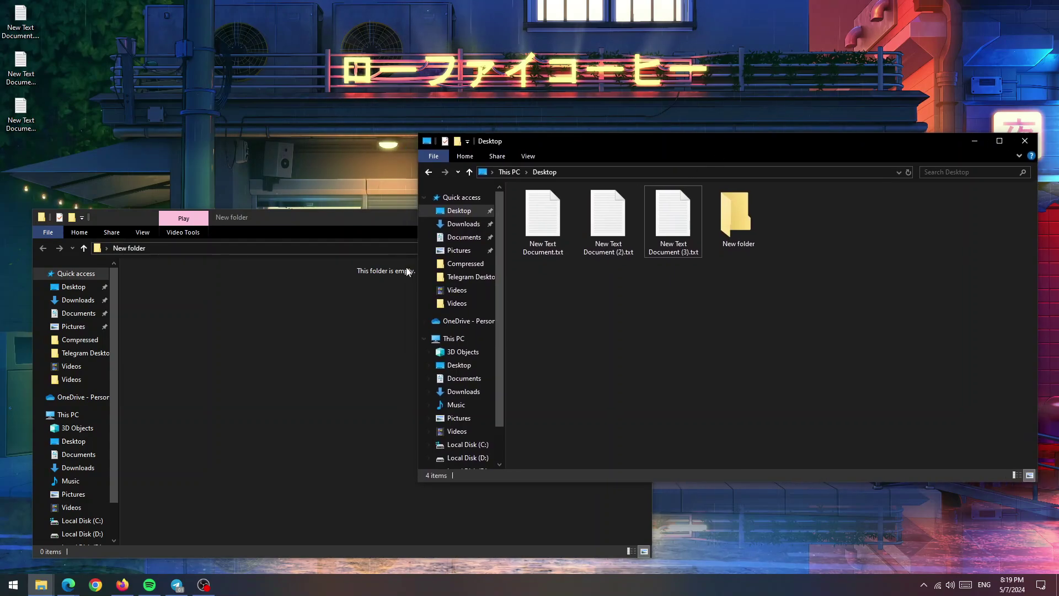
pyautogui.moveTo(341, 220); pyautogui.dragTo(329, 173)
# - Move the three text documents from Desktop into New folder, and move them back to Desktop
pyautogui.click(716, 351)
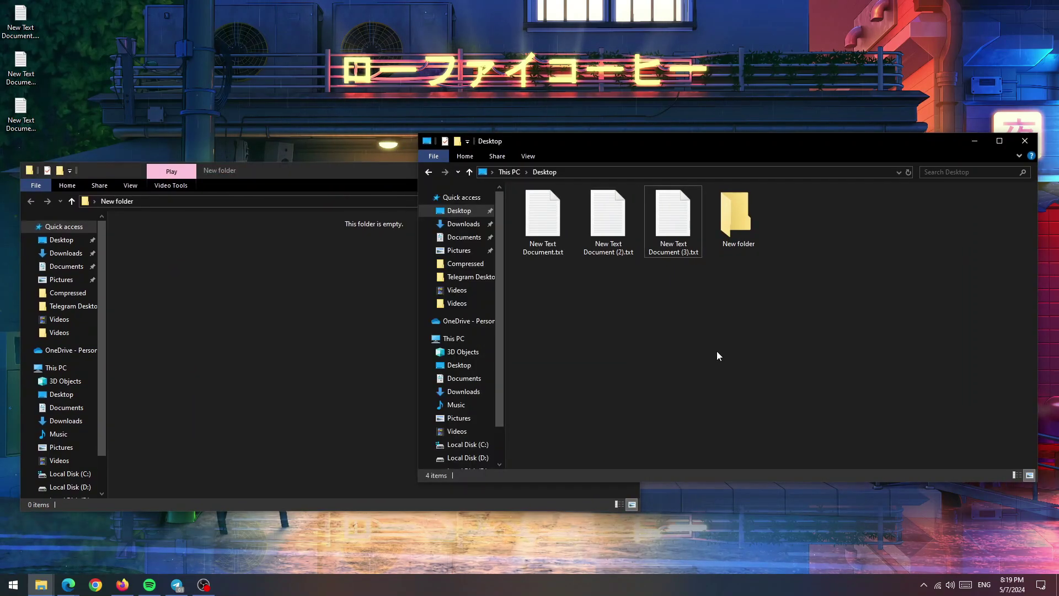
pyautogui.click(519, 190)
pyautogui.click(584, 190)
pyautogui.click(650, 191)
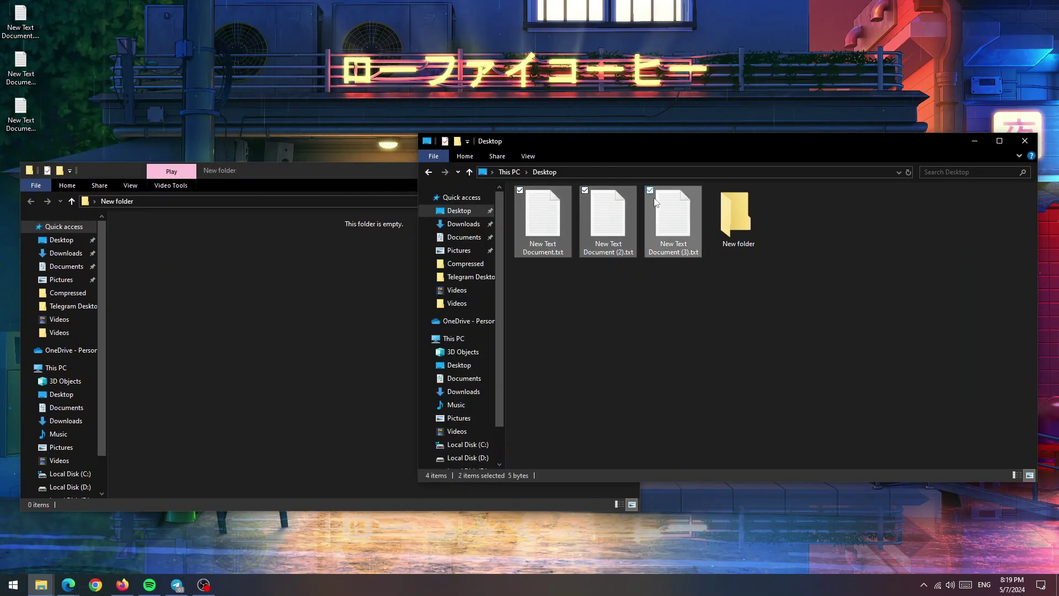
pyautogui.moveTo(670, 215); pyautogui.dragTo(234, 323)
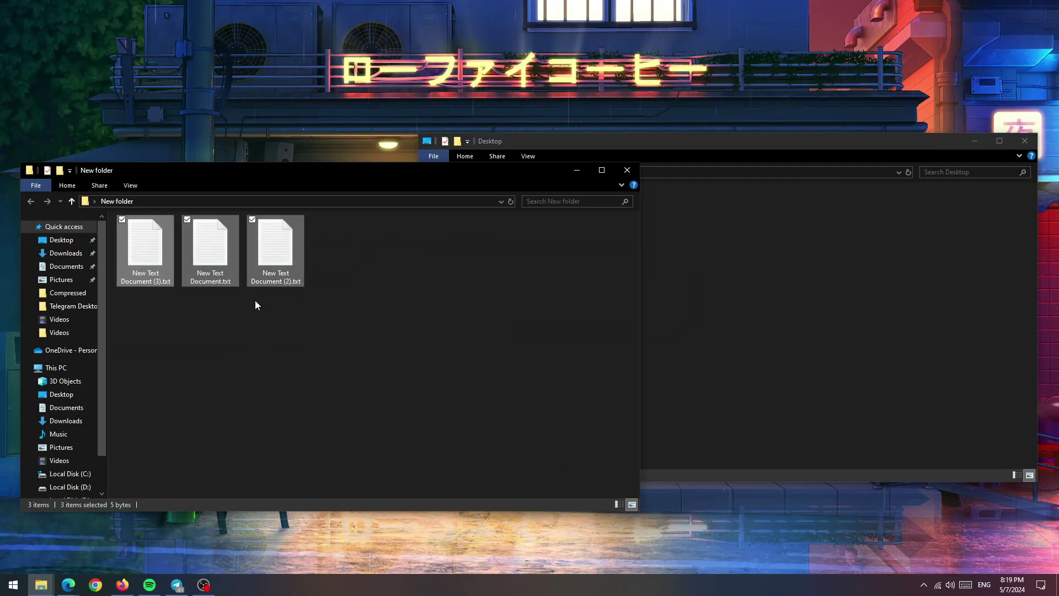
pyautogui.moveTo(273, 264); pyautogui.dragTo(750, 406)
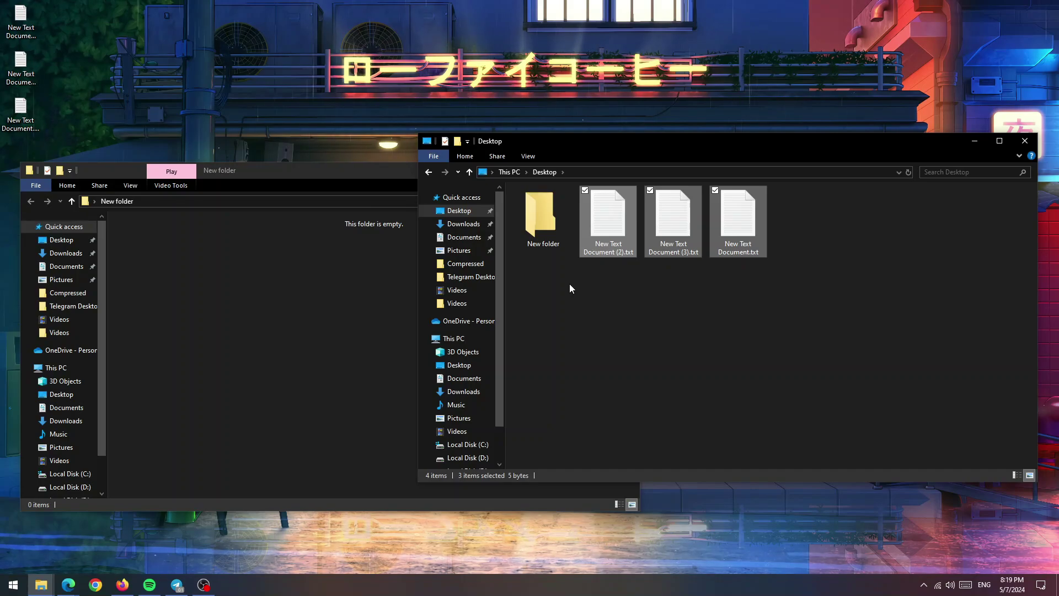
# - Copy the three text documents from Desktop and paste them into New folder, clearing the selection in both windows
pyautogui.rightClick(669, 236)
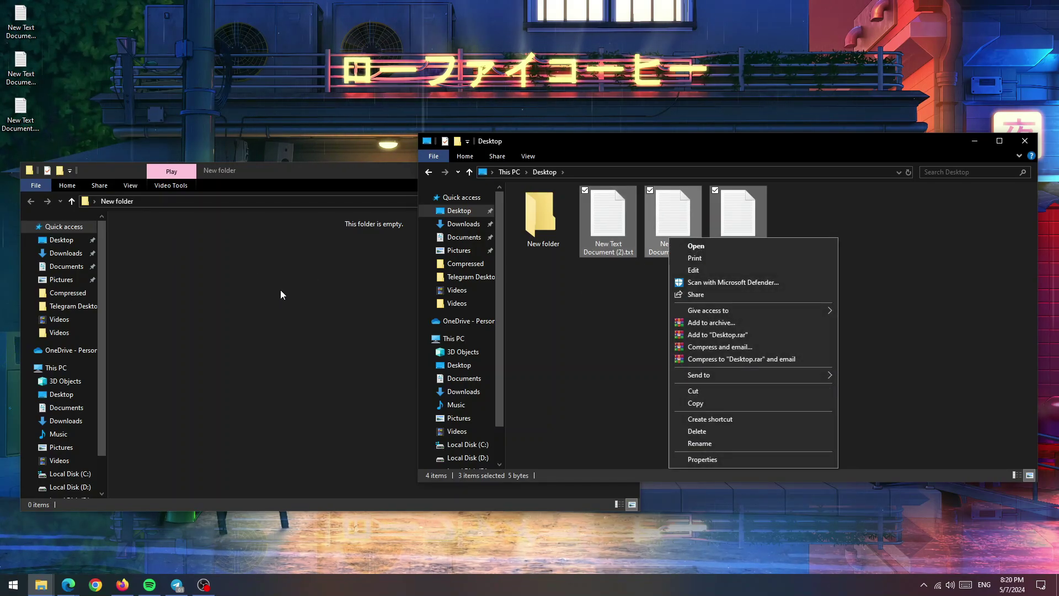
pyautogui.click(691, 391)
pyautogui.rightClick(188, 294)
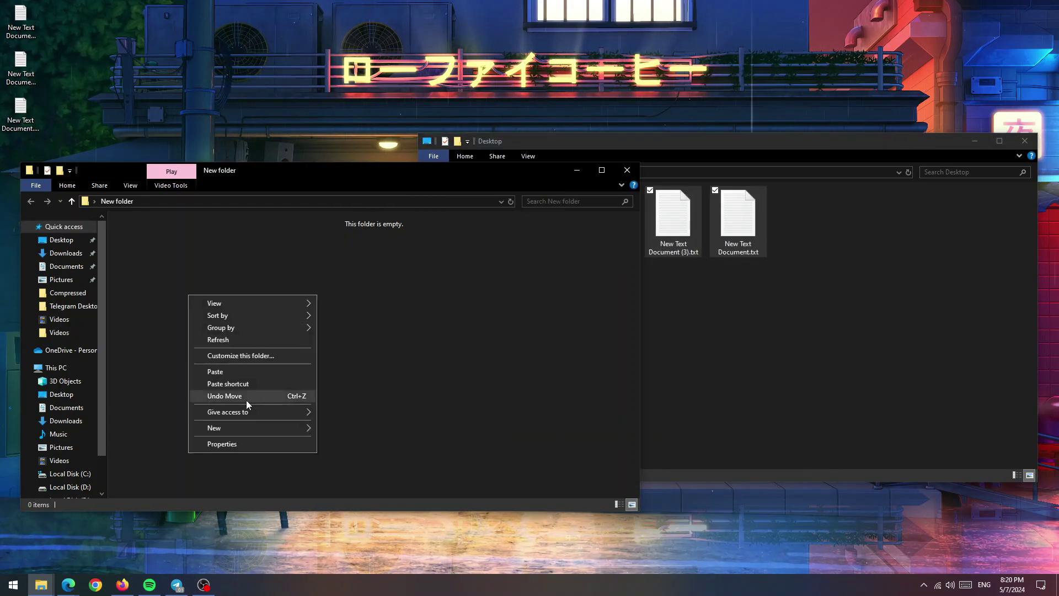
pyautogui.click(215, 371)
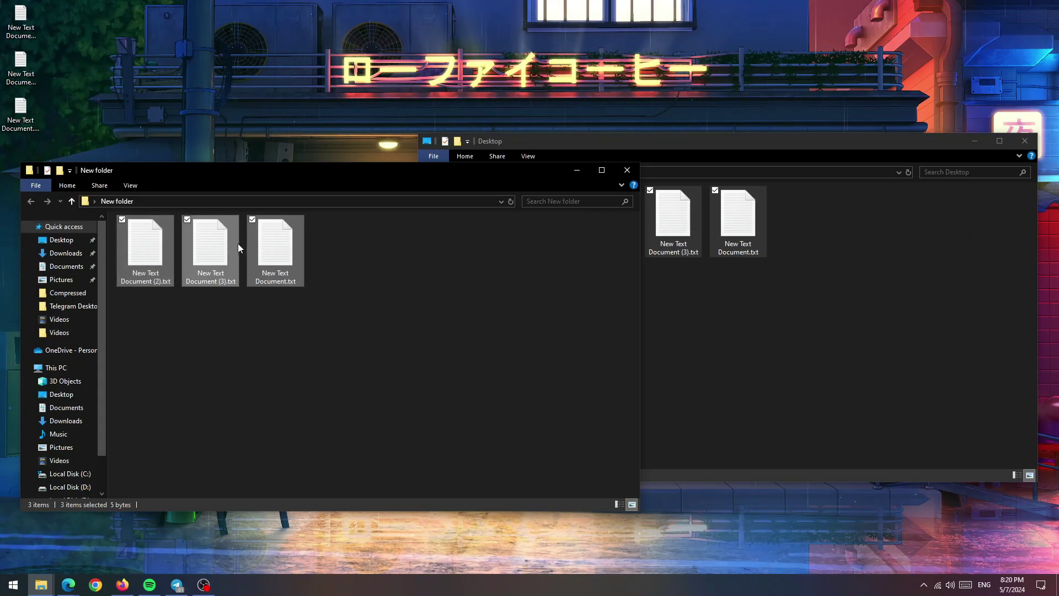
pyautogui.click(290, 374)
pyautogui.click(750, 398)
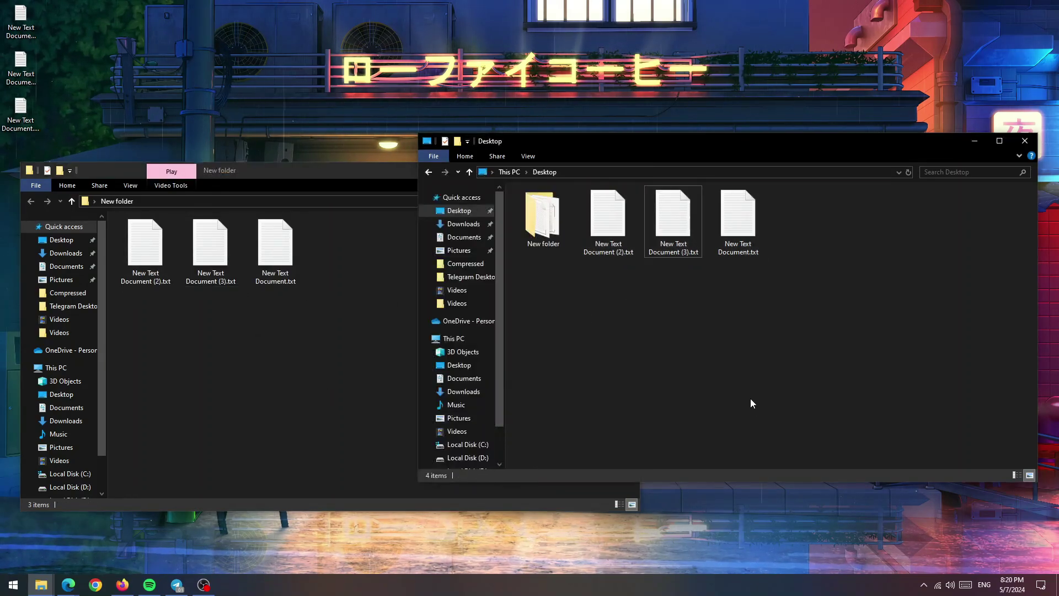
# - Enclose the three text documents in New folder with a selection rectangle several times, clearing the selection each time
pyautogui.moveTo(334, 341); pyautogui.dragTo(120, 250)
pyautogui.click(202, 372)
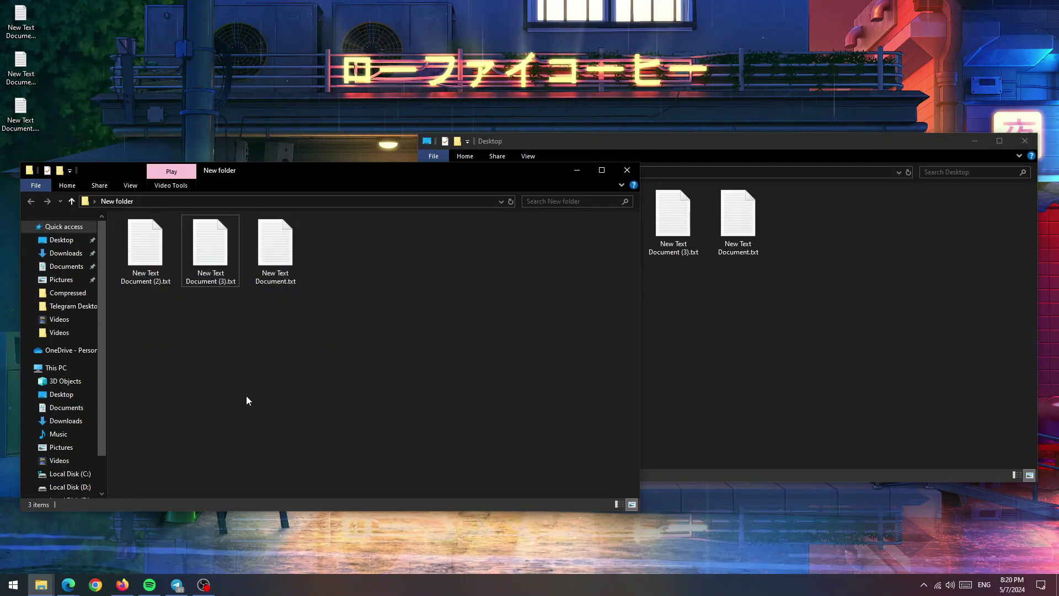
pyautogui.moveTo(507, 427); pyautogui.dragTo(130, 232)
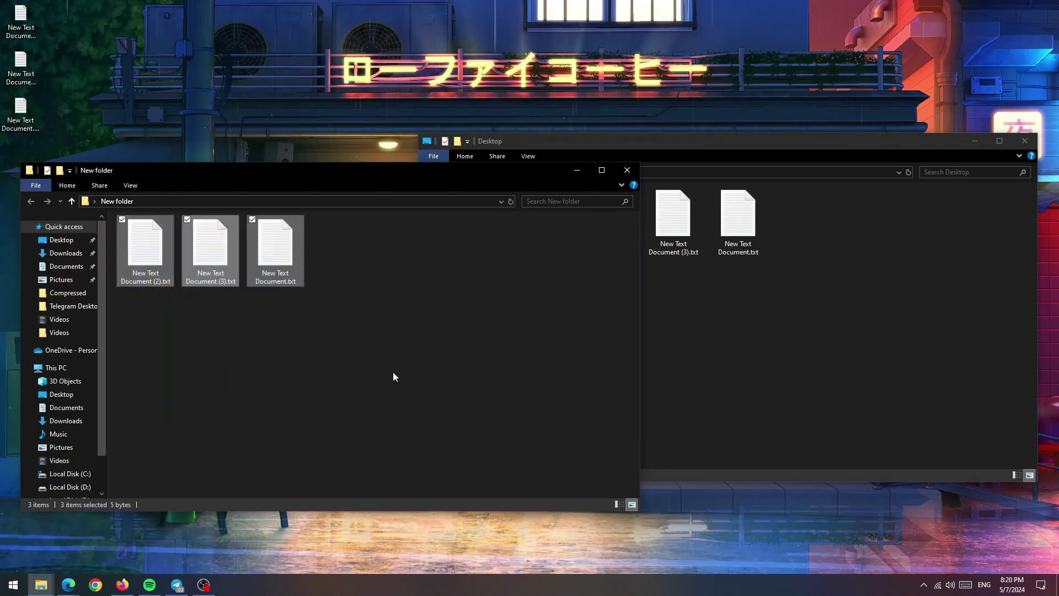
pyautogui.click(434, 385)
pyautogui.moveTo(458, 391); pyautogui.dragTo(132, 223)
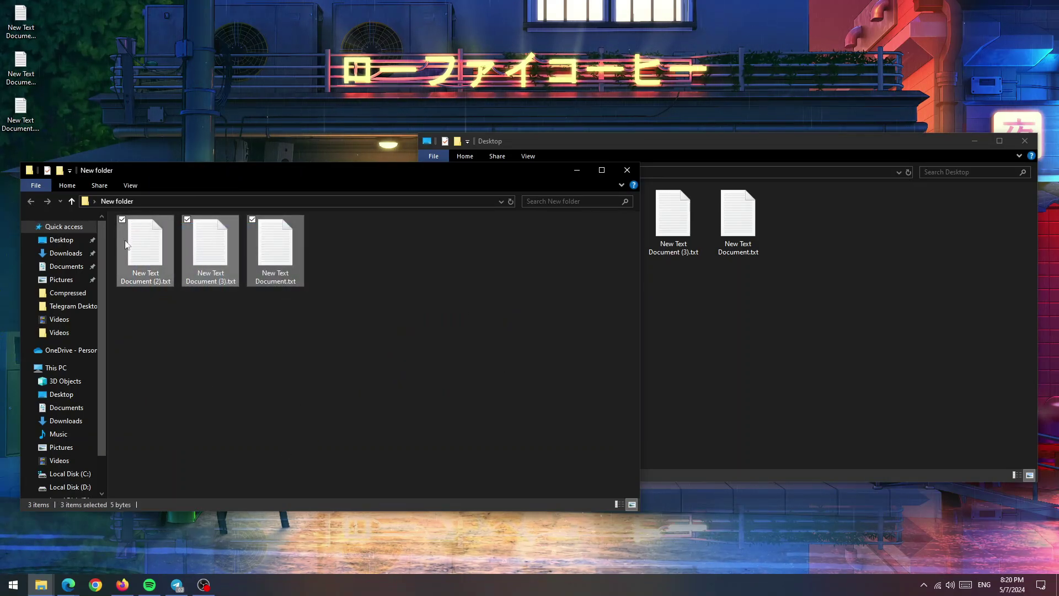
pyautogui.click(256, 412)
pyautogui.moveTo(347, 318); pyautogui.dragTo(110, 212)
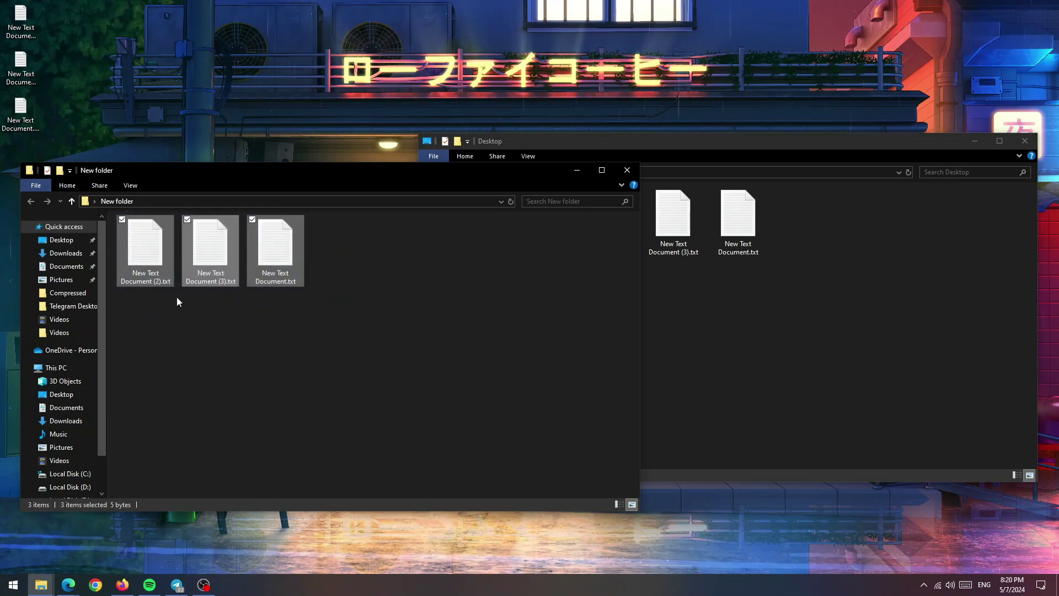
pyautogui.click(246, 377)
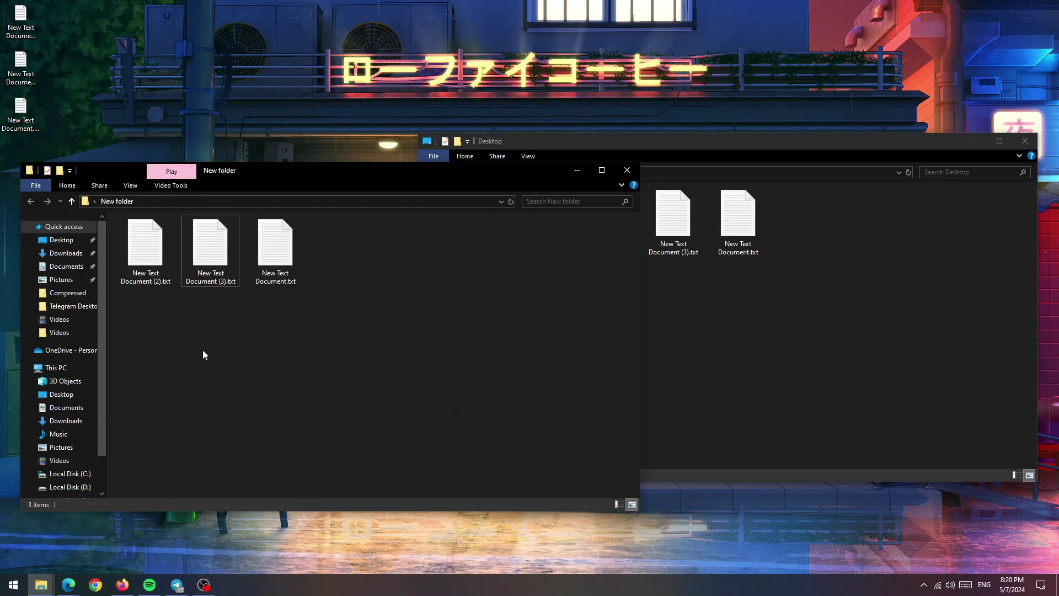
# - Select the three text documents in New folder one by one using their item check boxes, and clear the selection
pyautogui.click(149, 265)
pyautogui.click(187, 220)
pyautogui.click(252, 219)
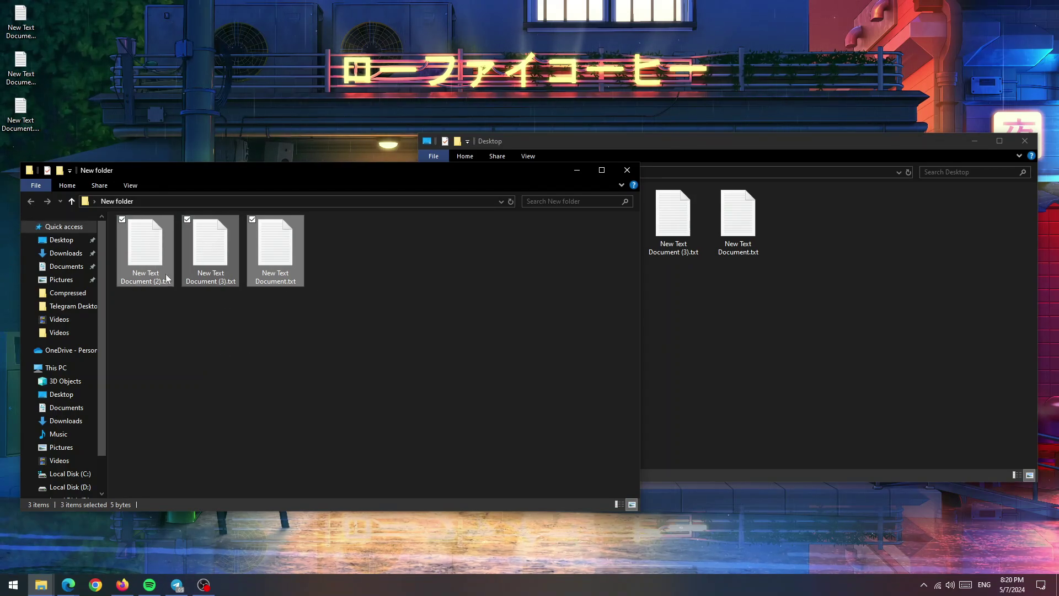
pyautogui.click(259, 372)
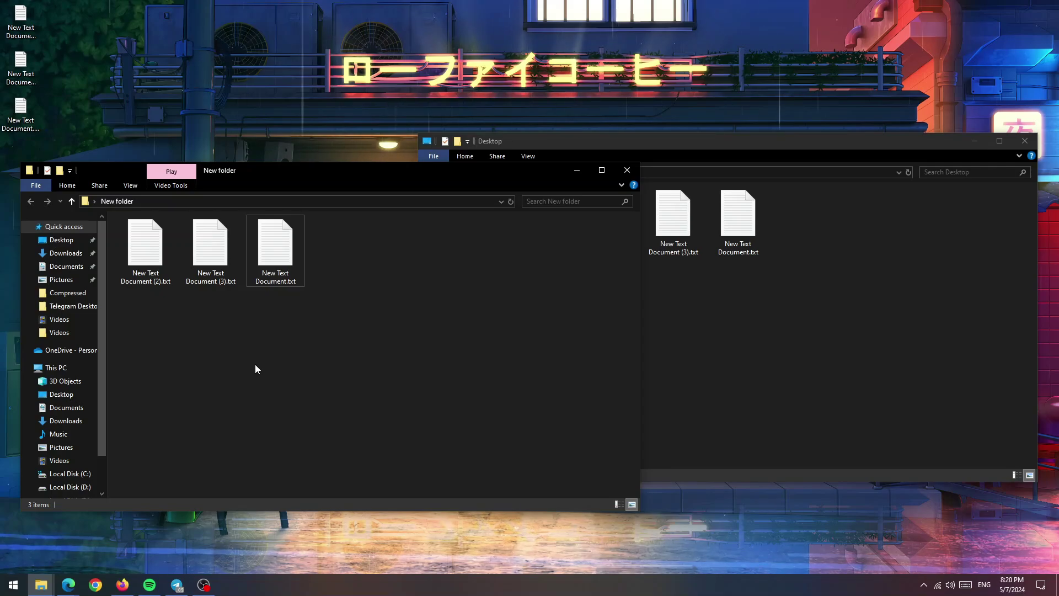
# - Select only New Text Document (2).txt and New Text Document.txt together in New folder, and clear the selection
pyautogui.click(142, 273)
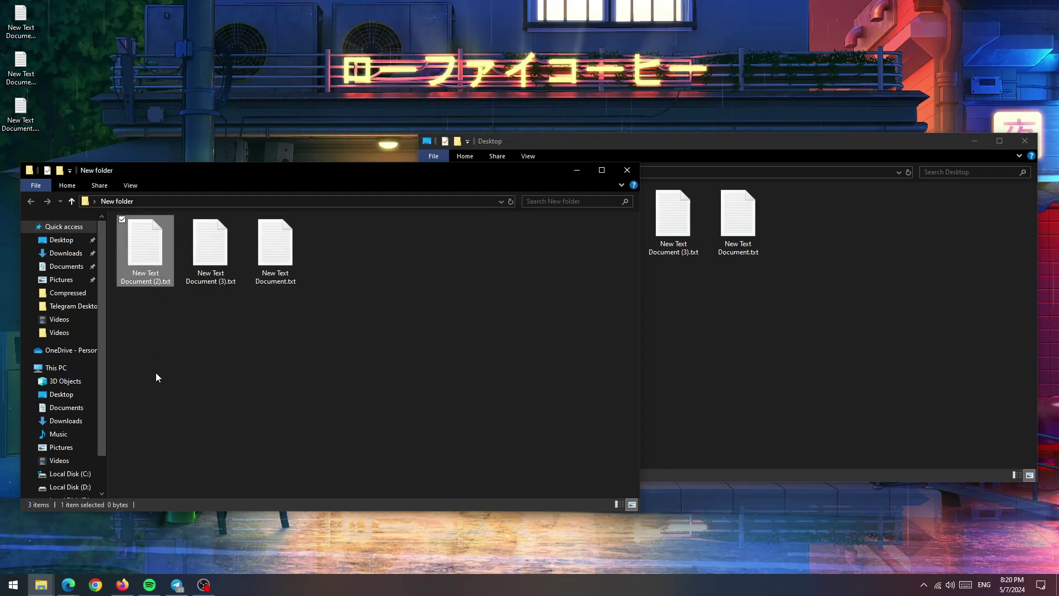
pyautogui.keyDown('ctrl'); pyautogui.click(281, 268); pyautogui.keyUp('ctrl')
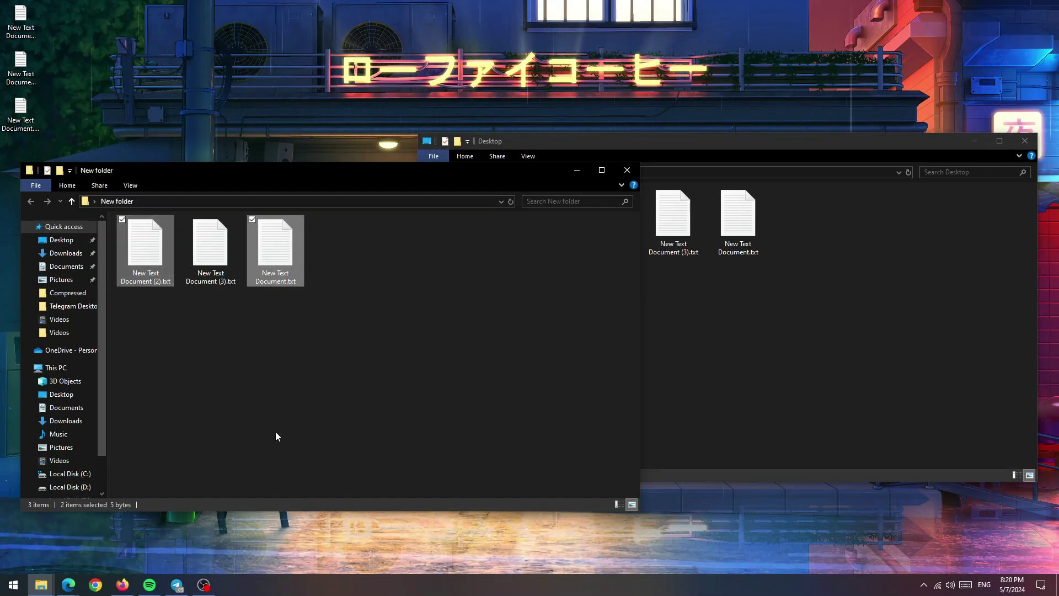
pyautogui.click(230, 351)
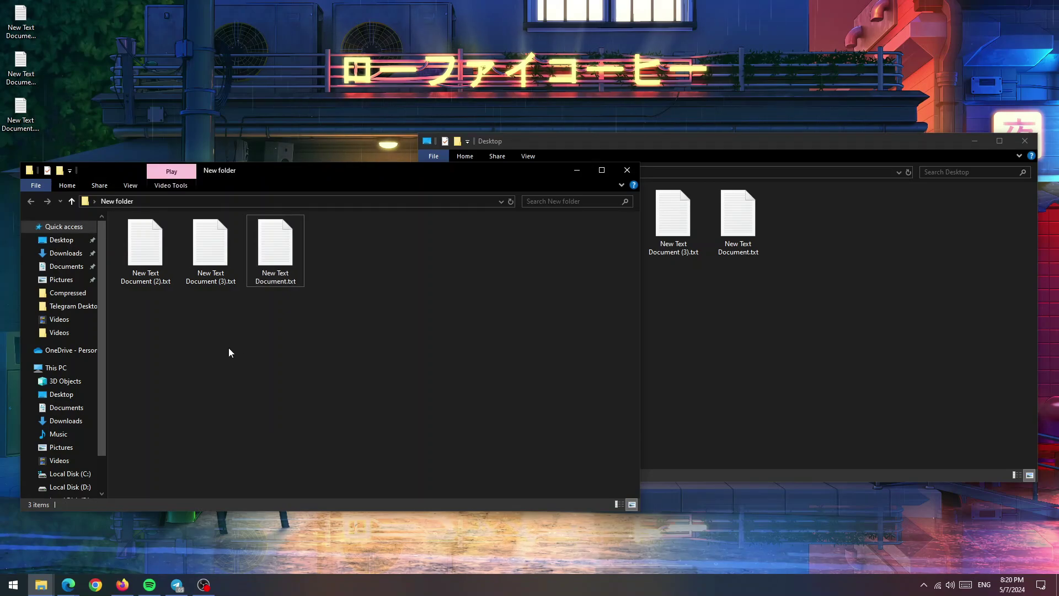
# - Extend a selection from New Text Document.txt back to New Text Document (2).txt, and reselect the files with a selection rectangle, clearing each selection
pyautogui.press('Left')
pyautogui.click(215, 373)
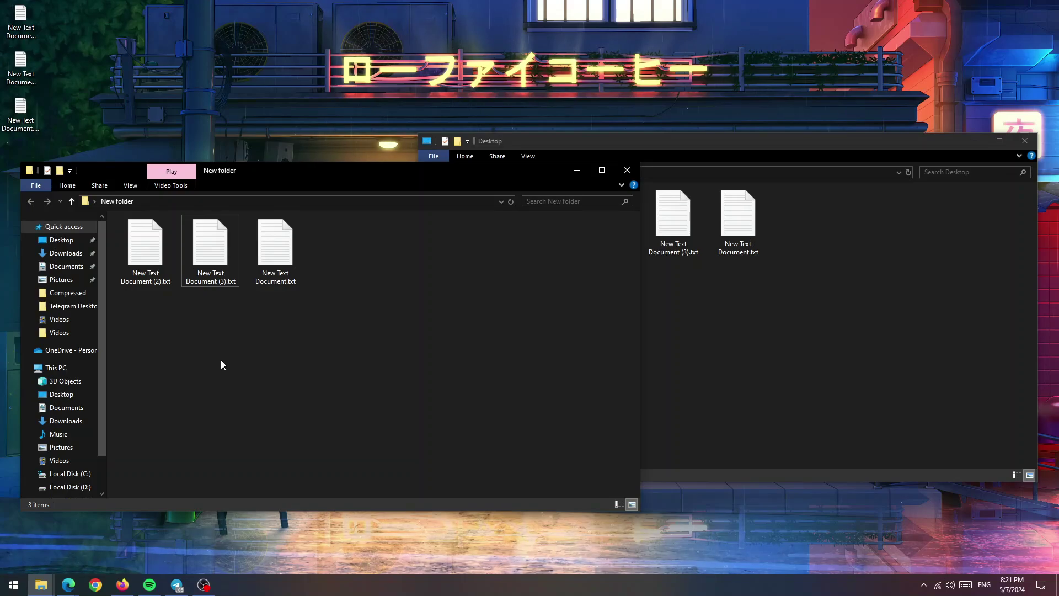
pyautogui.press('Right')
pyautogui.hotkey('shift', 'Left')
pyautogui.hotkey('shift', 'Left')
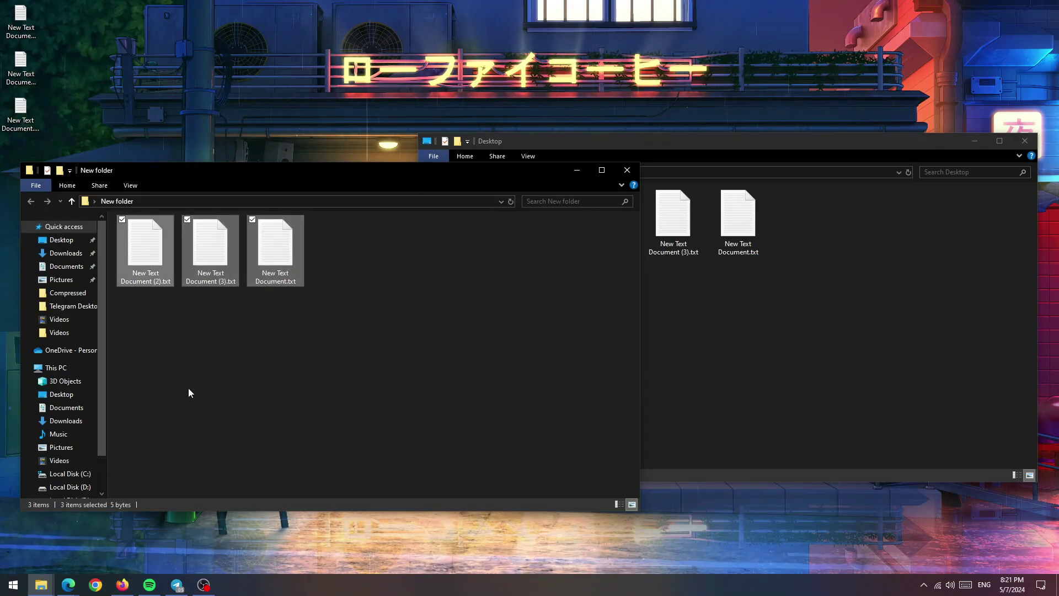
pyautogui.click(187, 388)
pyautogui.moveTo(432, 391); pyautogui.dragTo(137, 239)
pyautogui.click(214, 374)
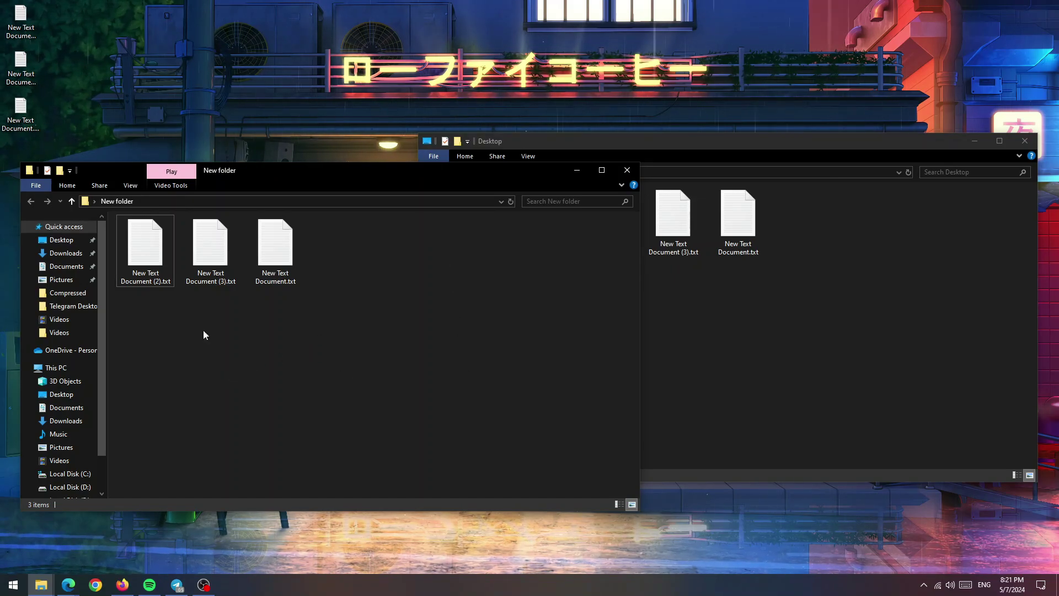
# - Select the range from New Text Document (2).txt through New Text Document.txt in New folder twice, clearing the selection each time
pyautogui.click(138, 266)
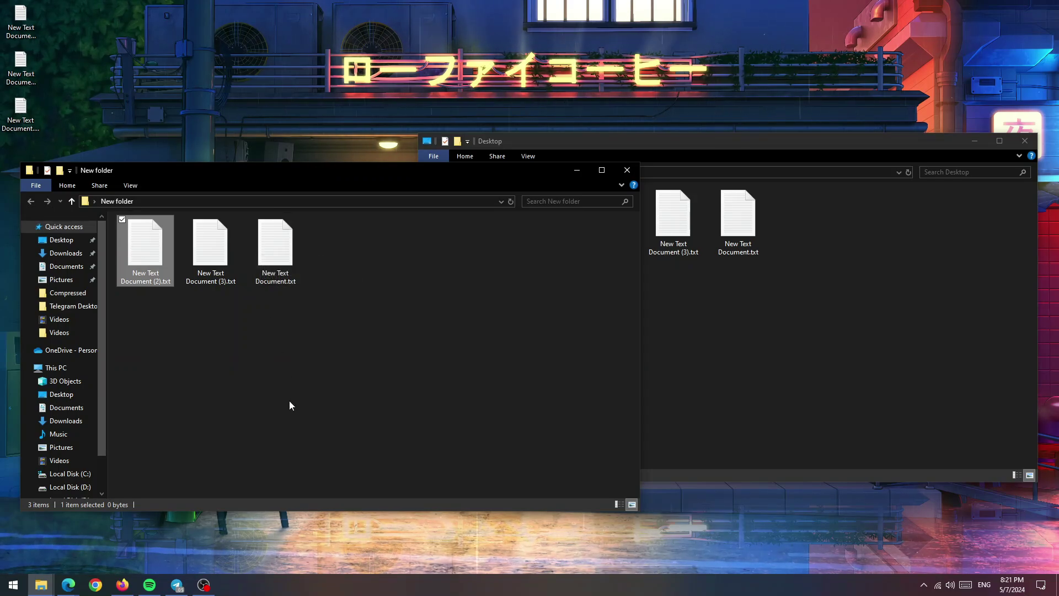
pyautogui.keyDown('shift'); pyautogui.click(272, 262); pyautogui.keyUp('shift')
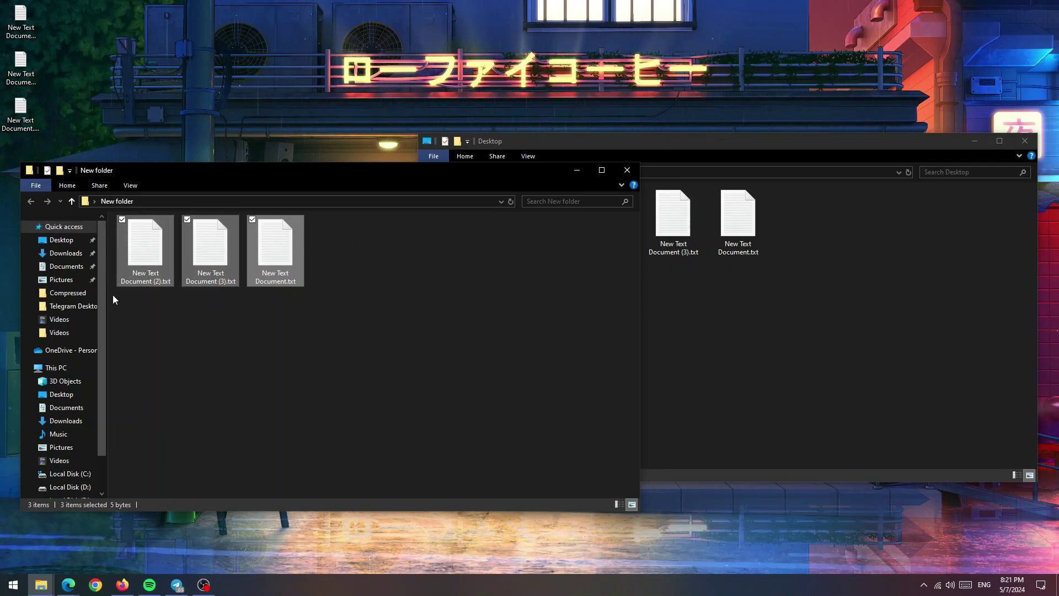
pyautogui.click(386, 332)
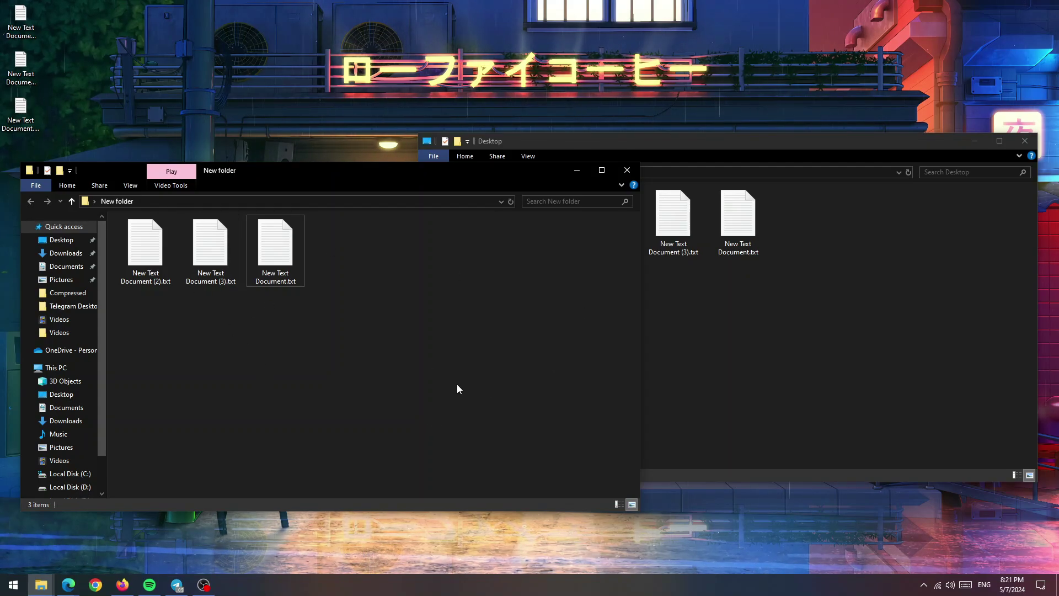
pyautogui.click(150, 269)
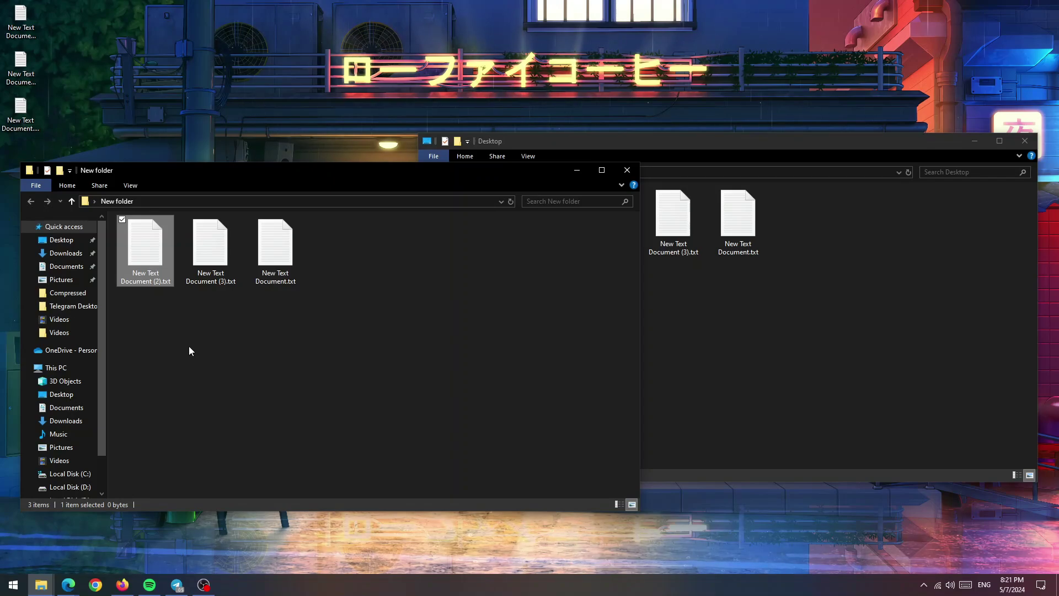
pyautogui.keyDown('shift'); pyautogui.click(256, 248); pyautogui.keyUp('shift')
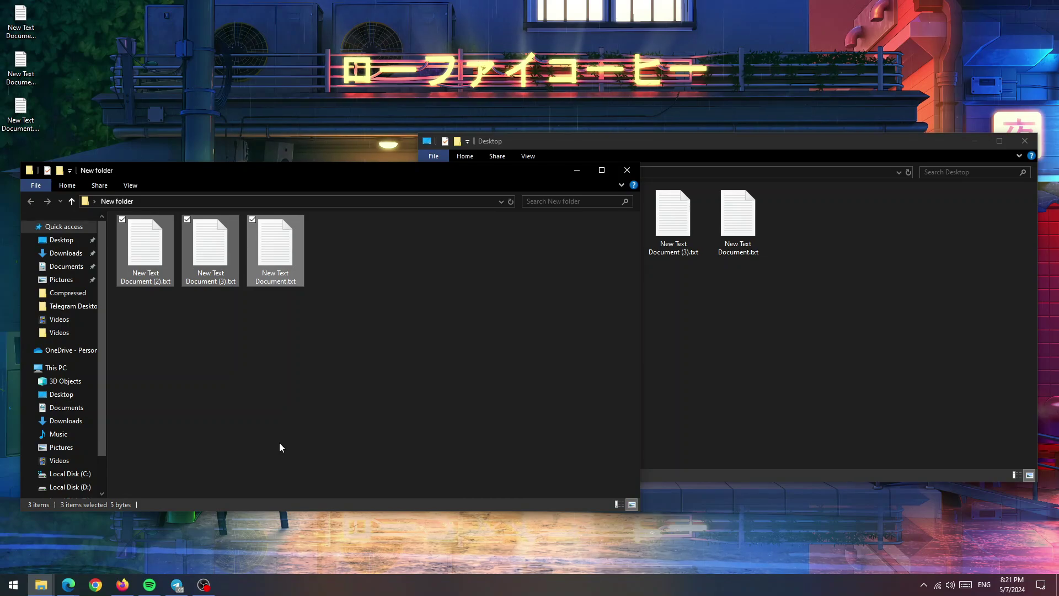
pyautogui.click(388, 427)
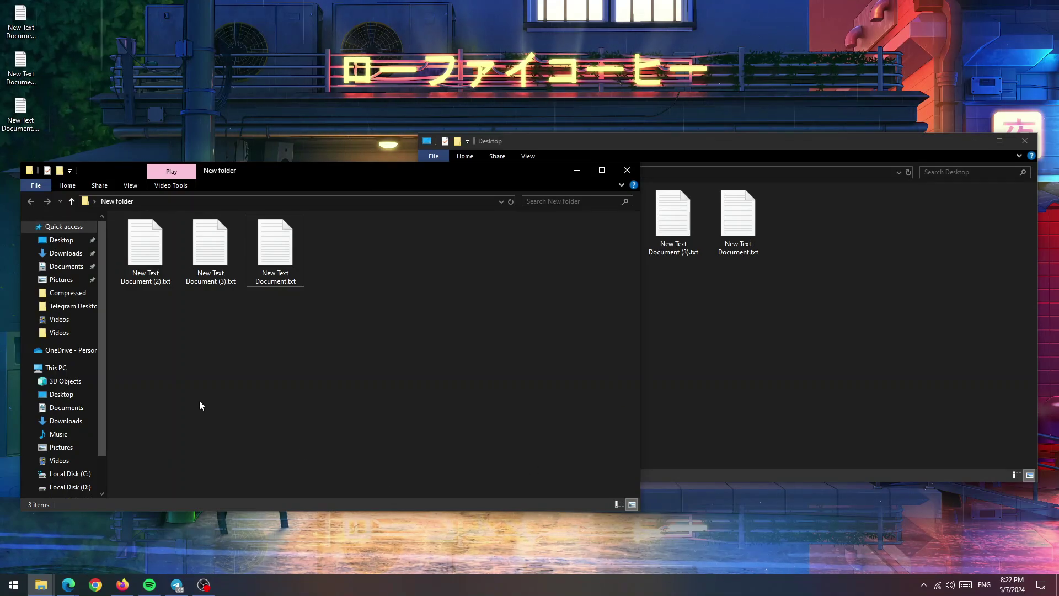
# - Select all files in New folder, and open Local Disk (E:) and select all its folders twice, clearing each selection
pyautogui.hotkey('ctrl', 'a')
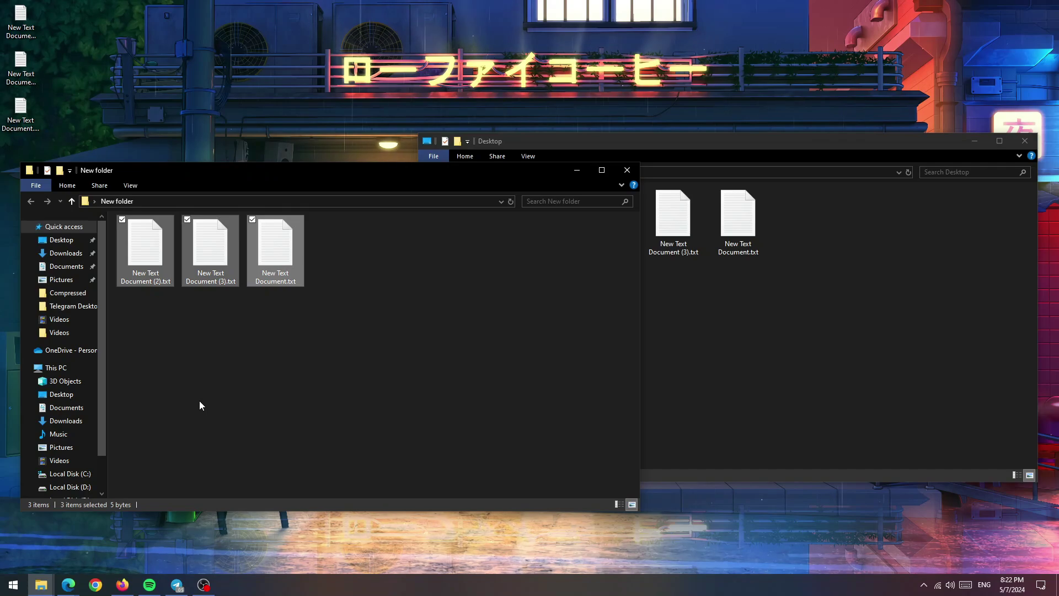
pyautogui.click(200, 401)
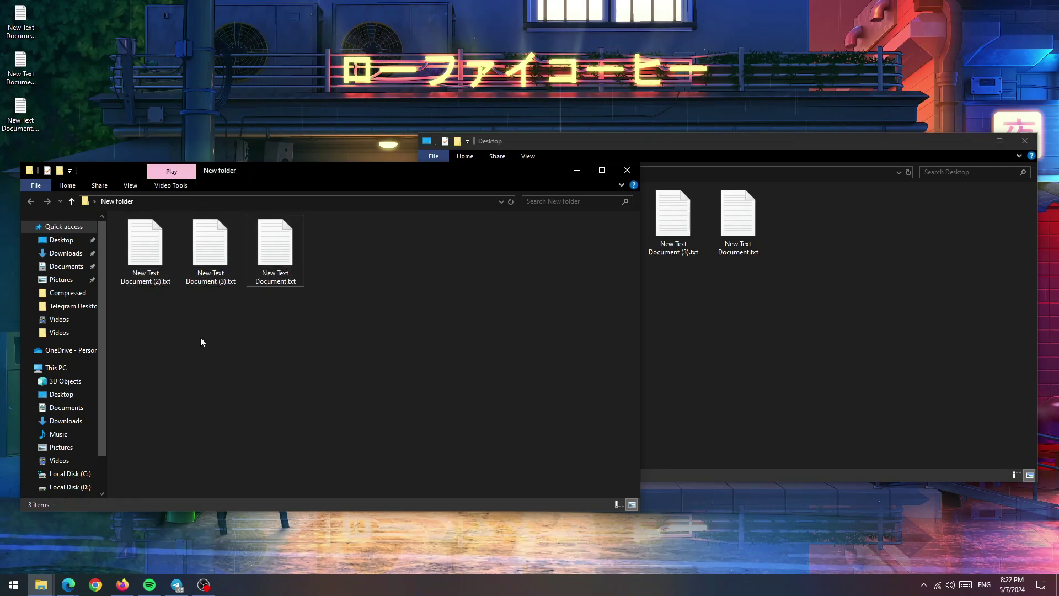
pyautogui.click(780, 313)
pyautogui.scroll(-3, 479, 384)
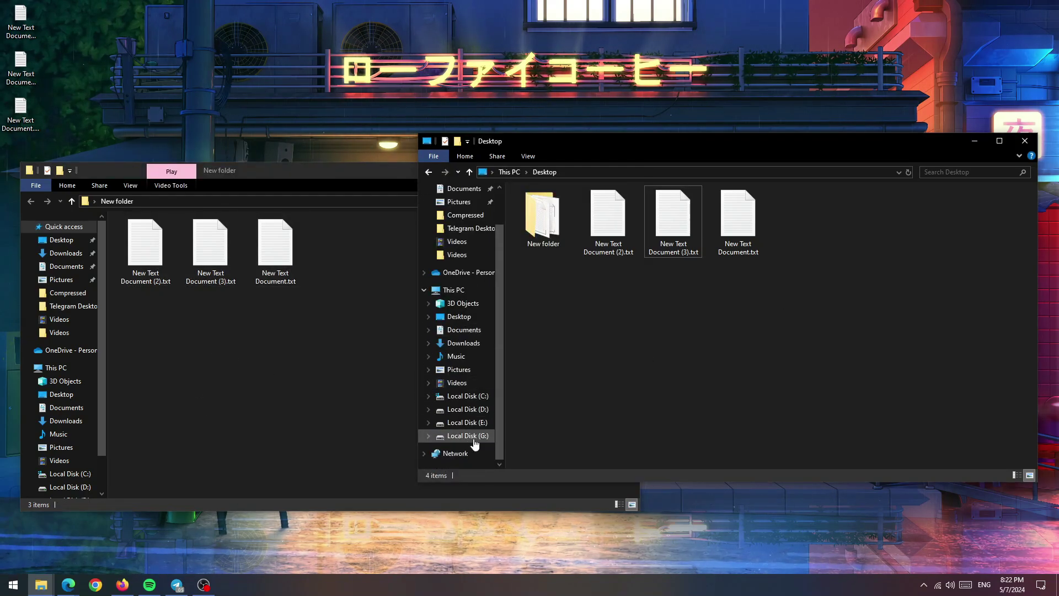
pyautogui.click(469, 422)
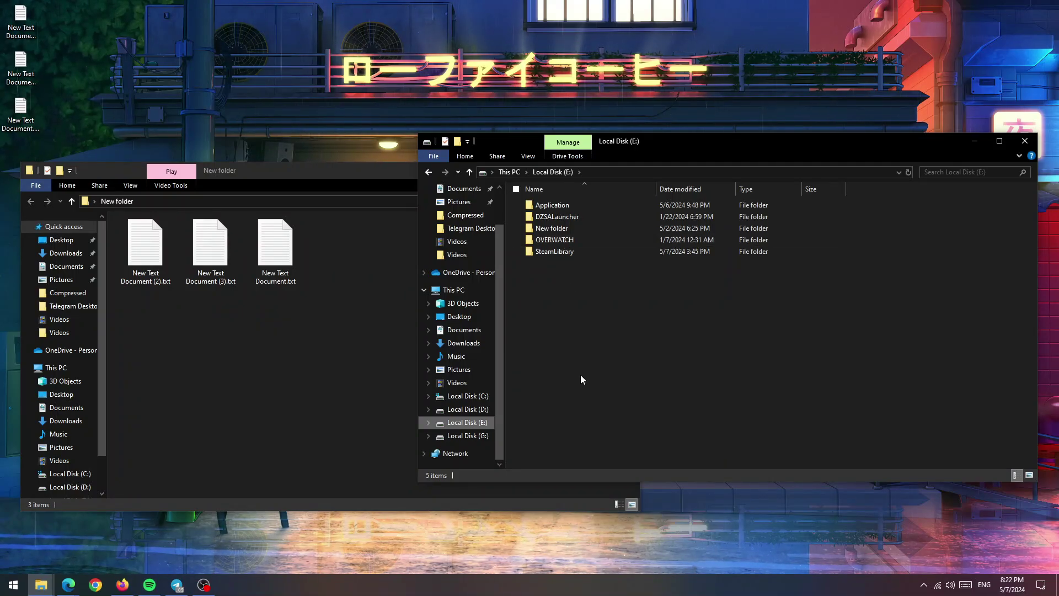
pyautogui.hotkey('ctrl', 'a')
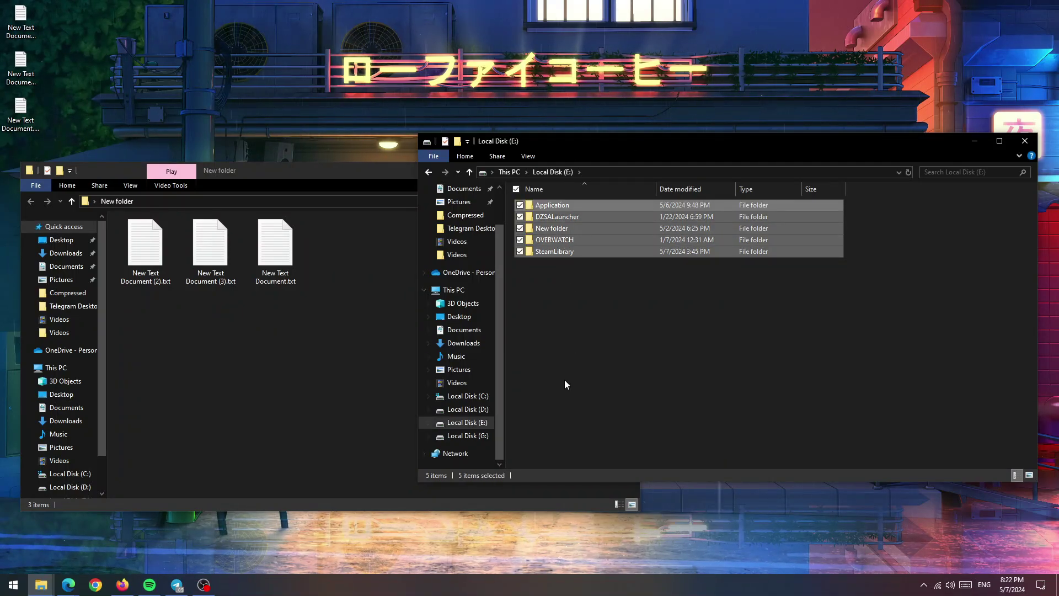
pyautogui.click(564, 379)
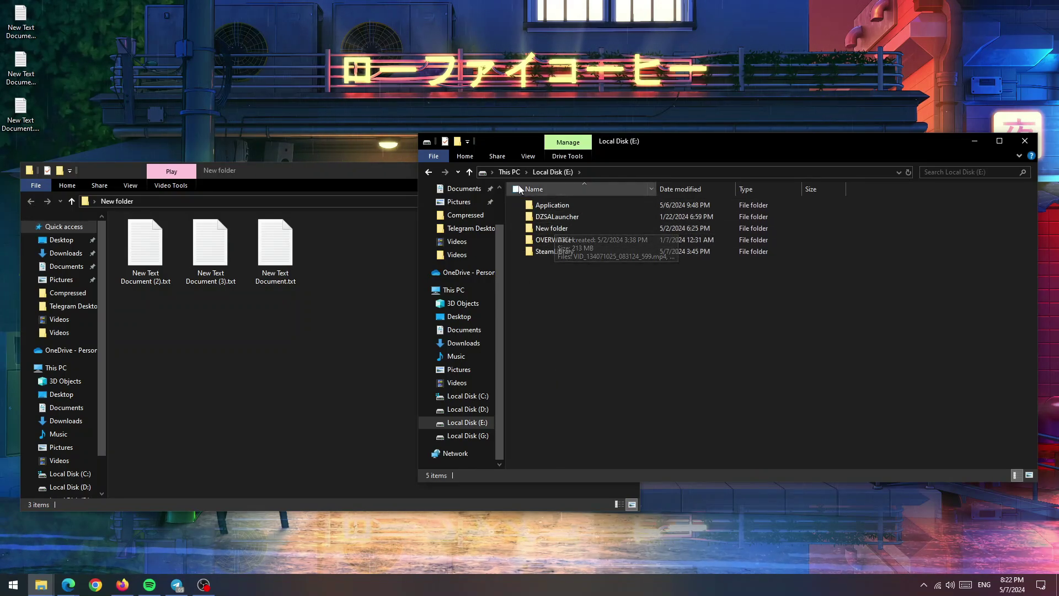
pyautogui.hotkey('ctrl', 'a')
pyautogui.click(528, 371)
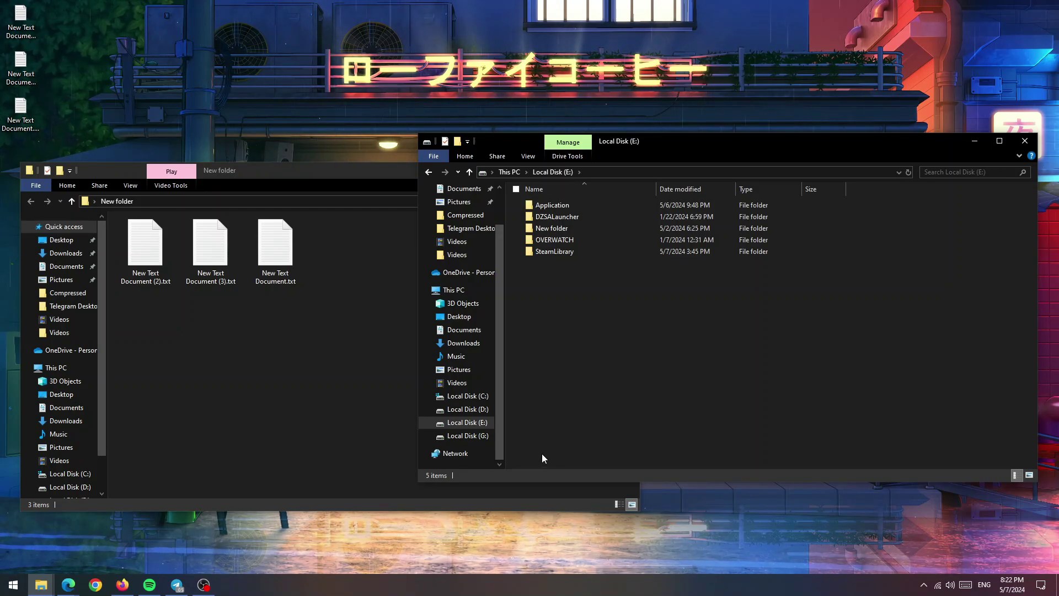
# - Select the folder range from DZSALauncher through SteamLibrary on Local Disk (E:), and clear the selection
pyautogui.click(556, 218)
pyautogui.click(575, 327)
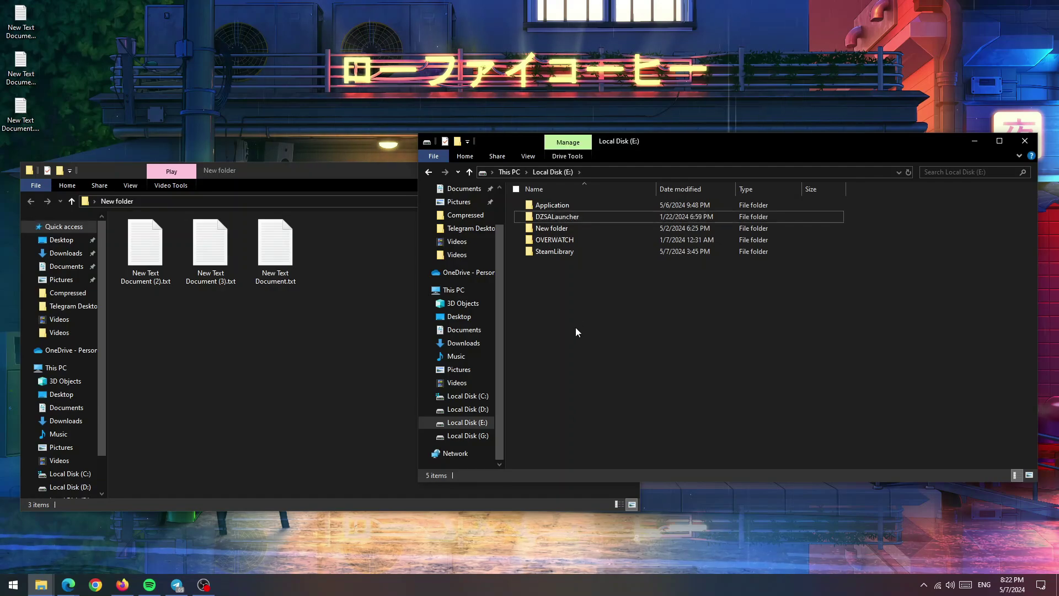
pyautogui.click(557, 217)
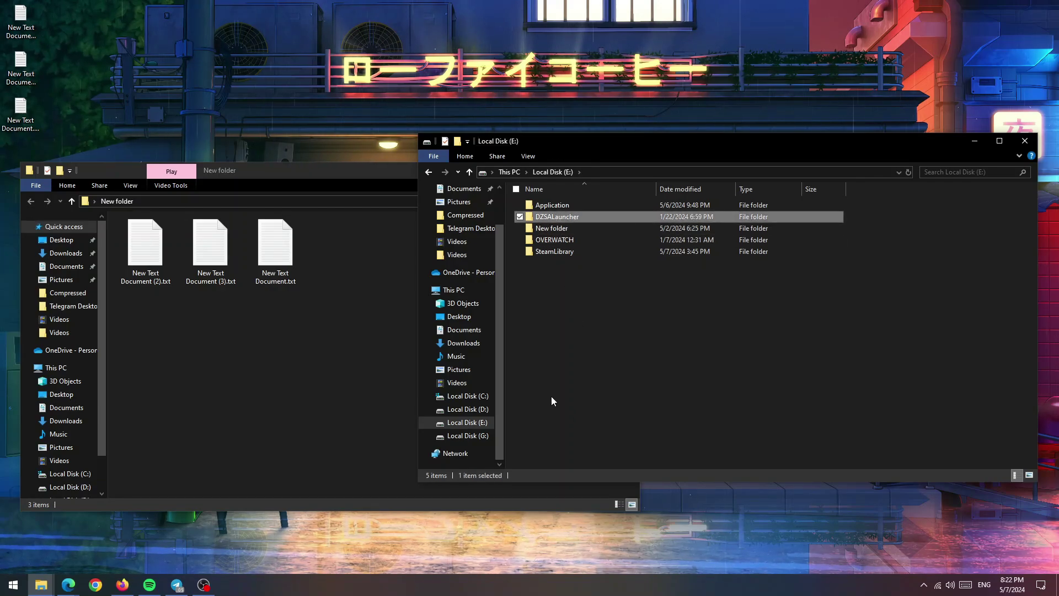
pyautogui.keyDown('shift'); pyautogui.click(558, 253); pyautogui.keyUp('shift')
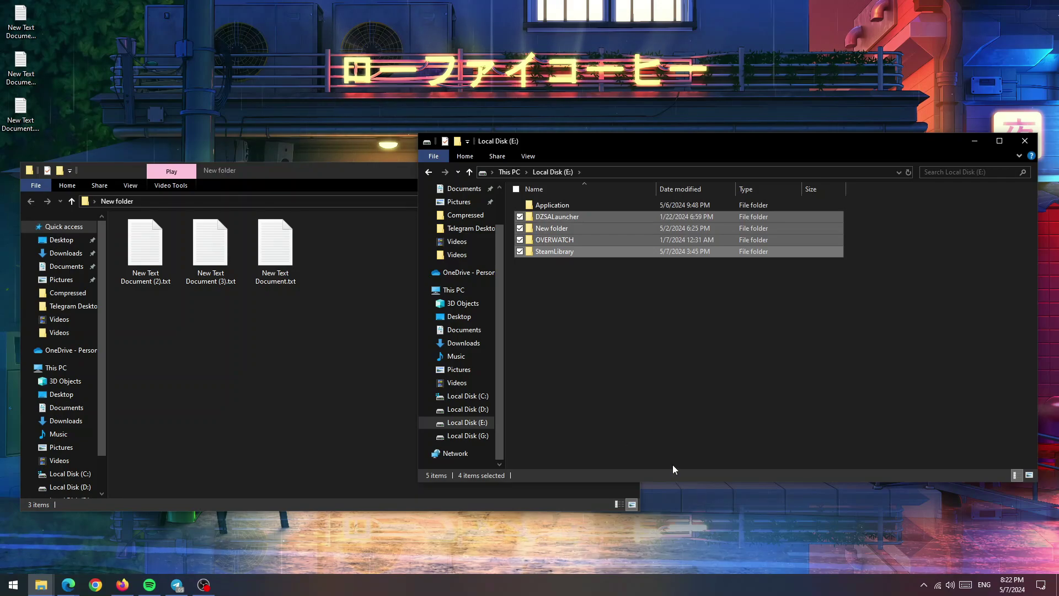
pyautogui.click(593, 371)
# - Select the folders on Local Disk (E:) with a selection rectangle and with Select all, clearing the selection each time
pyautogui.moveTo(555, 367); pyautogui.dragTo(554, 204)
pyautogui.click(562, 420)
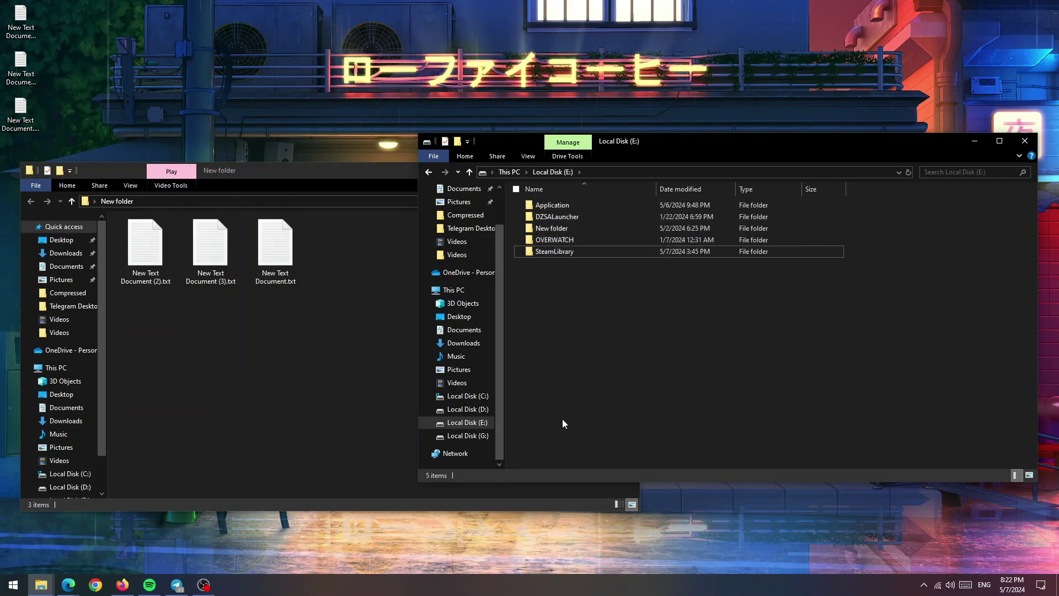
pyautogui.hotkey('ctrl', 'a')
pyautogui.click(561, 416)
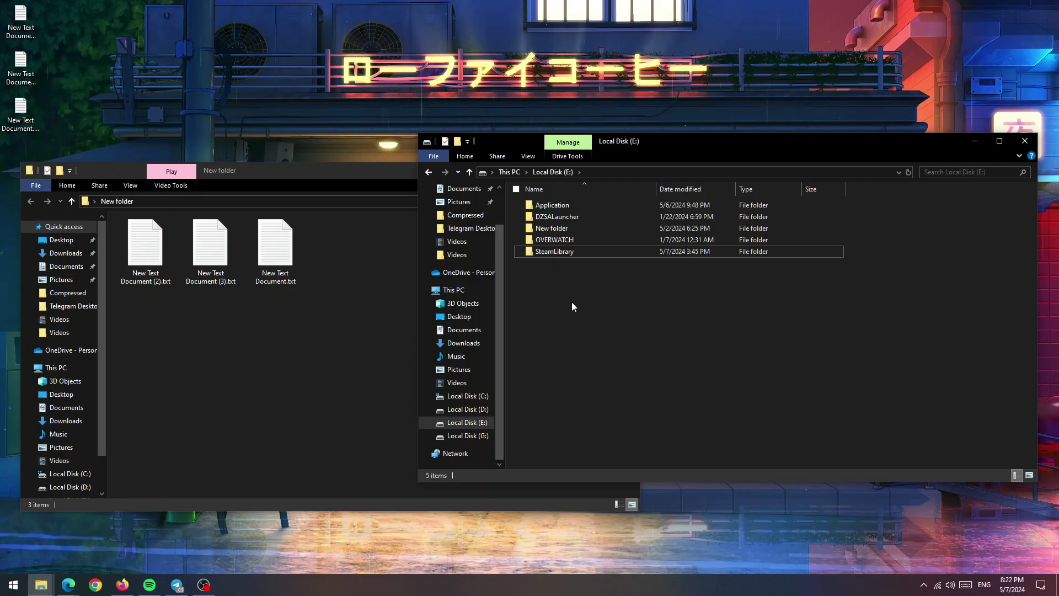
pyautogui.moveTo(572, 302); pyautogui.dragTo(560, 205)
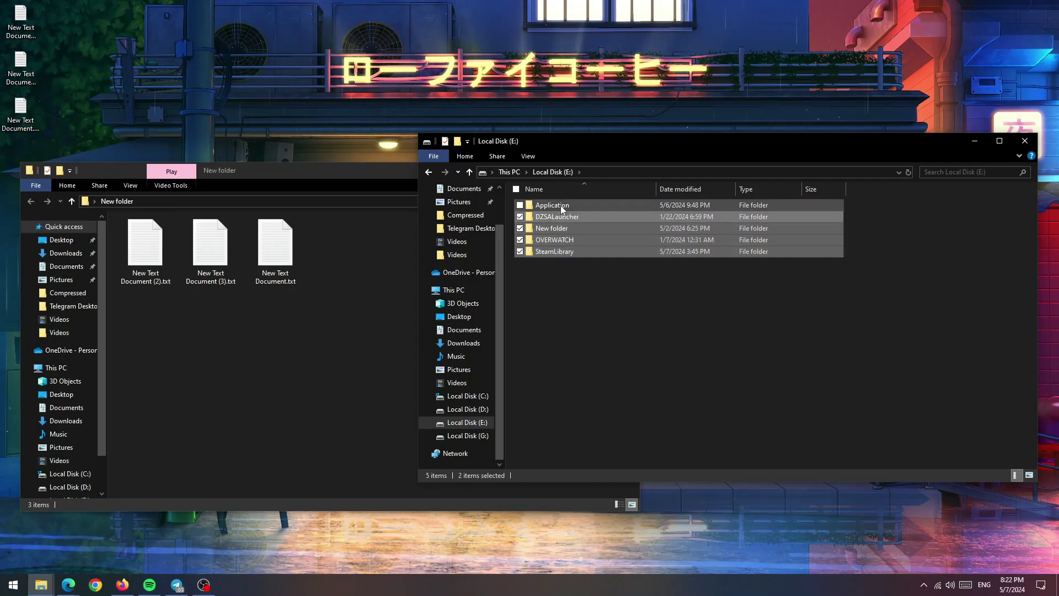
pyautogui.click(570, 340)
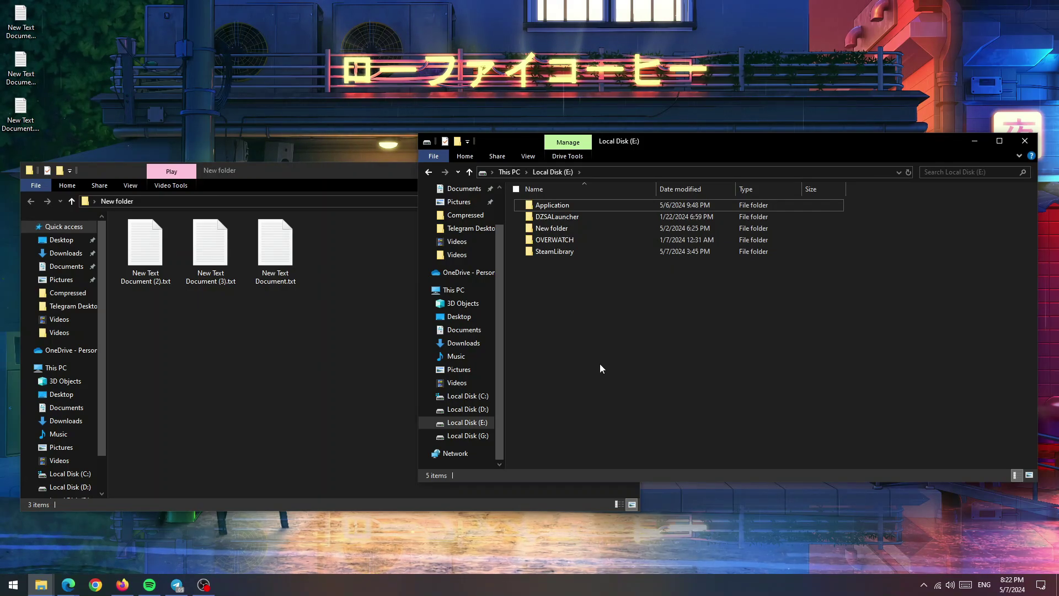
# - Turn off item check boxes and reopen the display options to check the setting
pyautogui.click(528, 156)
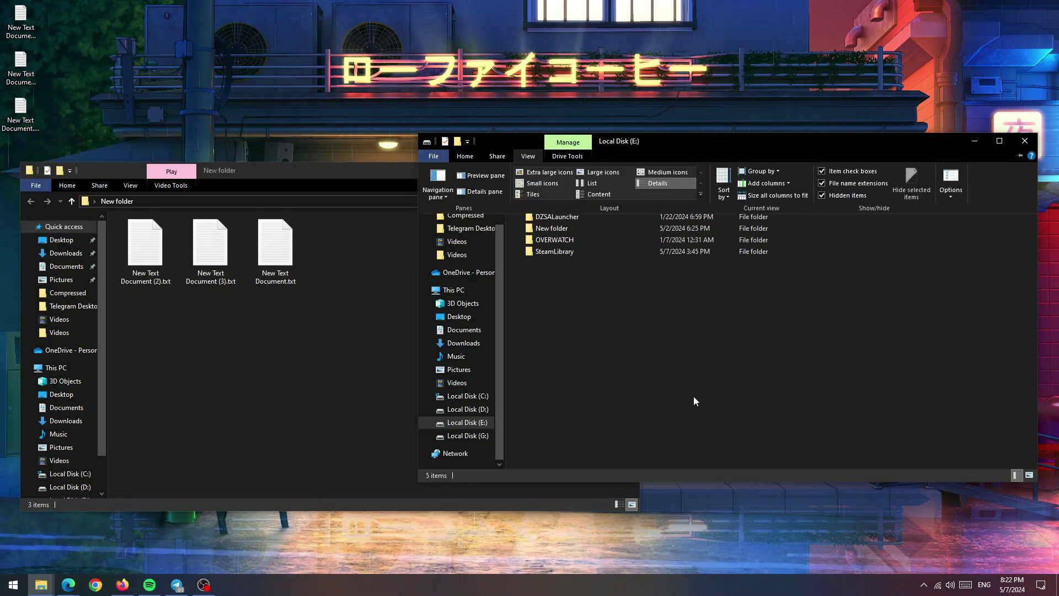
pyautogui.click(853, 171)
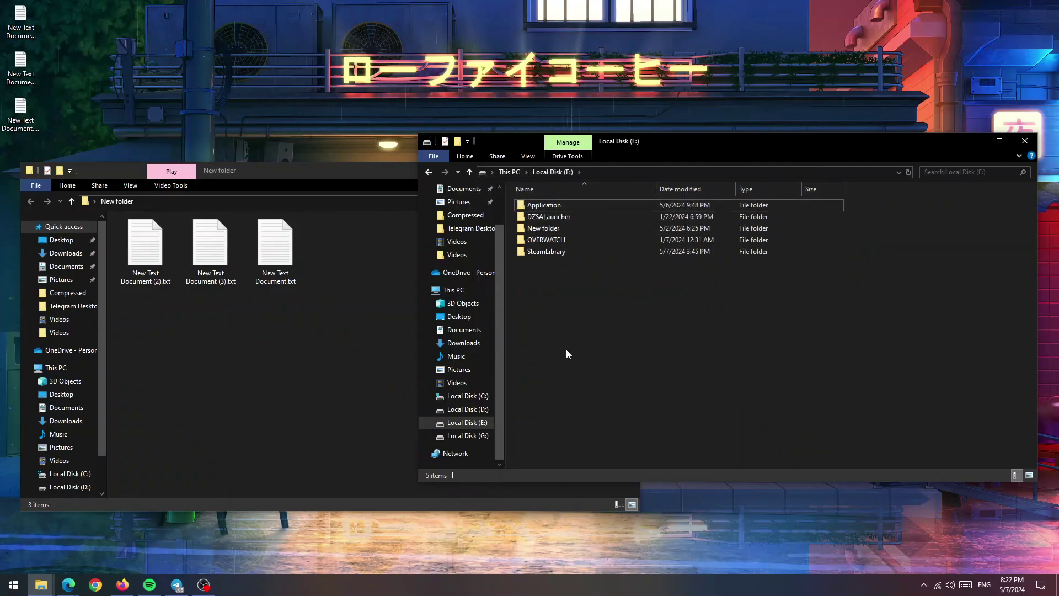
pyautogui.click(528, 156)
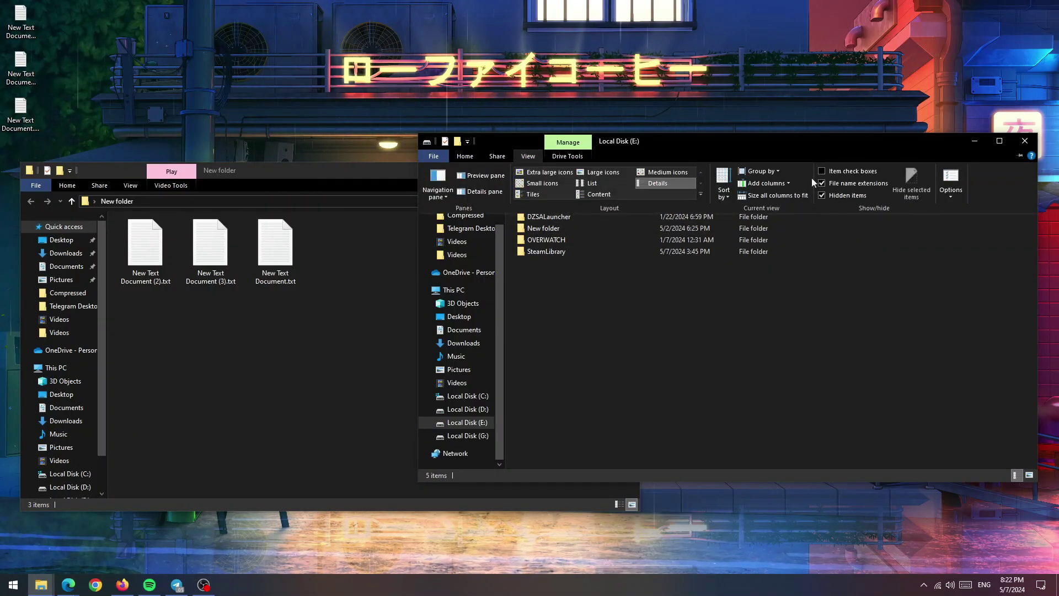
# - Select SteamLibrary, OVERWATCH, DZSALauncher and Application individually on Local Disk (E:), deselect SteamLibrary, and clear the selection
pyautogui.click(546, 252)
pyautogui.keyDown('ctrl'); pyautogui.click(545, 239); pyautogui.keyUp('ctrl')
pyautogui.keyDown('ctrl'); pyautogui.click(548, 217); pyautogui.keyUp('ctrl')
pyautogui.keyDown('ctrl'); pyautogui.click(544, 206); pyautogui.keyUp('ctrl')
pyautogui.keyDown('ctrl'); pyautogui.click(549, 253); pyautogui.keyUp('ctrl')
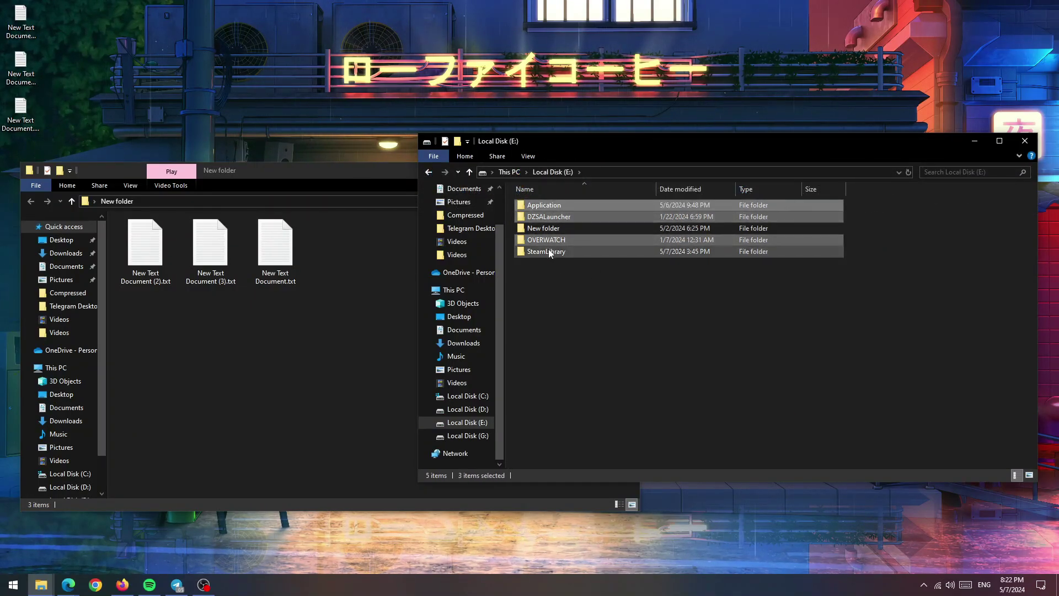
pyautogui.click(617, 320)
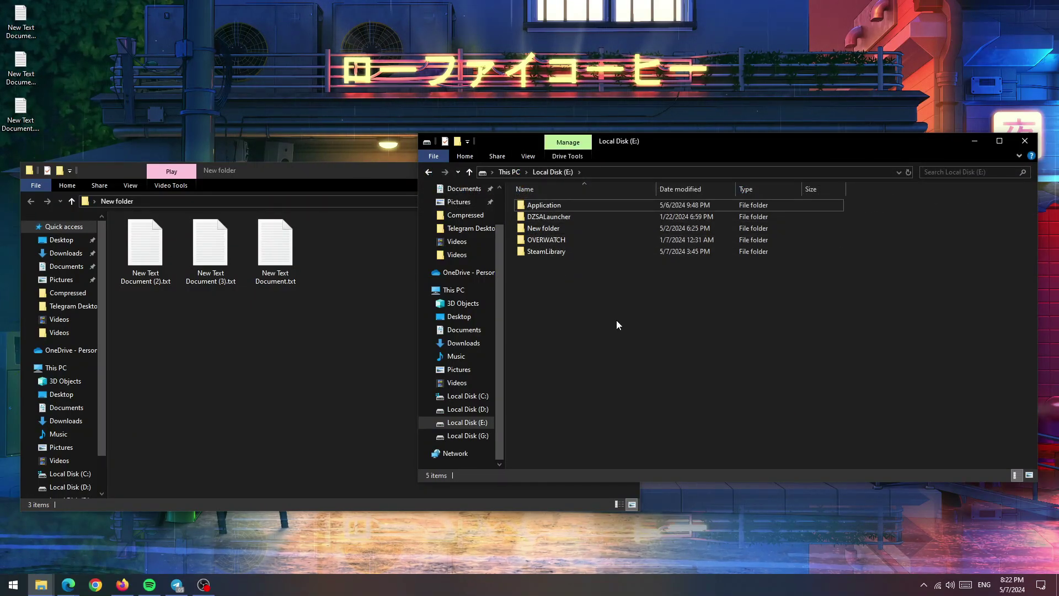
# - Examine the File name extensions option and the extension of New Text Document.txt in its editable name, leaving the name as is
pyautogui.click(531, 156)
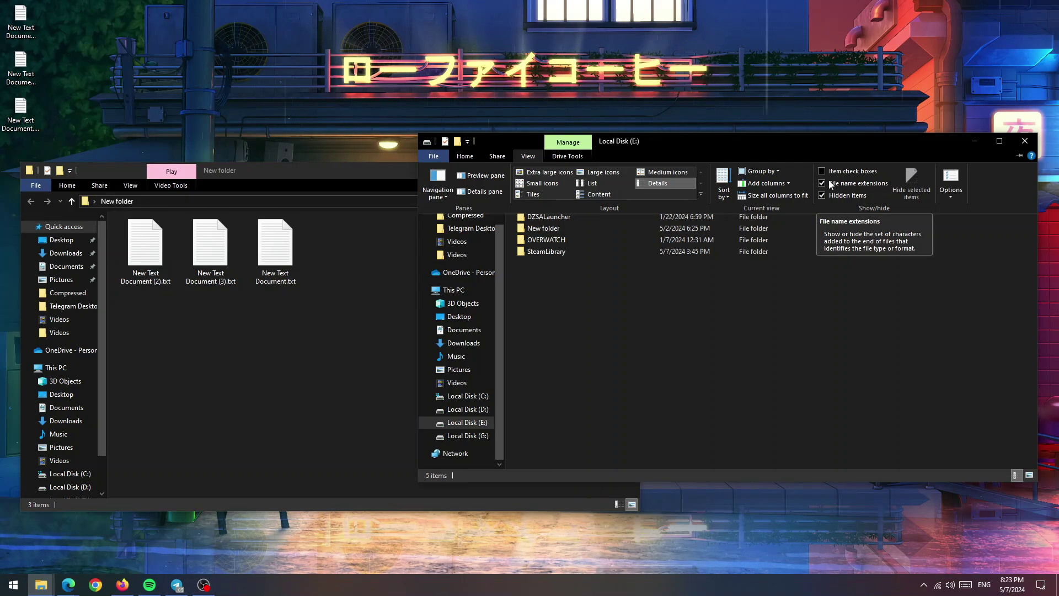
pyautogui.click(720, 351)
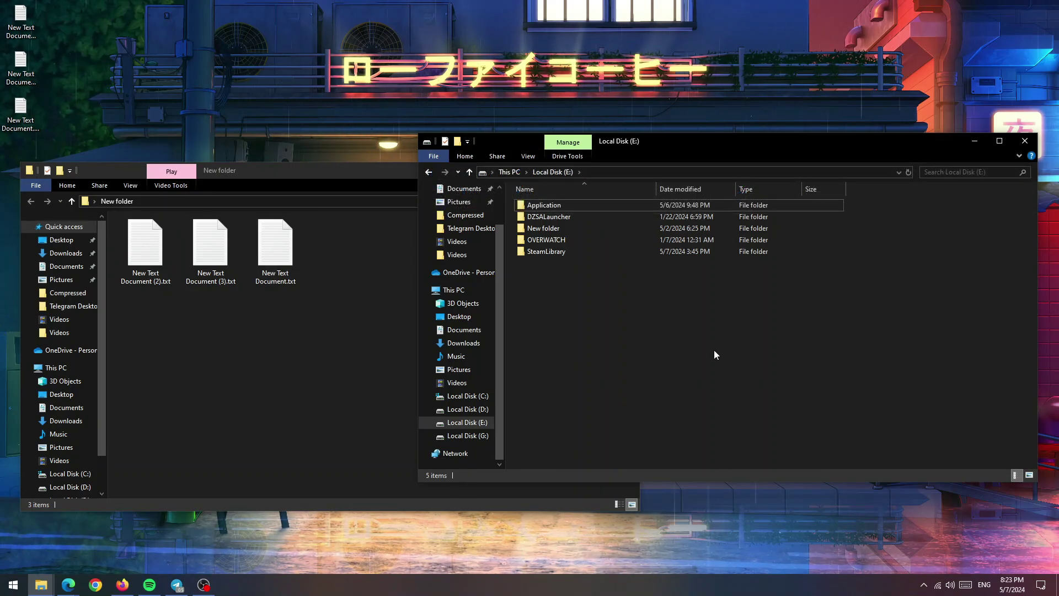
pyautogui.click(411, 346)
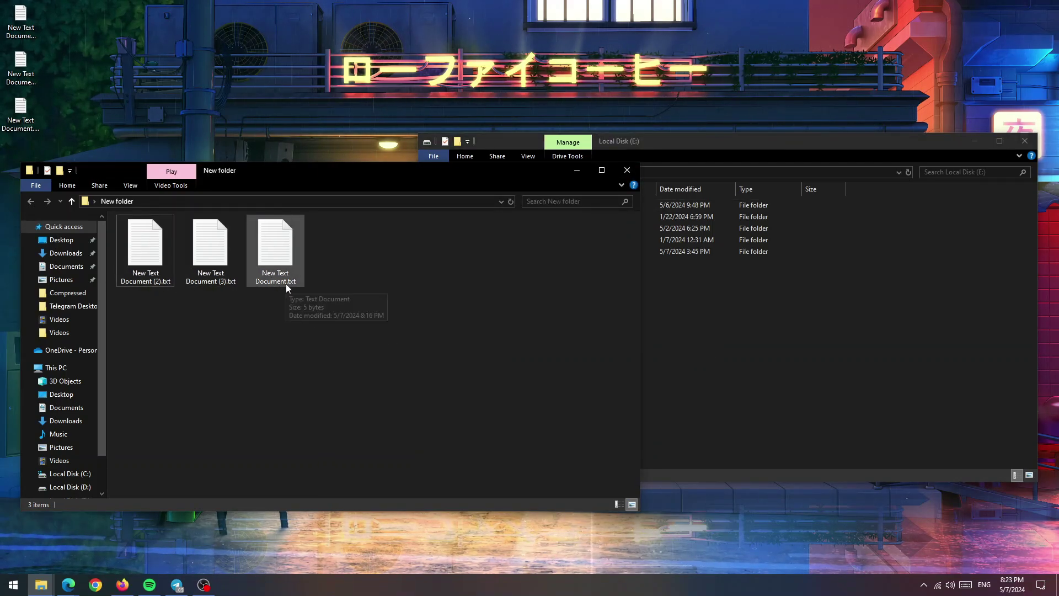
pyautogui.click(273, 278)
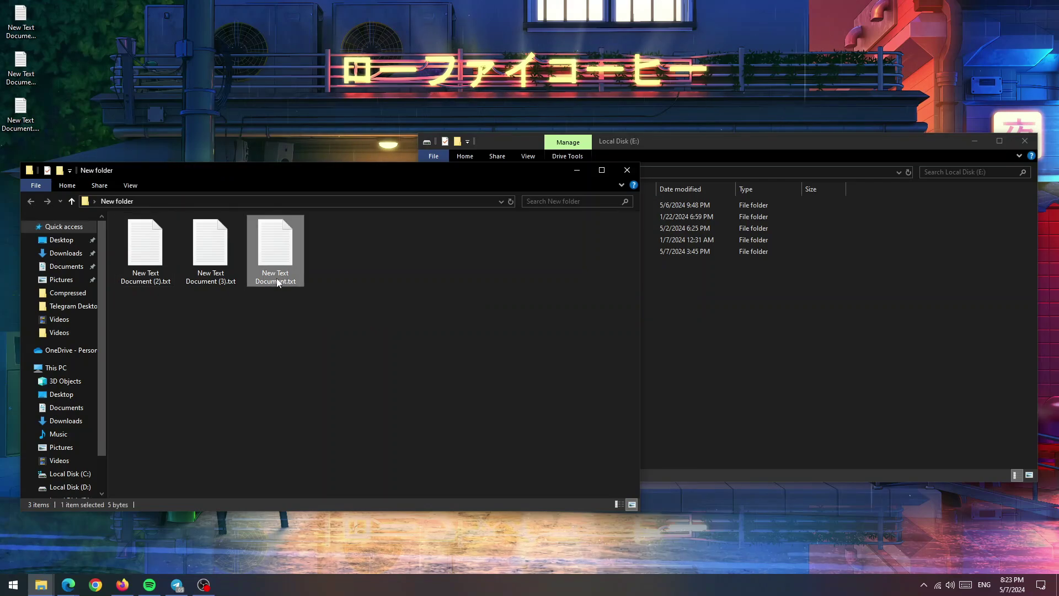
pyautogui.click(277, 280)
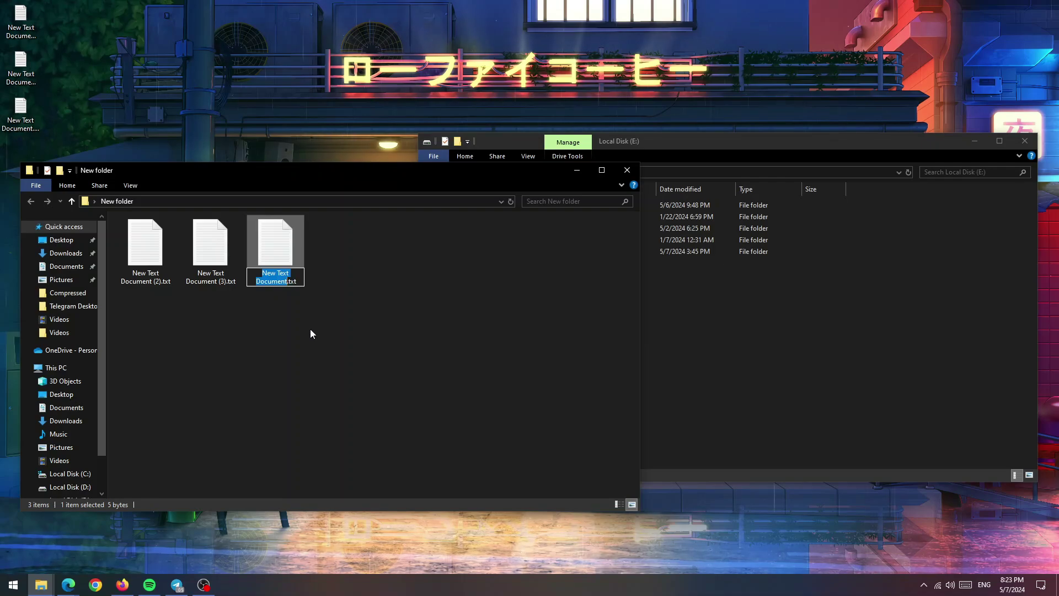
pyautogui.click(272, 342)
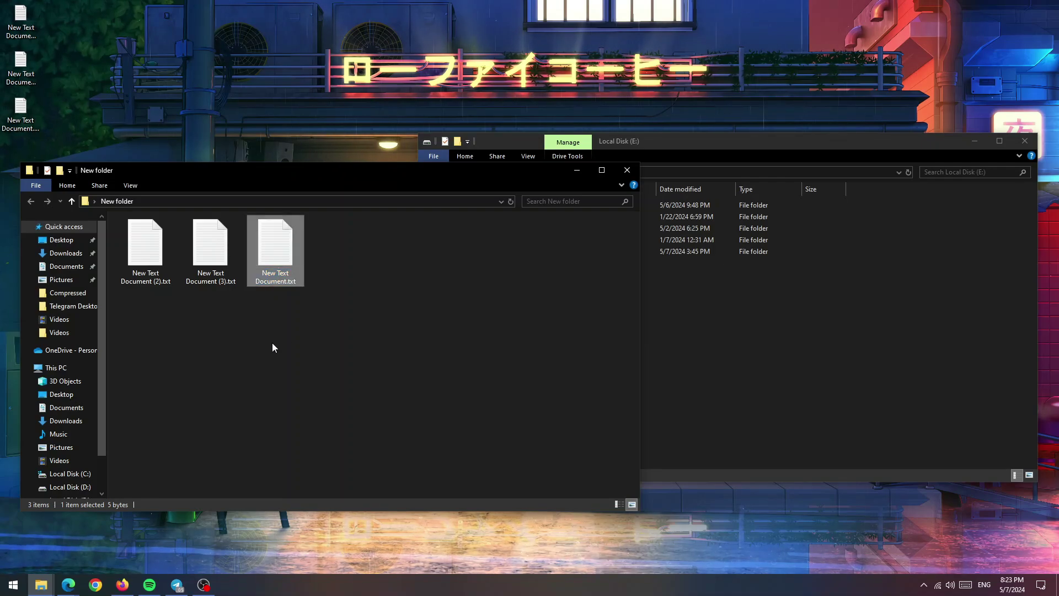
# - Create a Microsoft PowerPoint presentation in New folder, check its extension in the editable name, and keep the default name
pyautogui.rightClick(320, 339)
pyautogui.moveTo(370, 467)
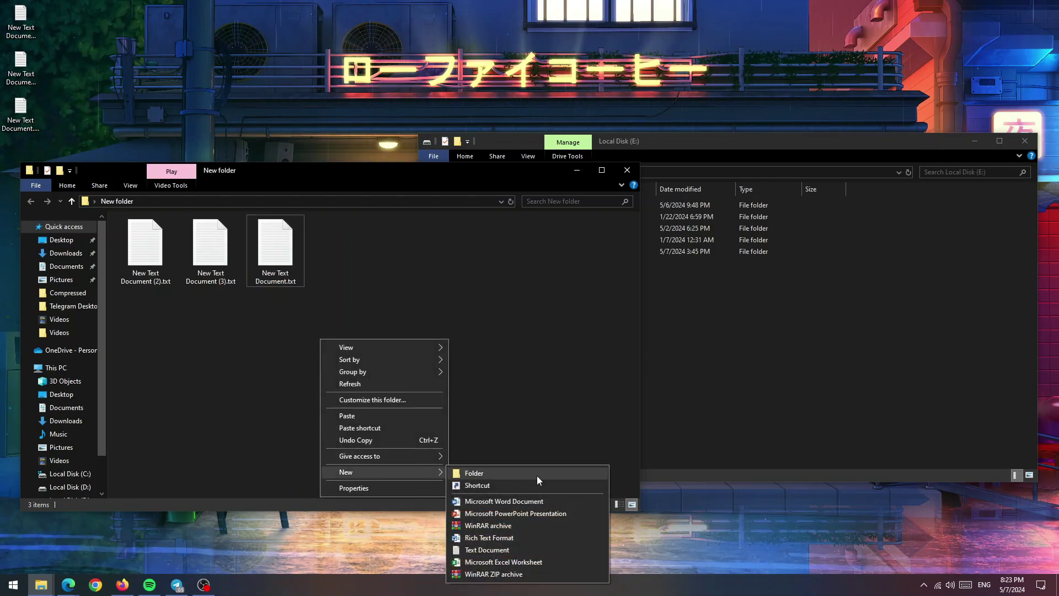
pyautogui.click(488, 514)
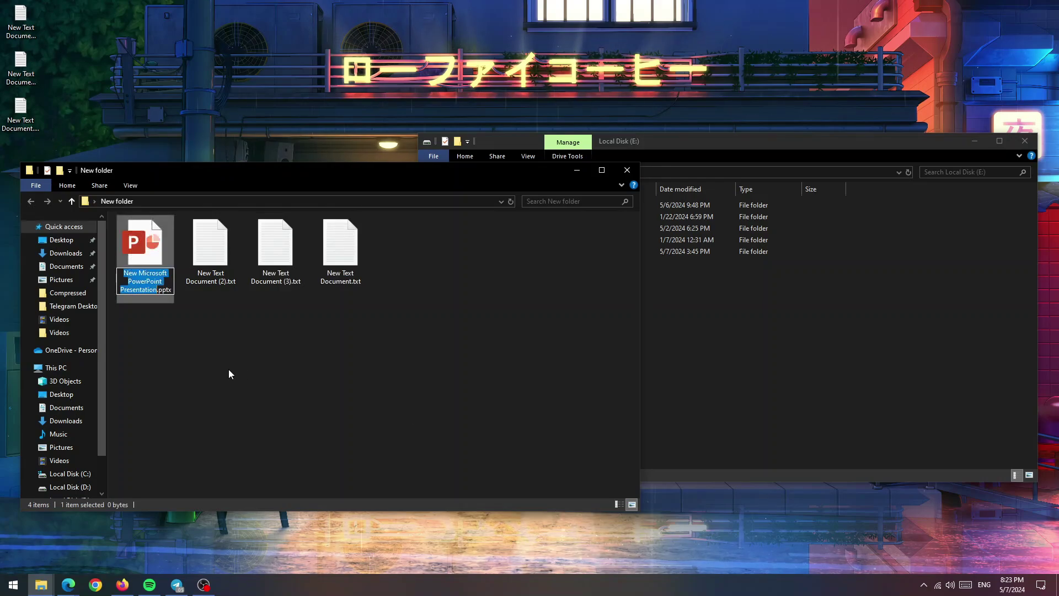
pyautogui.click(199, 350)
pyautogui.click(165, 294)
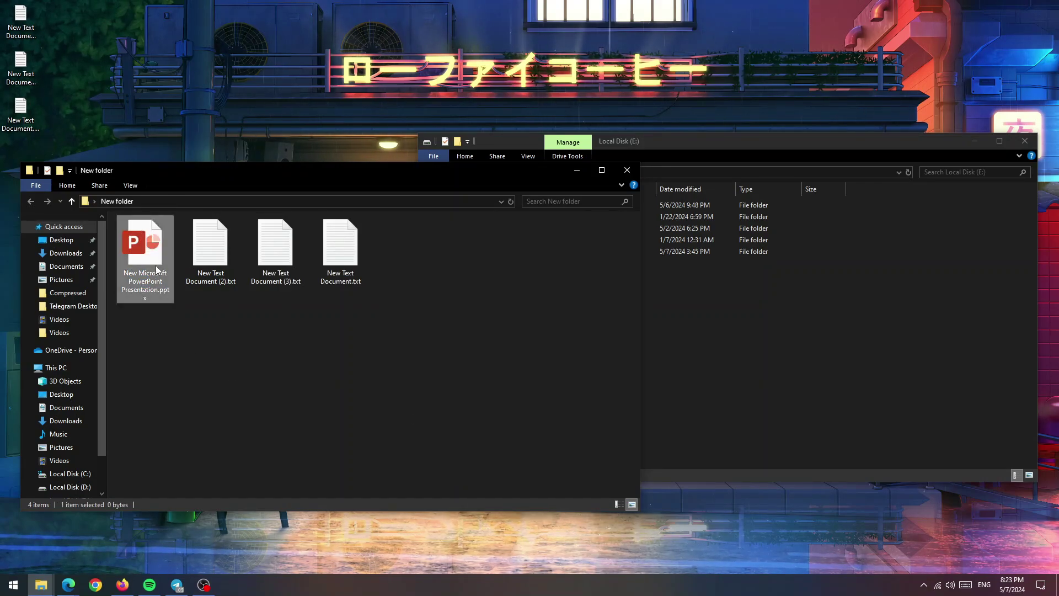
pyautogui.click(162, 294)
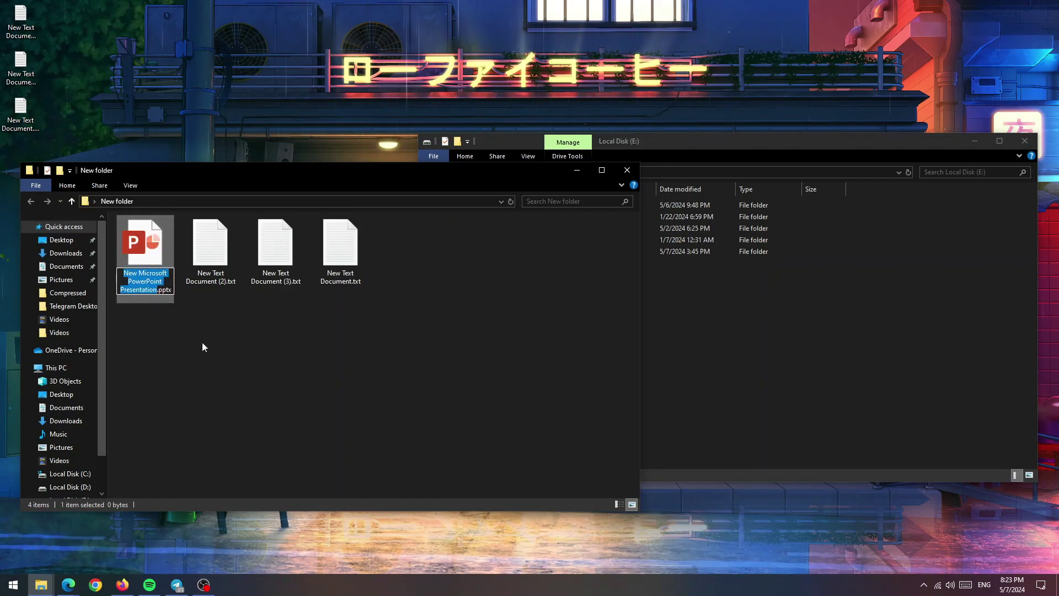
pyautogui.click(245, 396)
# - Create a WinRAR archive and a Rich Text Format document in New folder, keeping their default names
pyautogui.rightClick(255, 393)
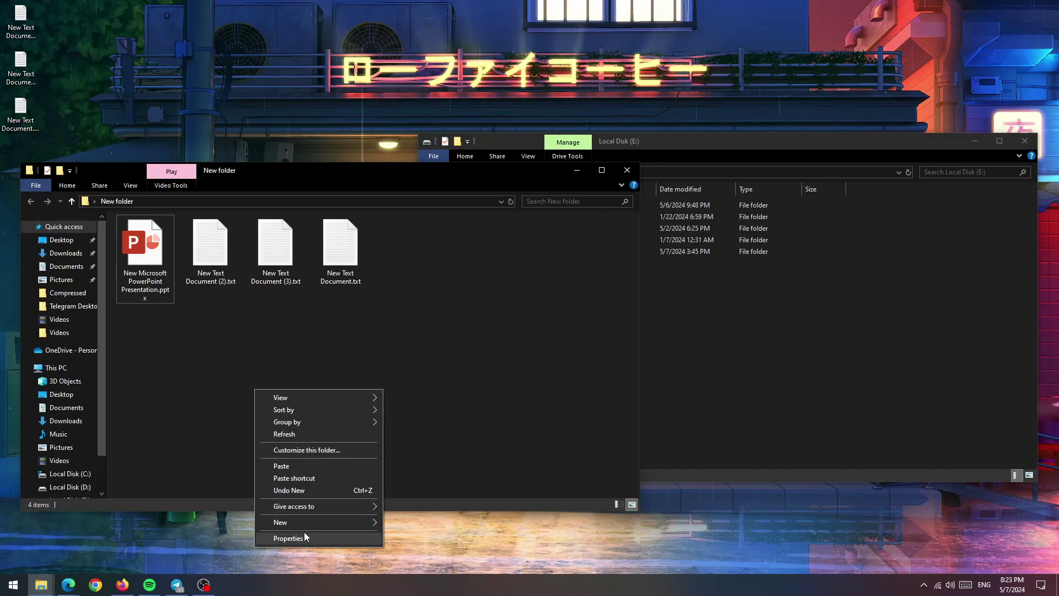
pyautogui.moveTo(309, 520)
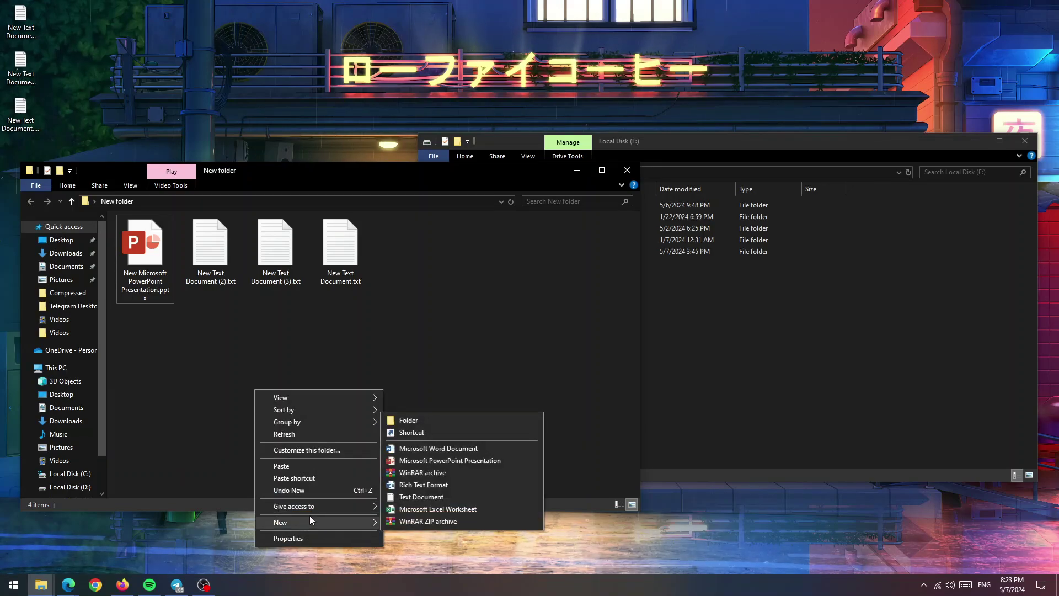
pyautogui.click(425, 473)
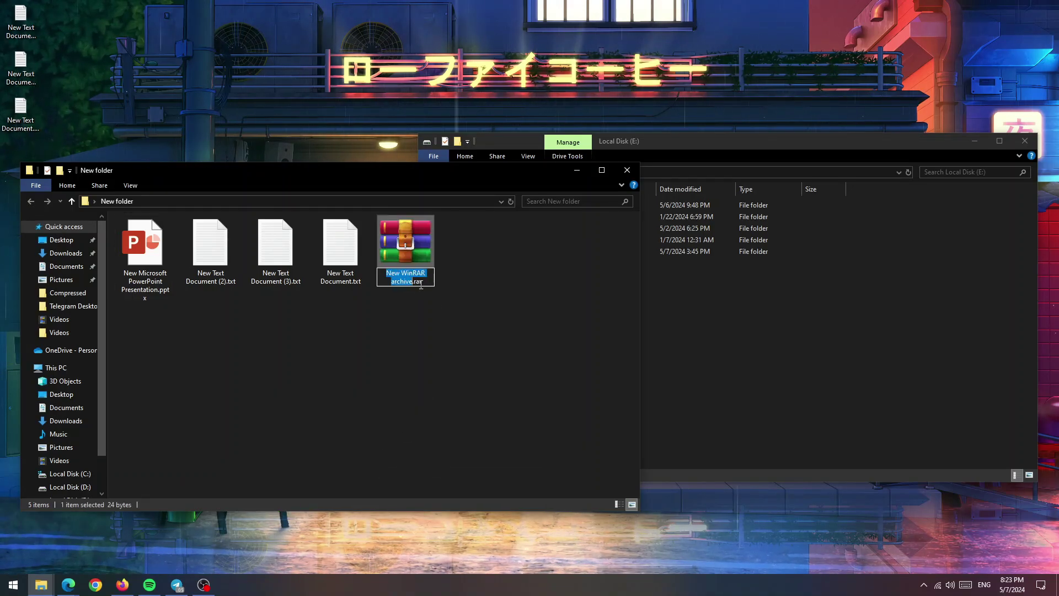
pyautogui.click(432, 406)
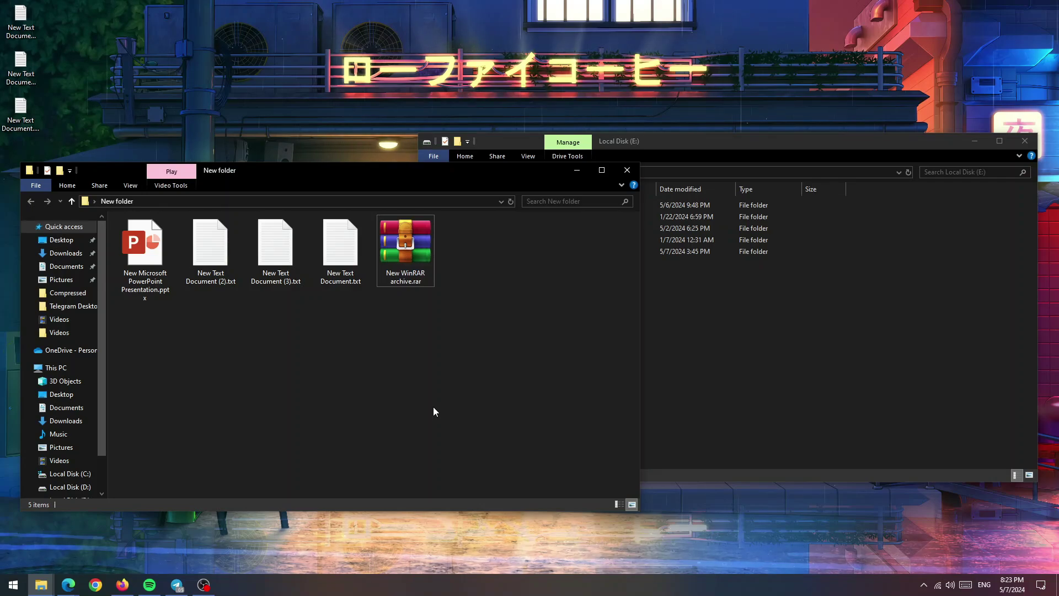
pyautogui.rightClick(432, 406)
pyautogui.moveTo(466, 538)
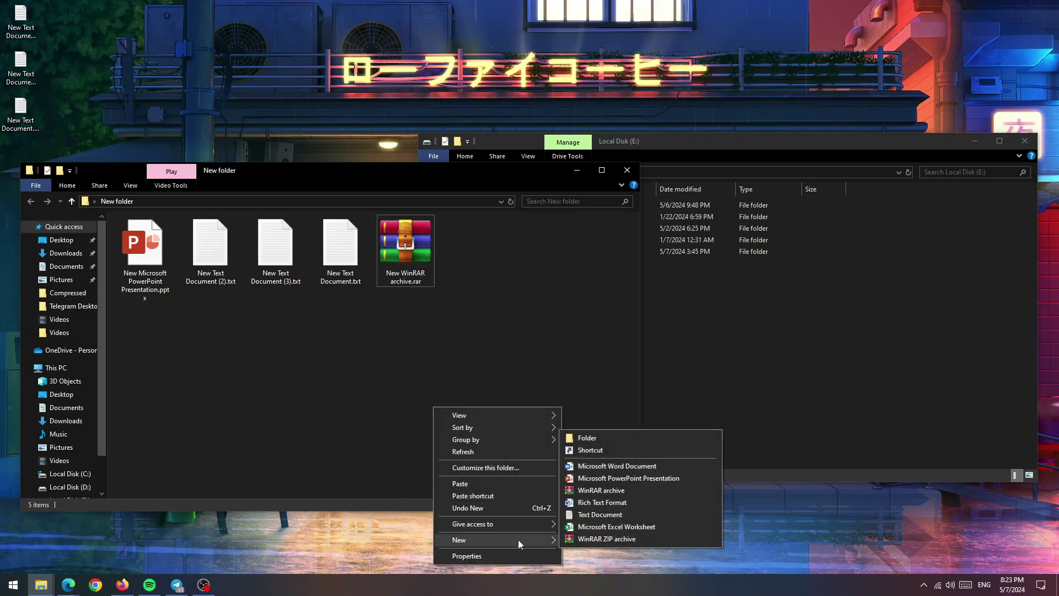
pyautogui.click(608, 502)
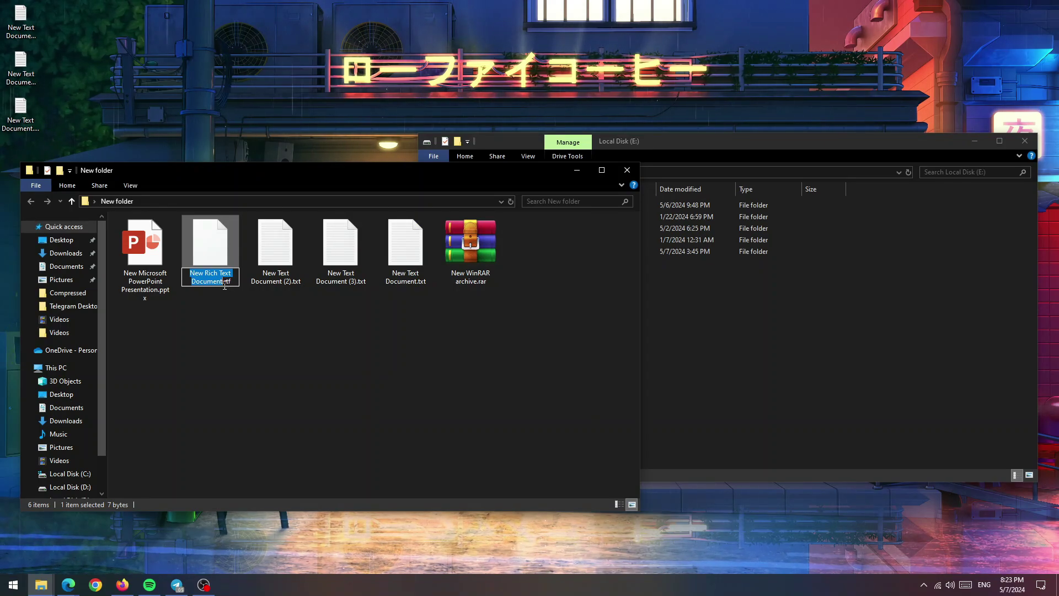
# - Add a Microsoft Word document and a WinRAR ZIP archive to New folder with their default names
pyautogui.rightClick(245, 320)
pyautogui.moveTo(298, 456)
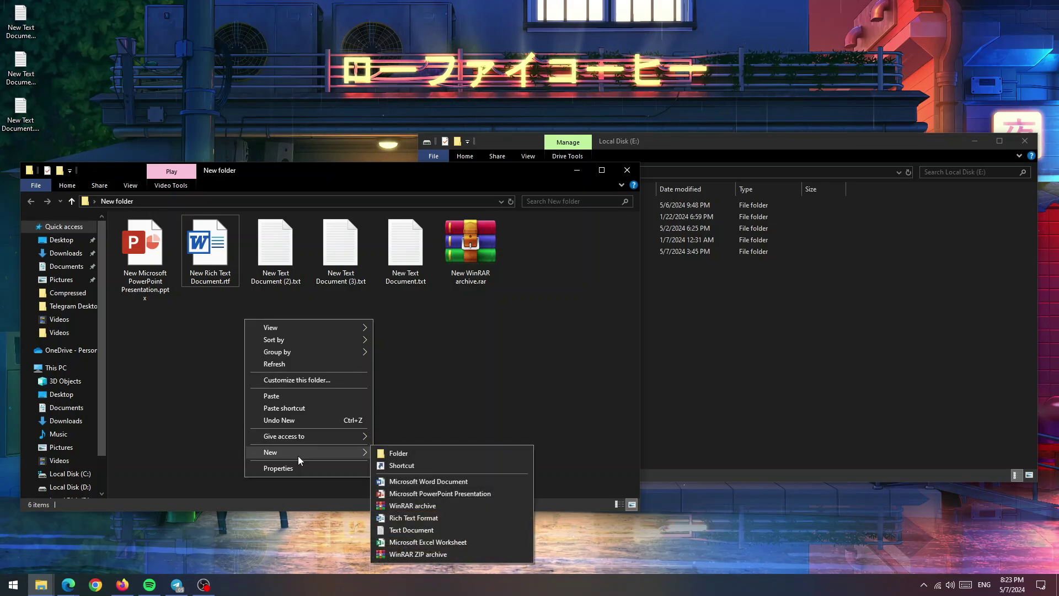
pyautogui.click(411, 480)
pyautogui.click(253, 334)
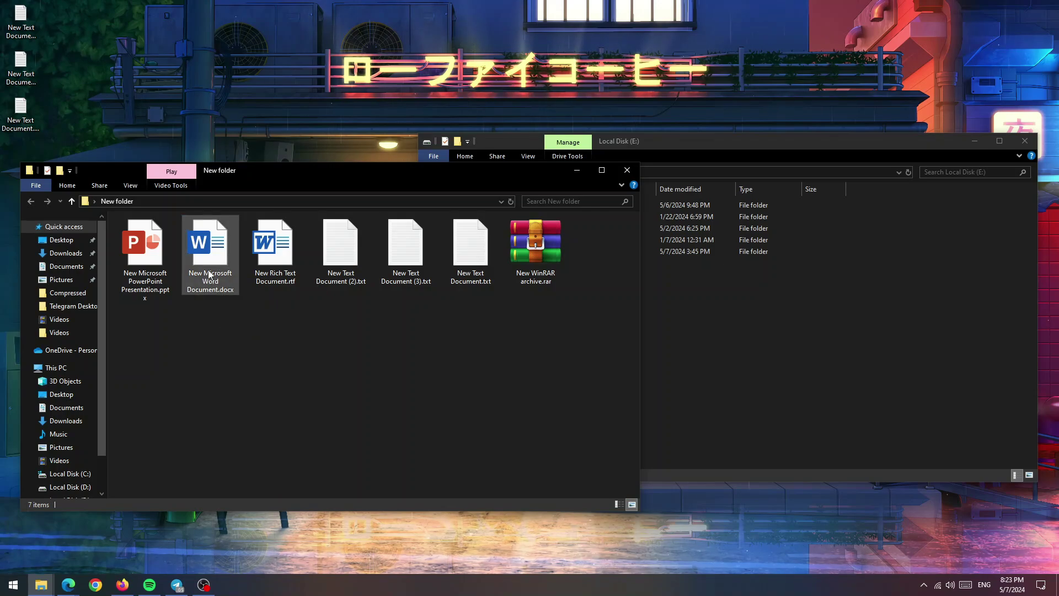
pyautogui.rightClick(263, 366)
pyautogui.moveTo(326, 500)
pyautogui.click(409, 499)
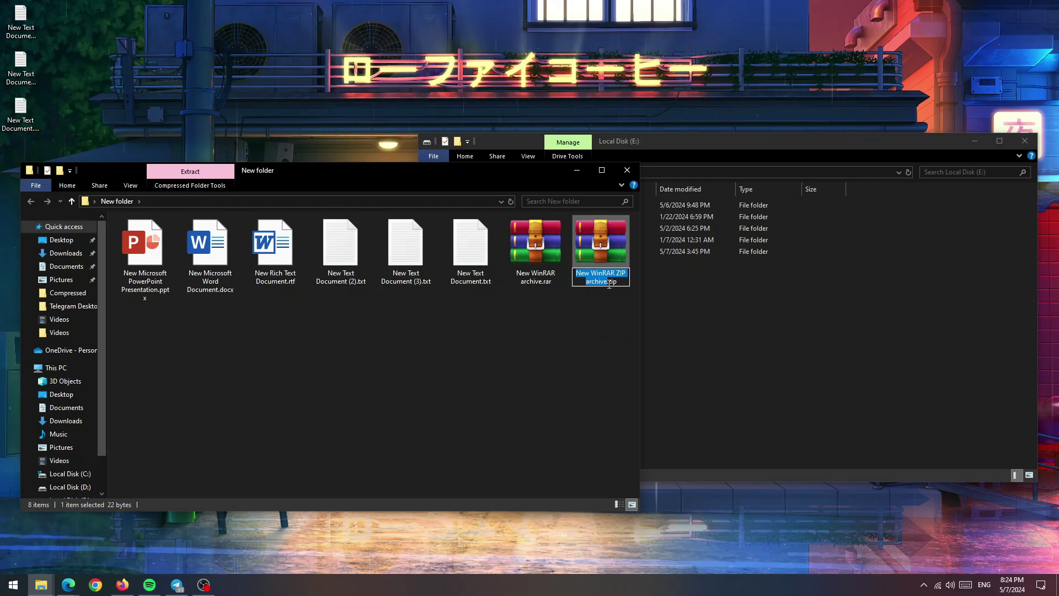
# - Create a Microsoft Excel worksheet in New folder and accept its default name
pyautogui.rightClick(296, 384)
pyautogui.moveTo(353, 517)
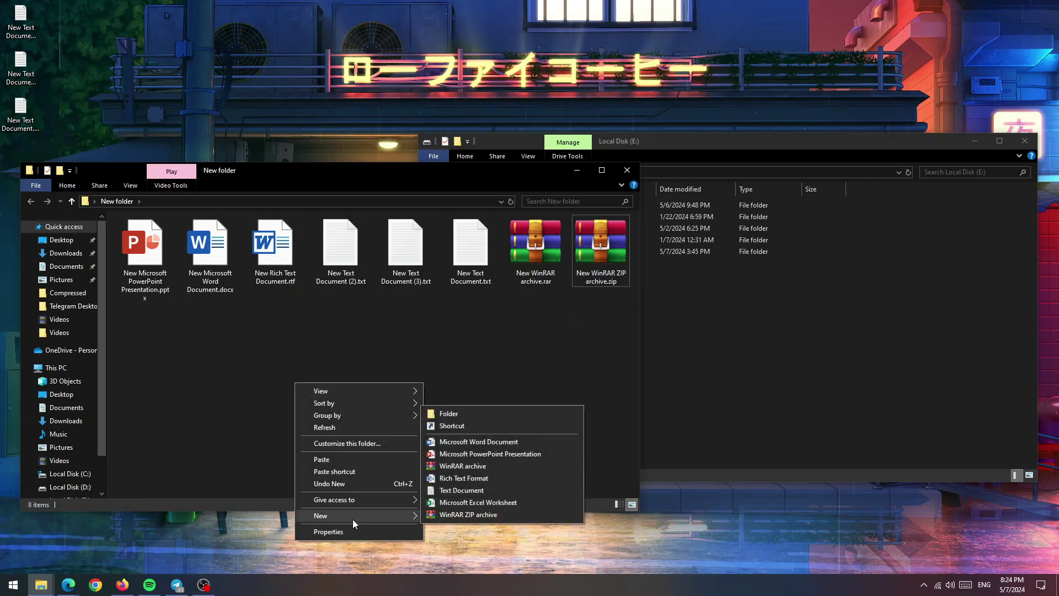
pyautogui.click(501, 514)
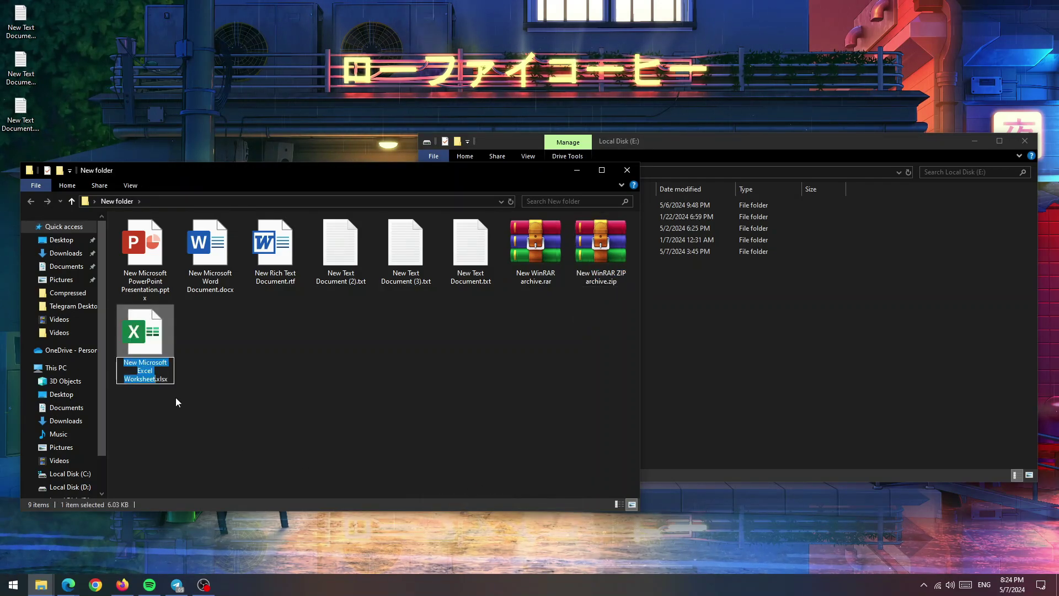
pyautogui.press('Return')
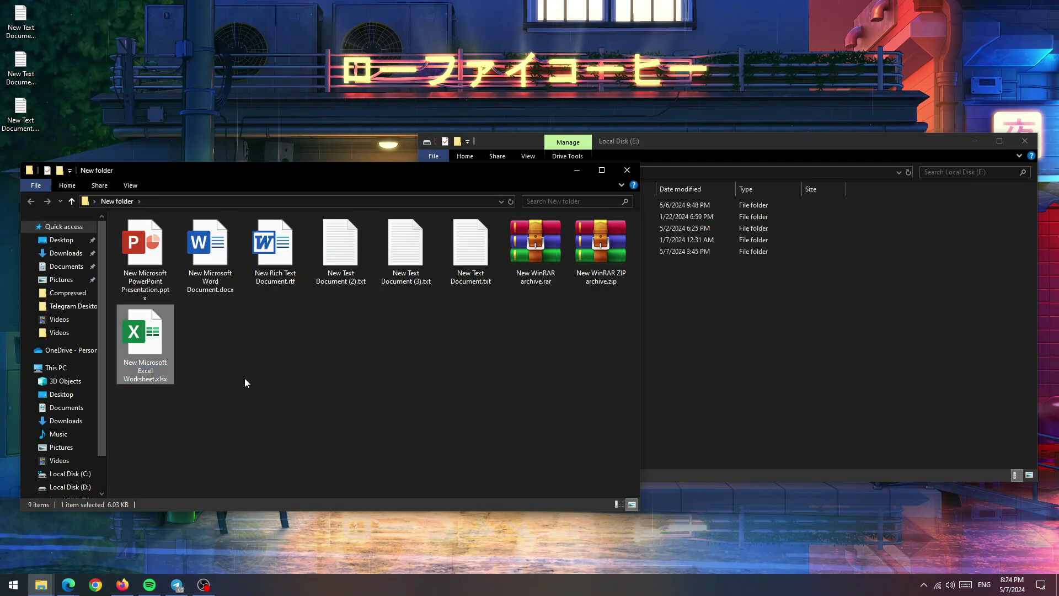
pyautogui.rightClick(244, 378)
pyautogui.moveTo(307, 513)
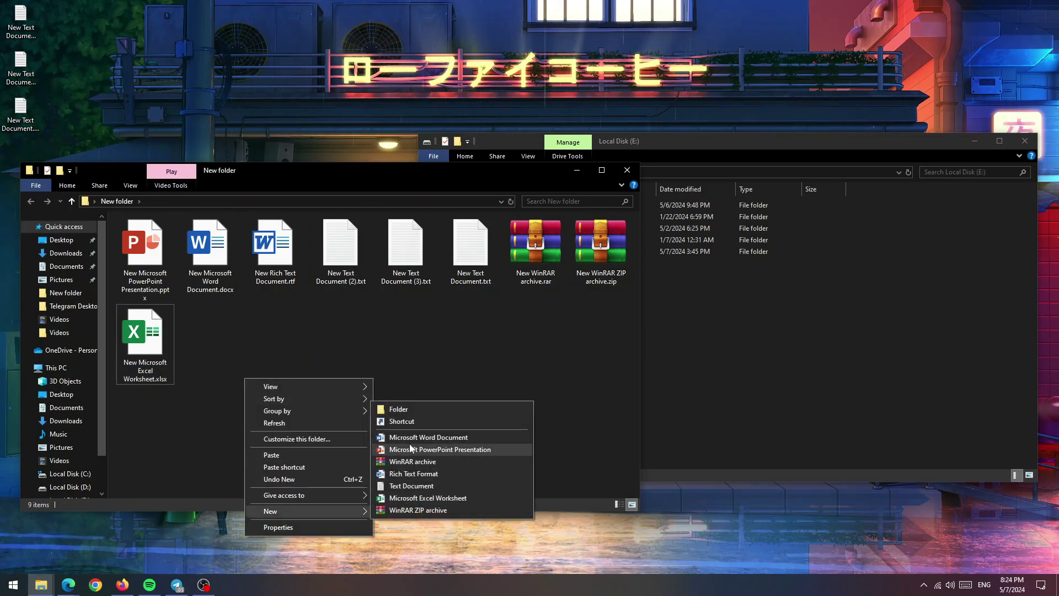
pyautogui.click(380, 368)
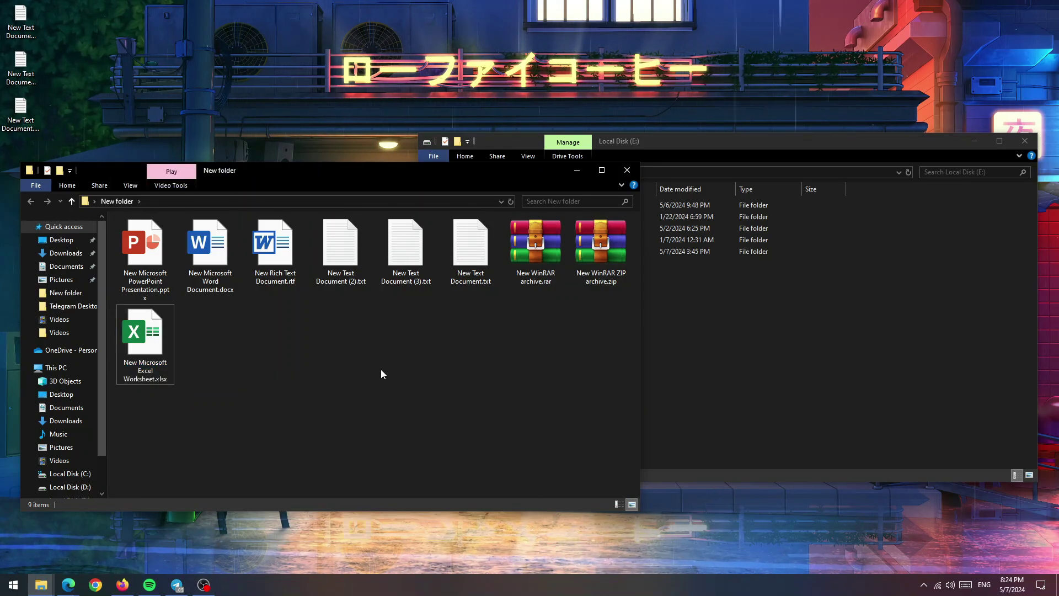
# - Examine the file types in Downloads and its Programs subfolder in the other window, returning to Downloads
pyautogui.click(741, 318)
pyautogui.click(462, 342)
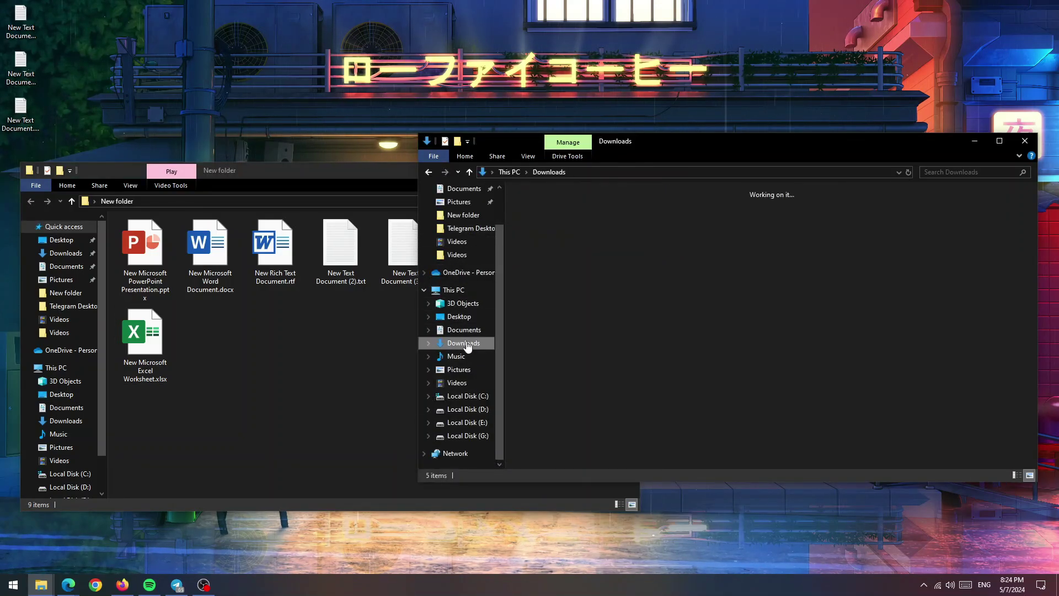
pyautogui.click(674, 427)
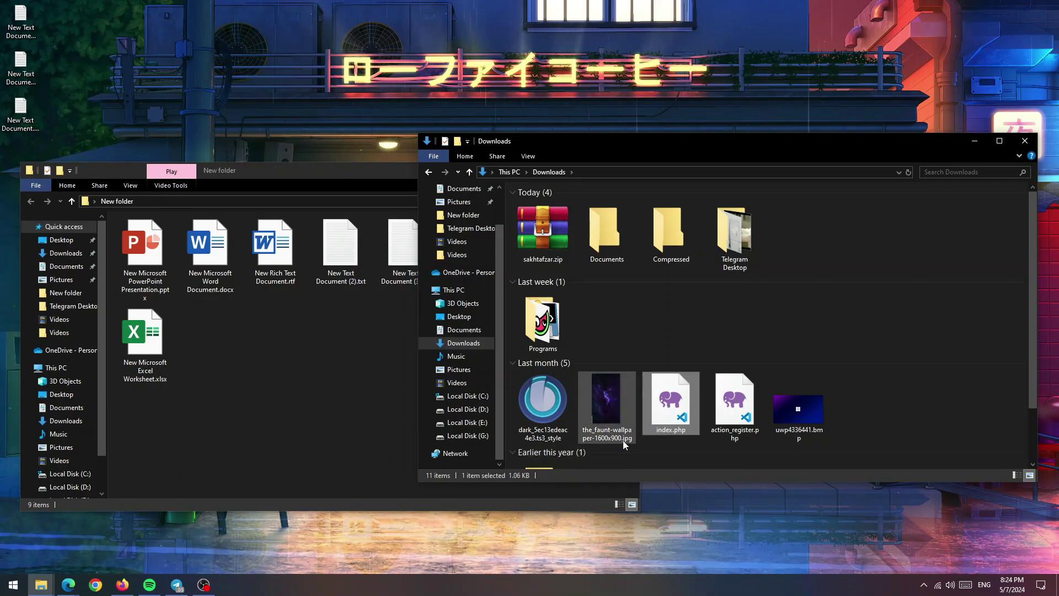
pyautogui.doubleClick(551, 326)
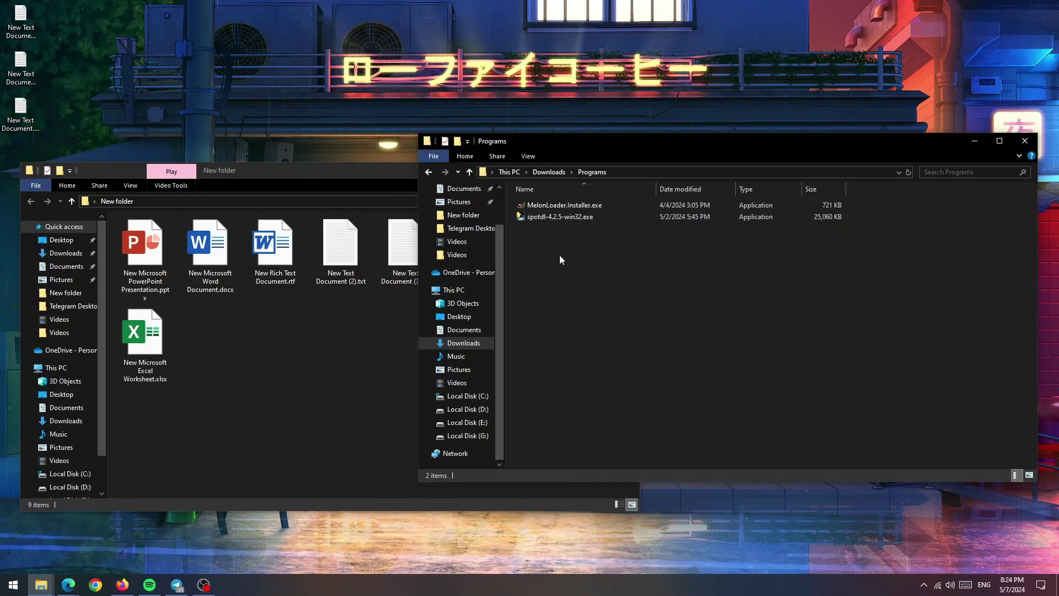
pyautogui.hotkey('alt', 'Left')
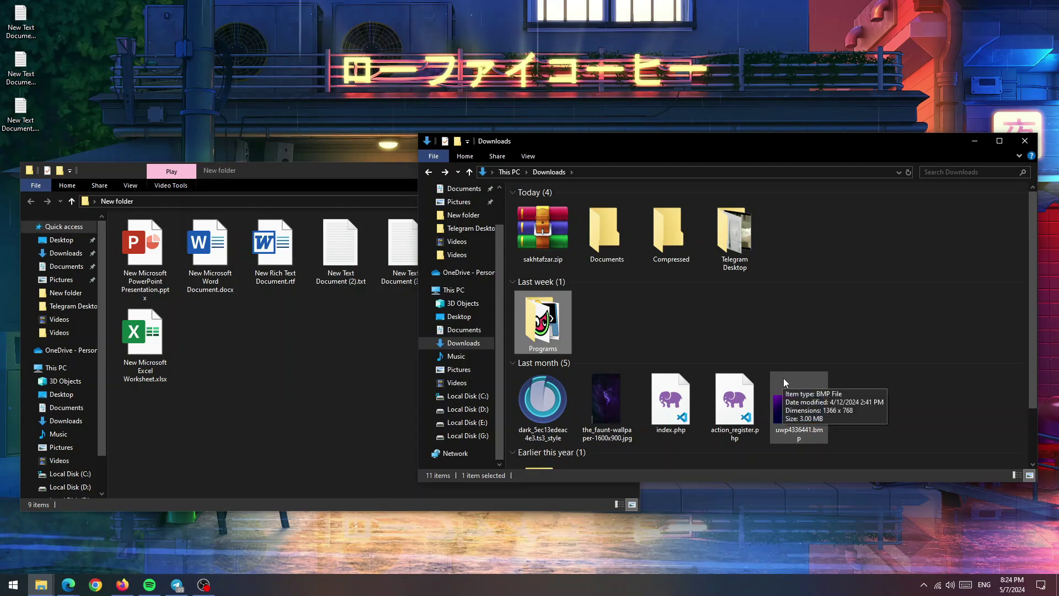
pyautogui.scroll(-2, 777, 331)
pyautogui.scroll(2, 720, 296)
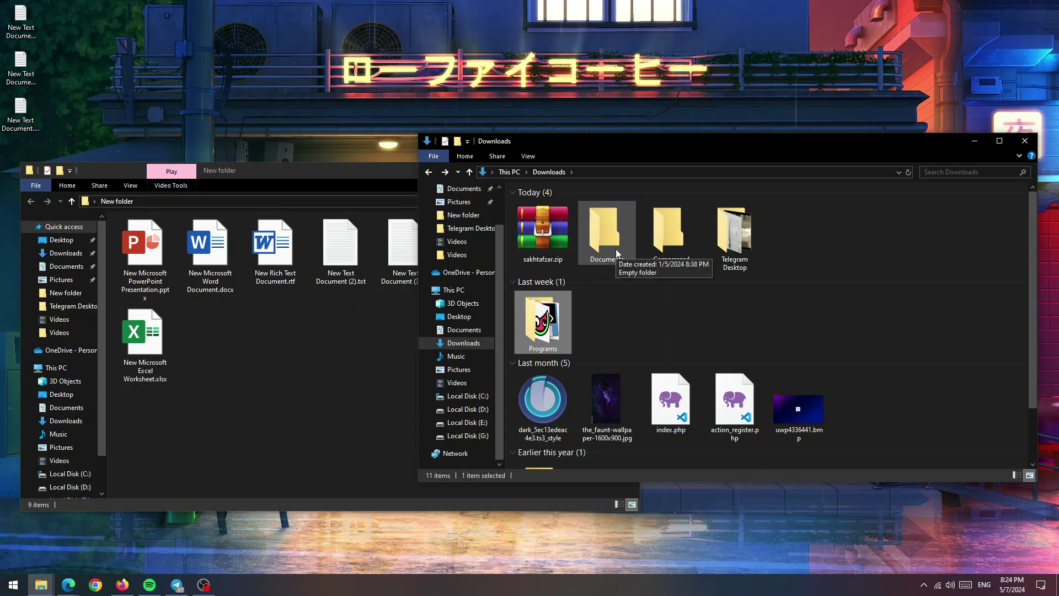
# - Go back to Local Disk (E:) and open the steamapps folder inside SteamLibrary
pyautogui.hotkey('alt', 'Left')
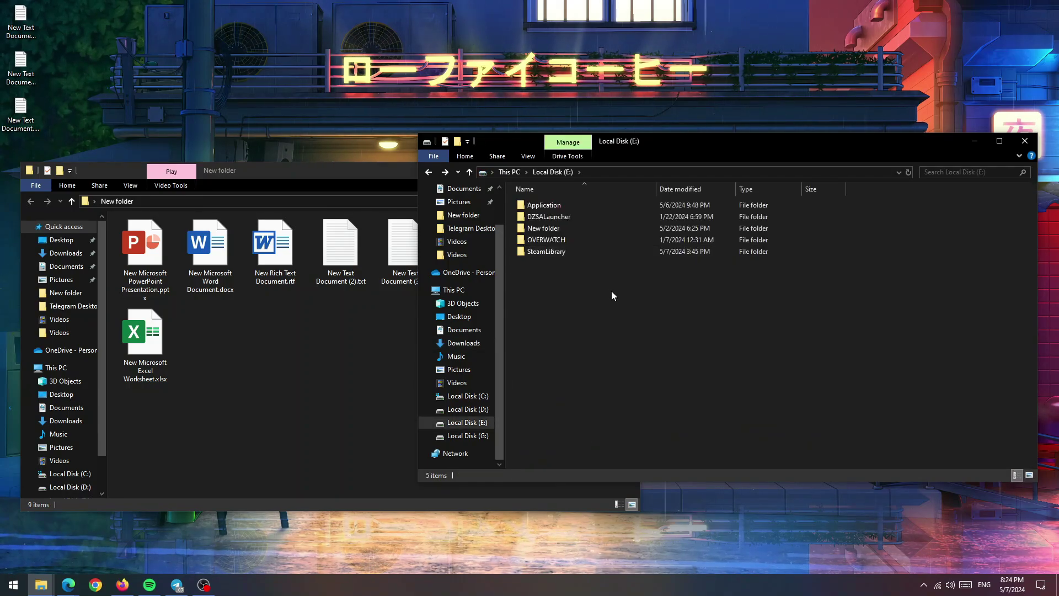
pyautogui.hotkey('alt', 'Left')
pyautogui.hotkey('alt', 'Right')
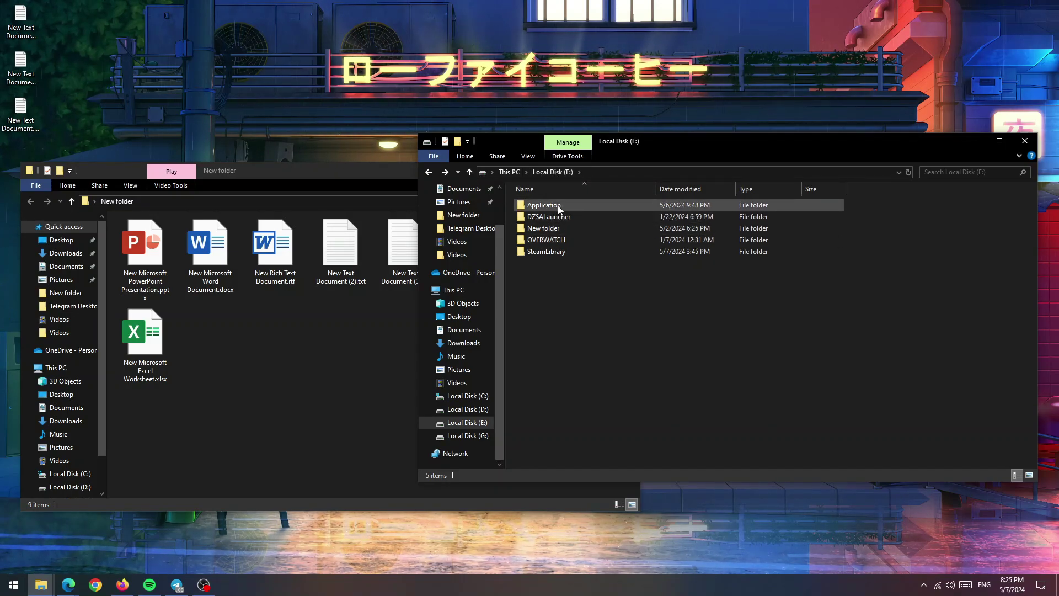
pyautogui.doubleClick(555, 250)
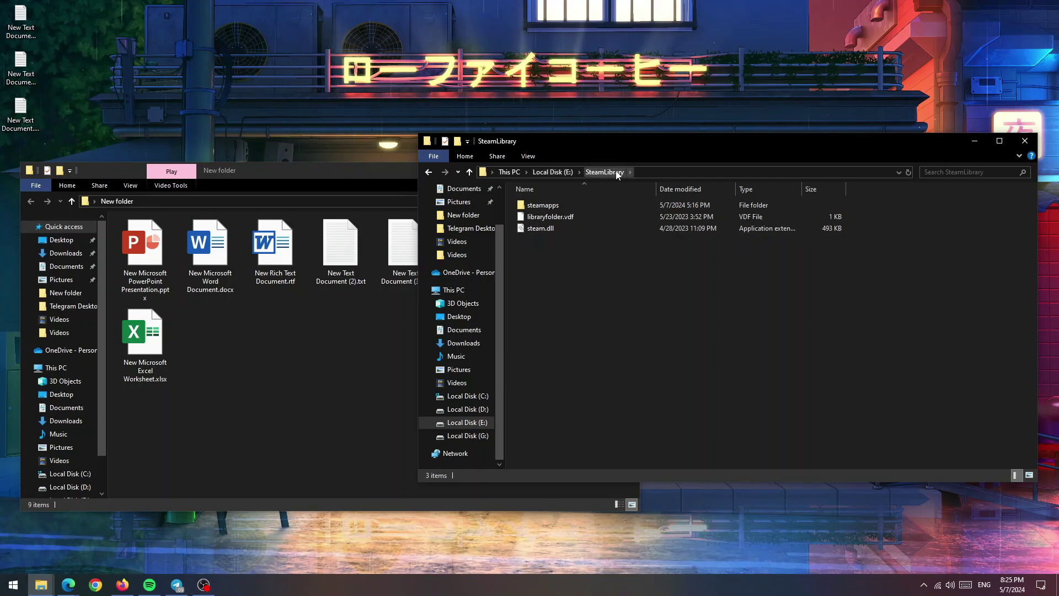
pyautogui.doubleClick(559, 204)
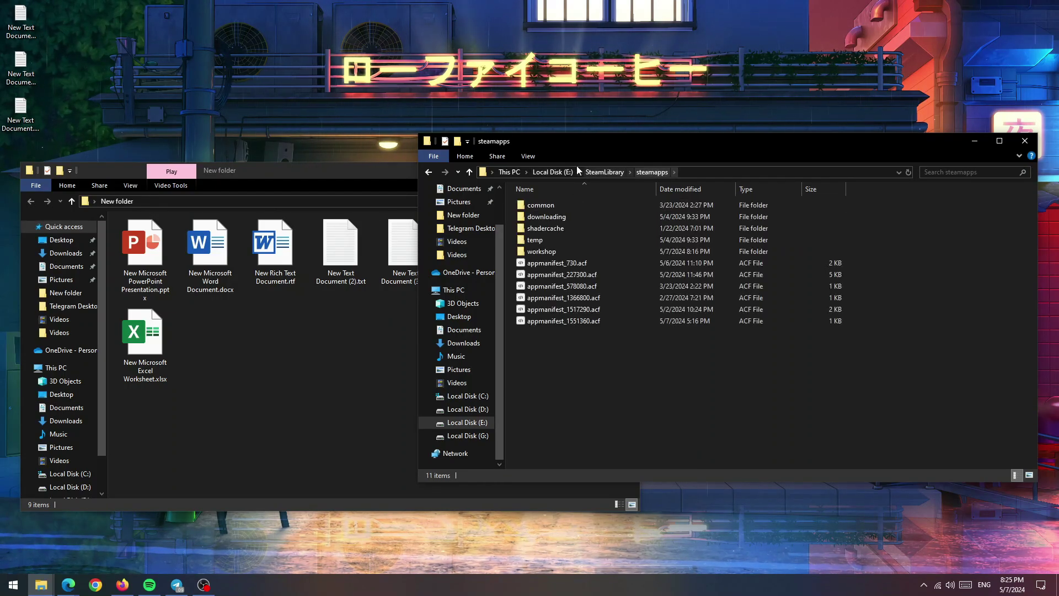
# - Examine the steamapps folder's full path as editable text, highlighting its parts, and restore the breadcrumb display each time
pyautogui.click(789, 172)
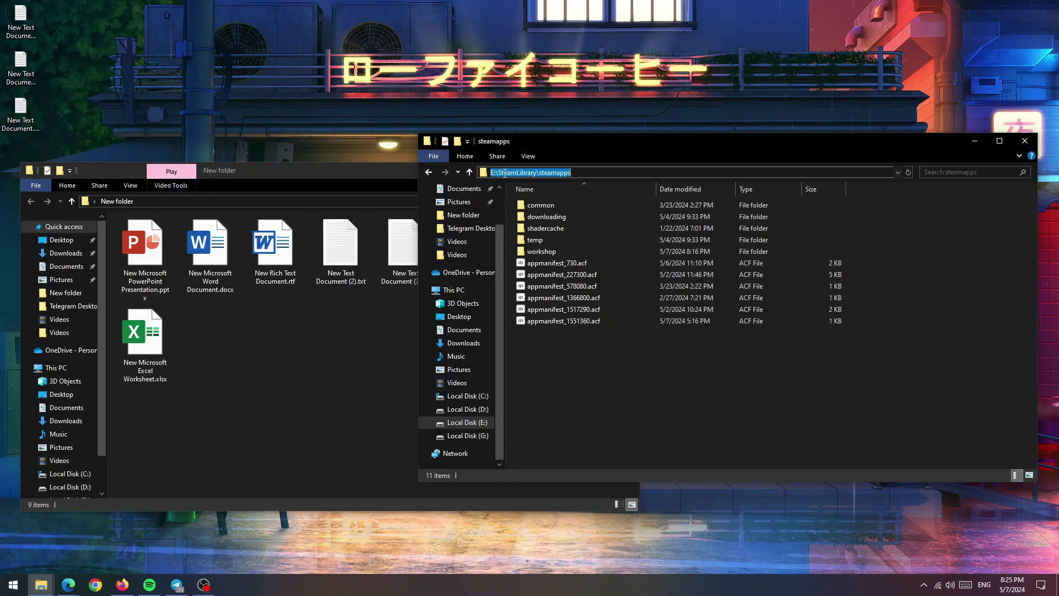
pyautogui.moveTo(498, 173); pyautogui.dragTo(536, 173)
pyautogui.click(527, 173)
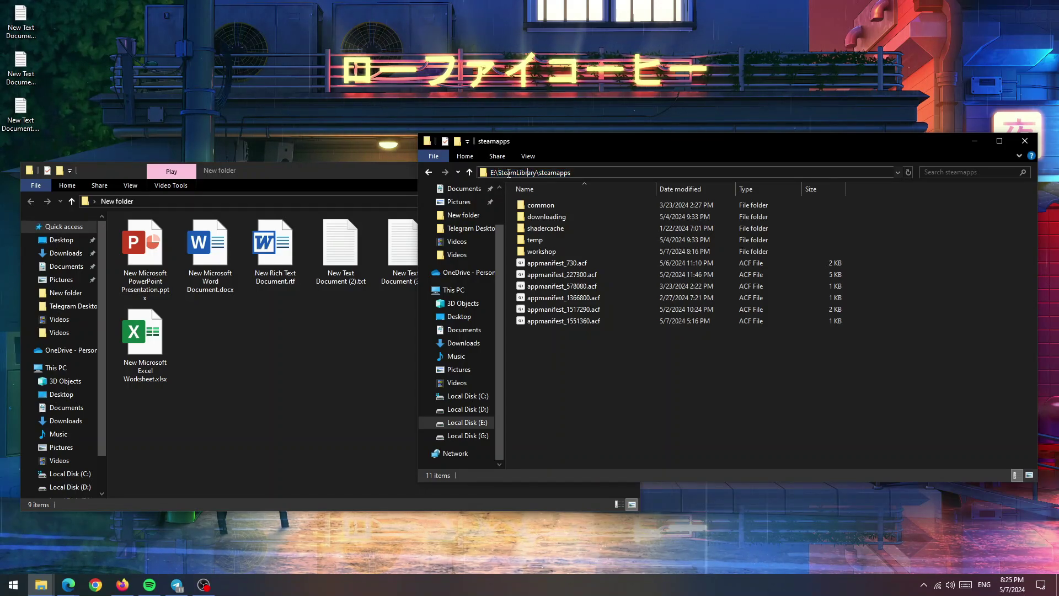
pyautogui.doubleClick(558, 172)
pyautogui.click(560, 173)
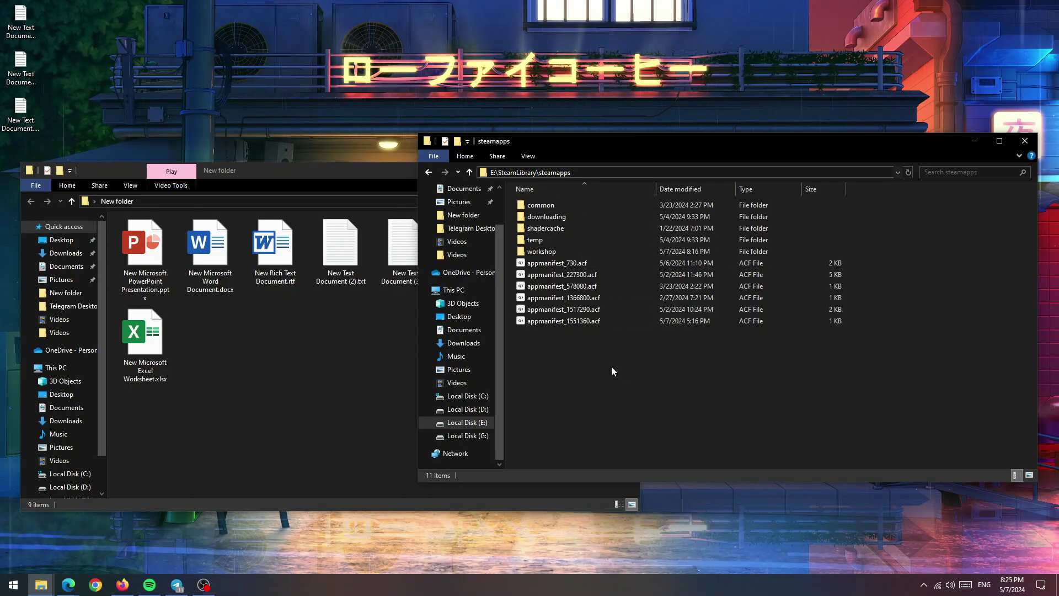
pyautogui.click(597, 287)
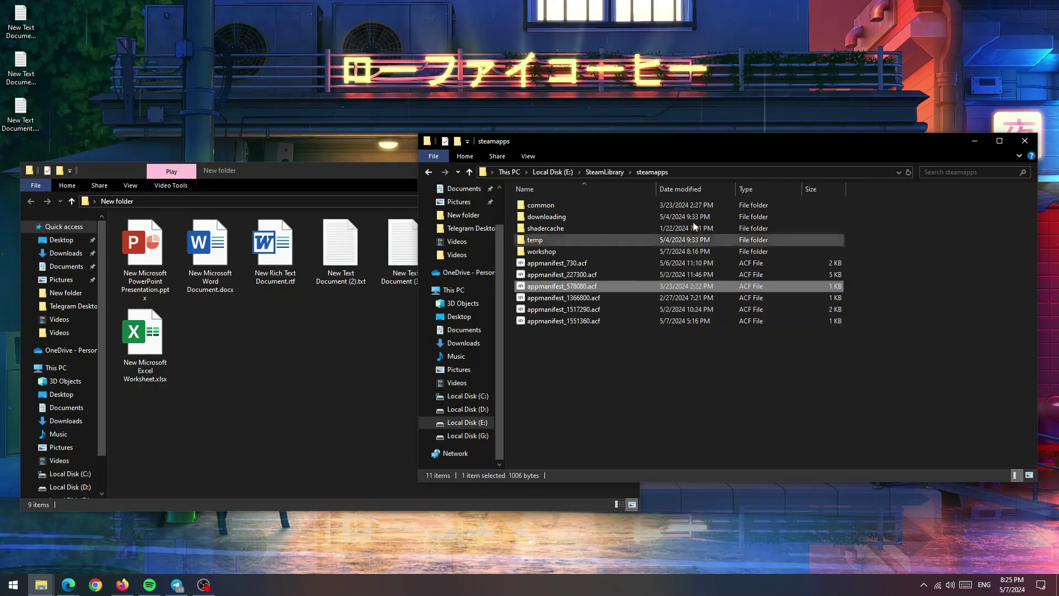
pyautogui.click(704, 172)
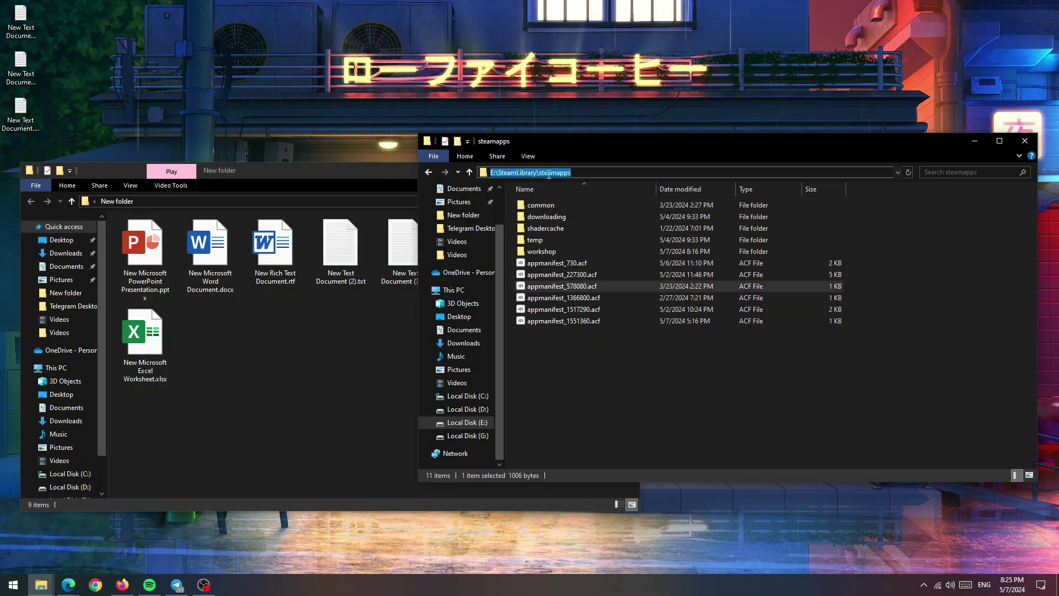
pyautogui.click(624, 361)
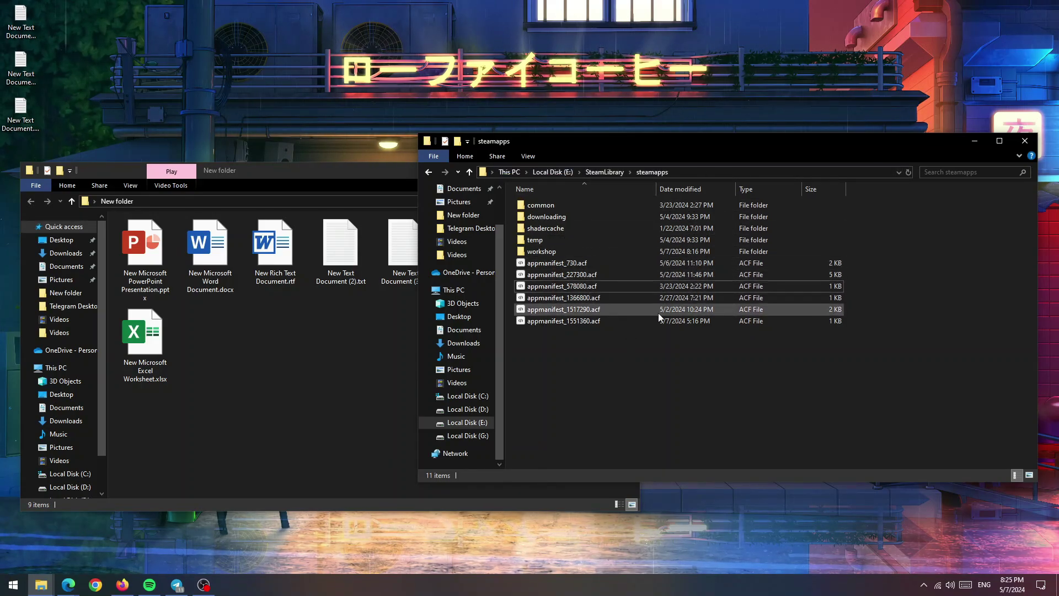
# - Search the steamapps folder for "temp"
pyautogui.click(957, 173)
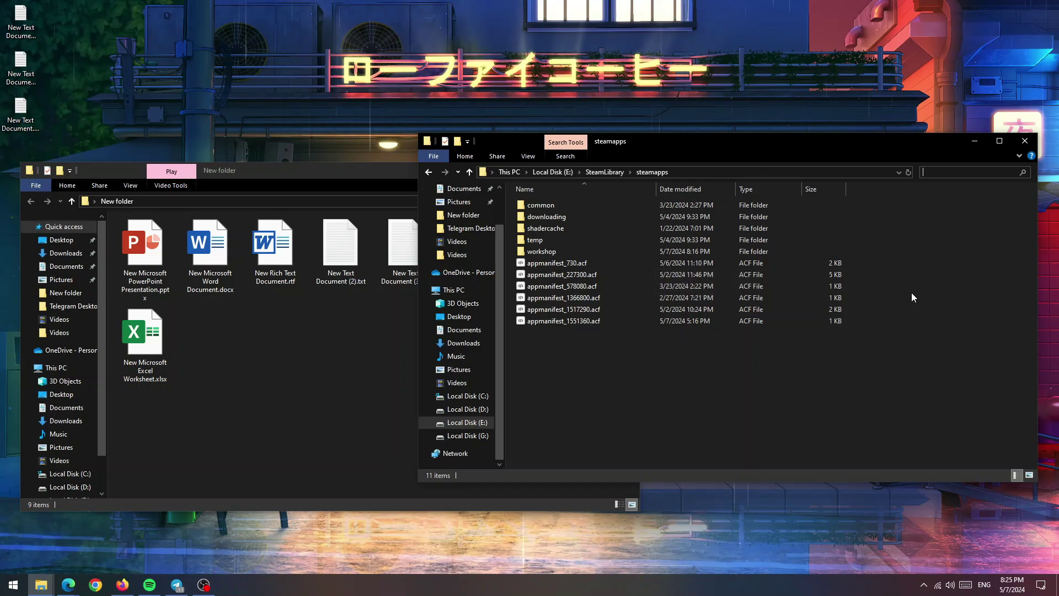
pyautogui.write('temp')
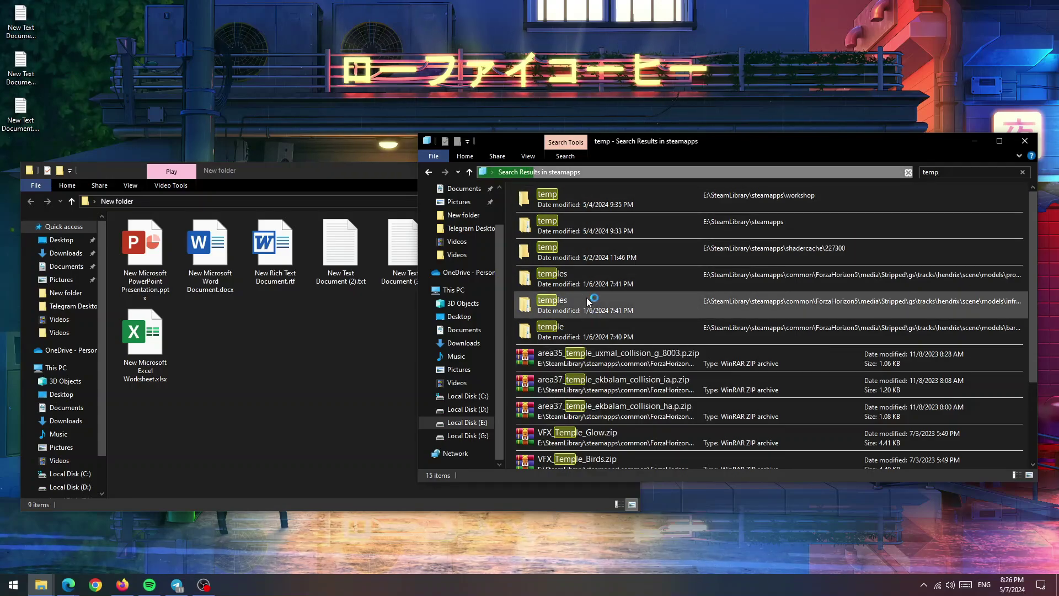
# - Leave the steamapps search and search the whole of This PC for "temp"
pyautogui.press('Escape')
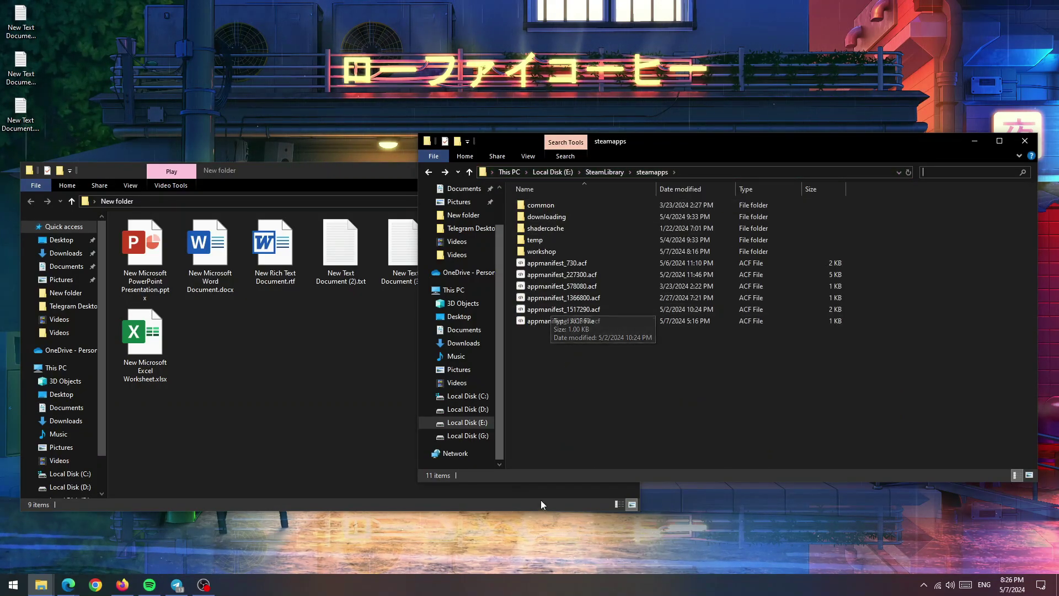
pyautogui.click(466, 290)
pyautogui.click(931, 171)
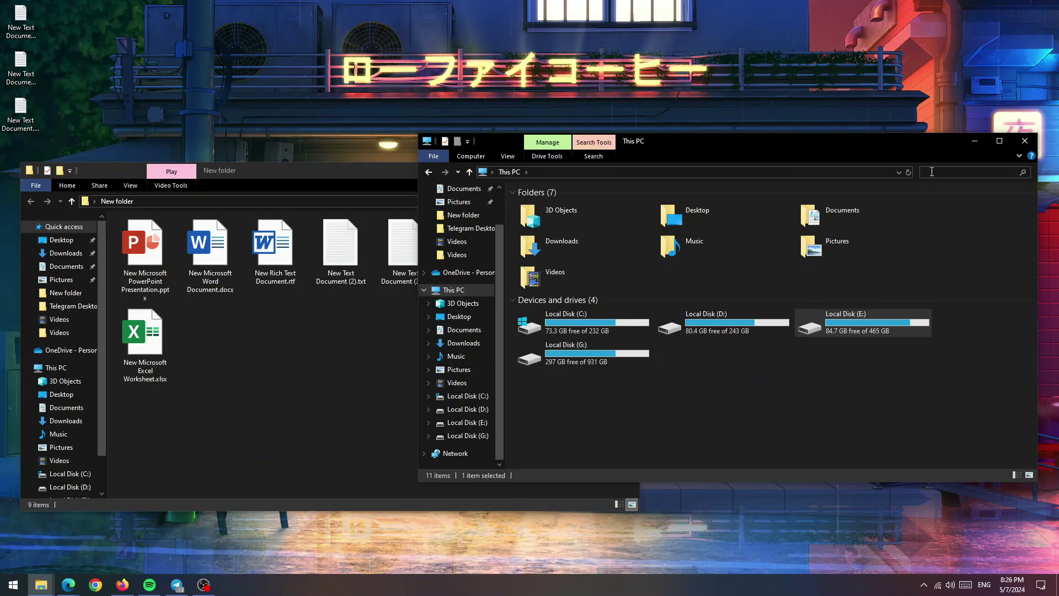
pyautogui.press('Return')
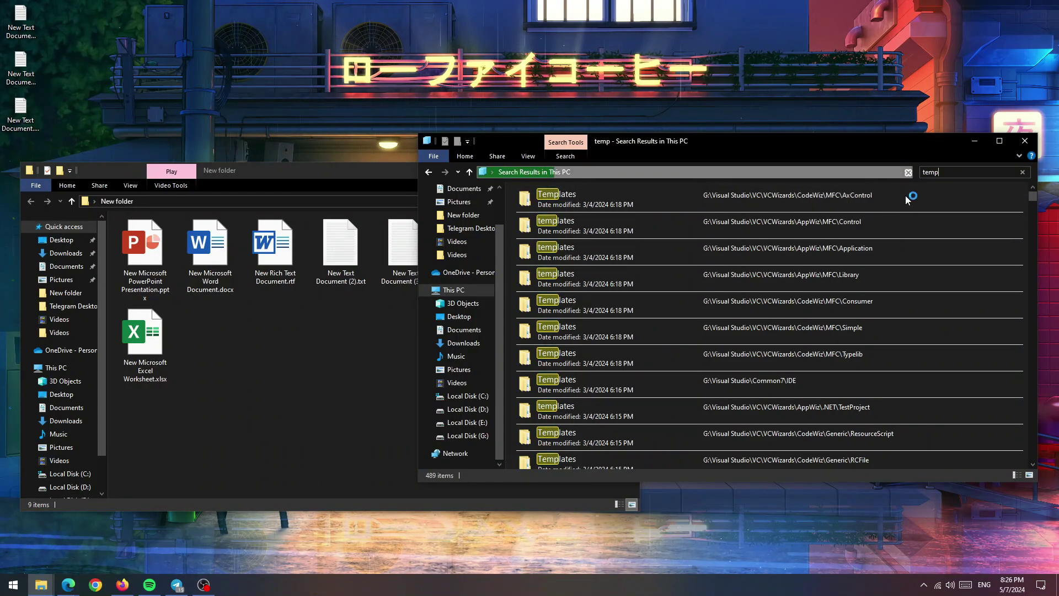
# - Look through the "temp" search results, and clear the search to return to the This PC overview
pyautogui.scroll(-2, 634, 210)
pyautogui.scroll(-10, 628, 227)
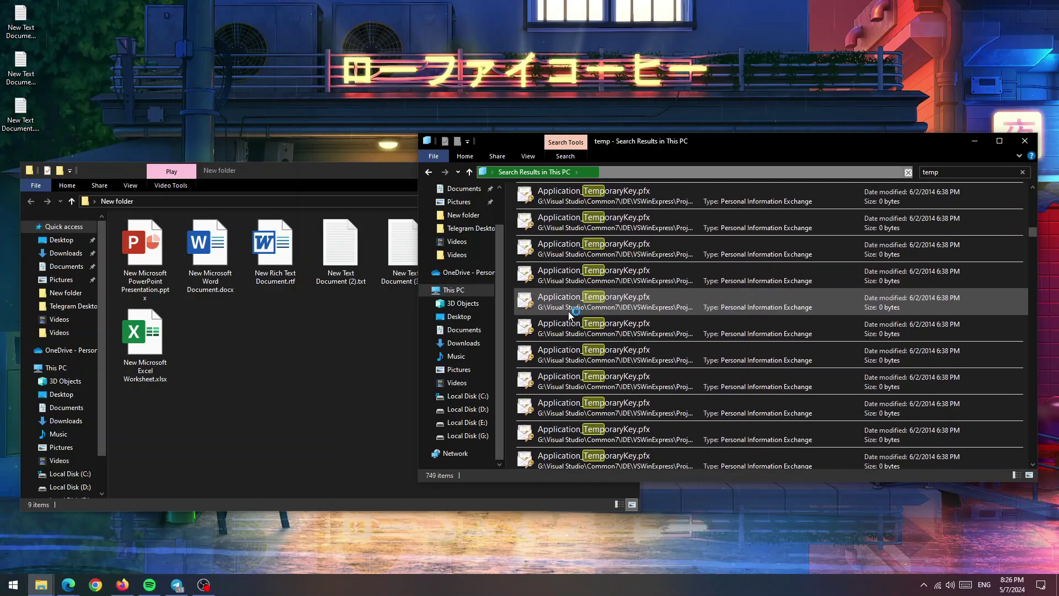
pyautogui.scroll(15, 570, 314)
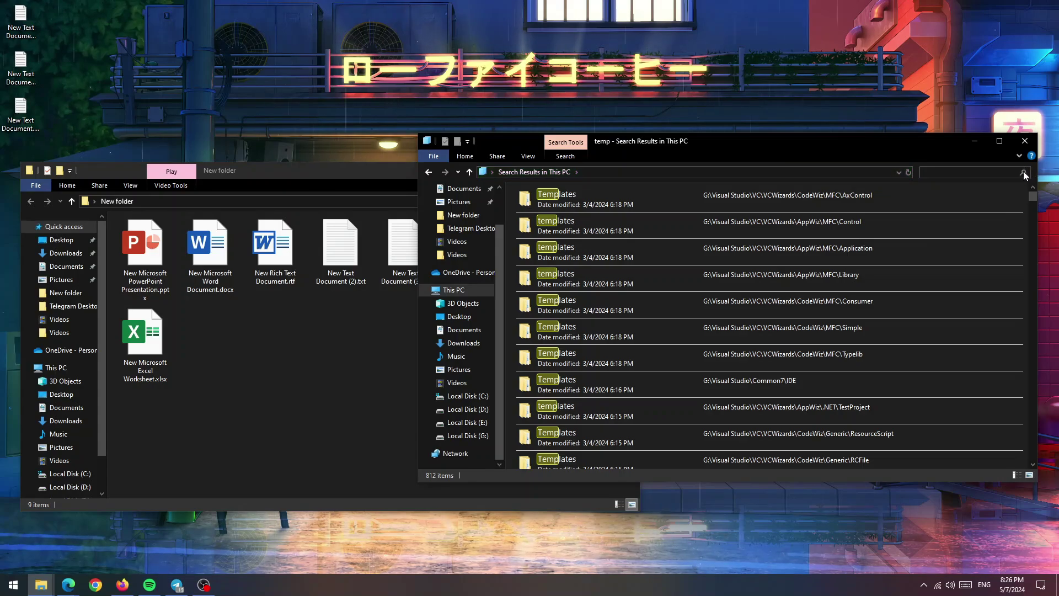
pyautogui.click(1023, 171)
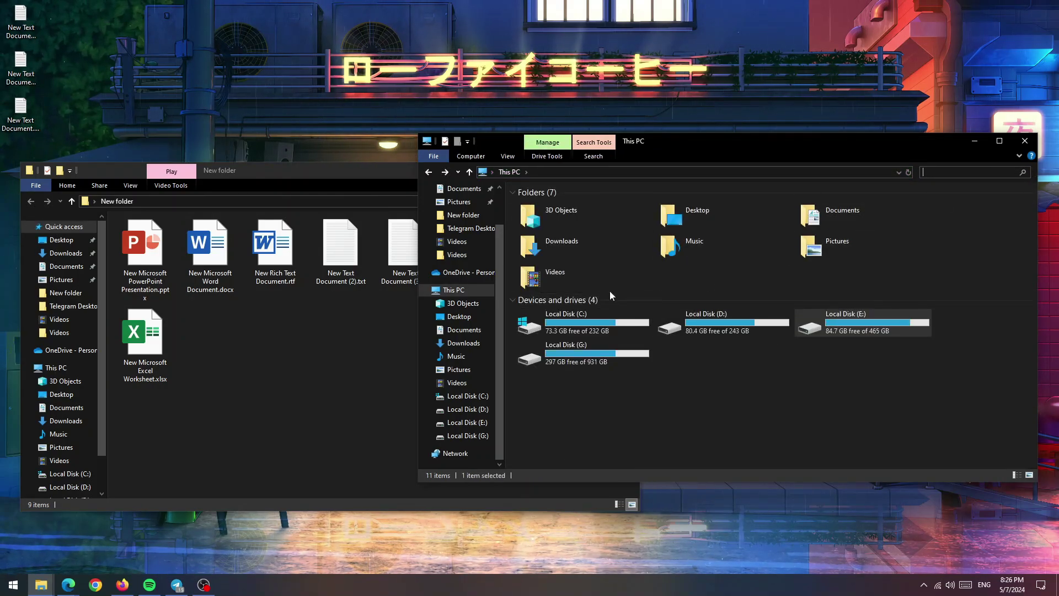
pyautogui.click(643, 426)
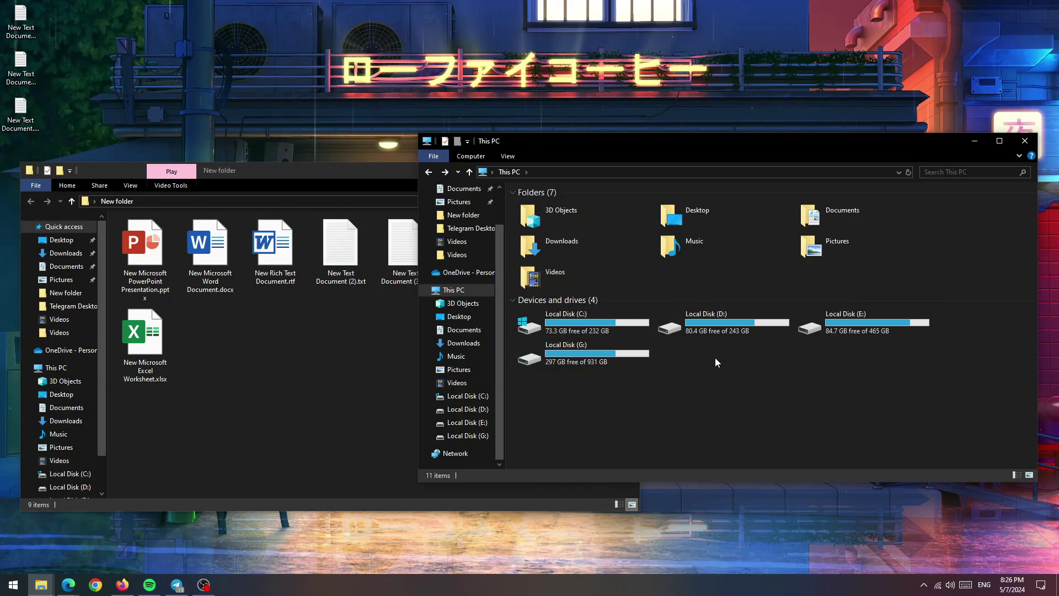
# - Open the templates folder in AppWiz\MFC\Control from a new "temp" search of This PC, and return to the This PC overview
pyautogui.click(955, 171)
pyautogui.write('temp')
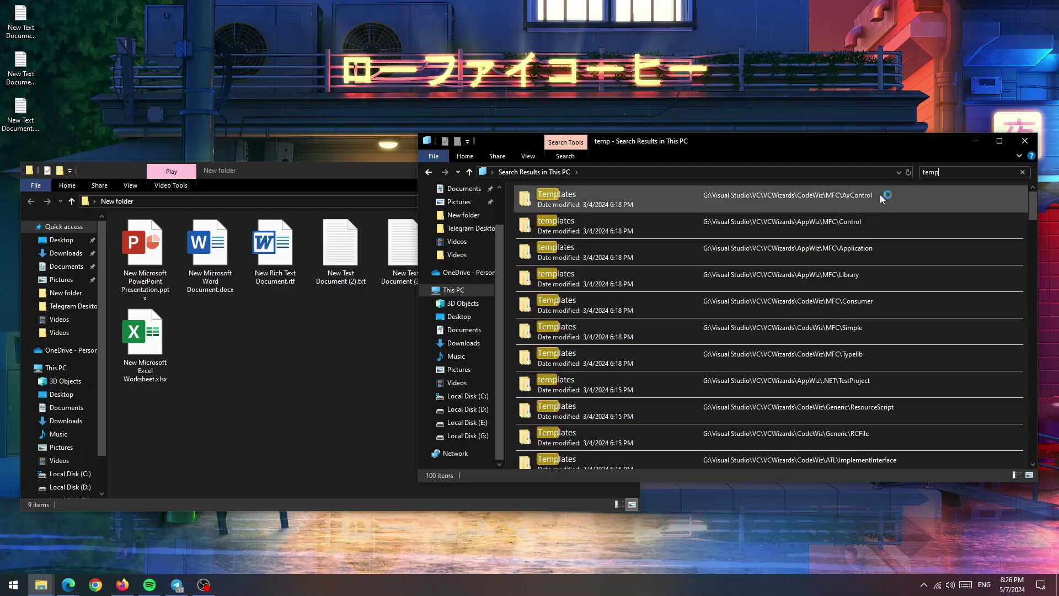
pyautogui.doubleClick(664, 229)
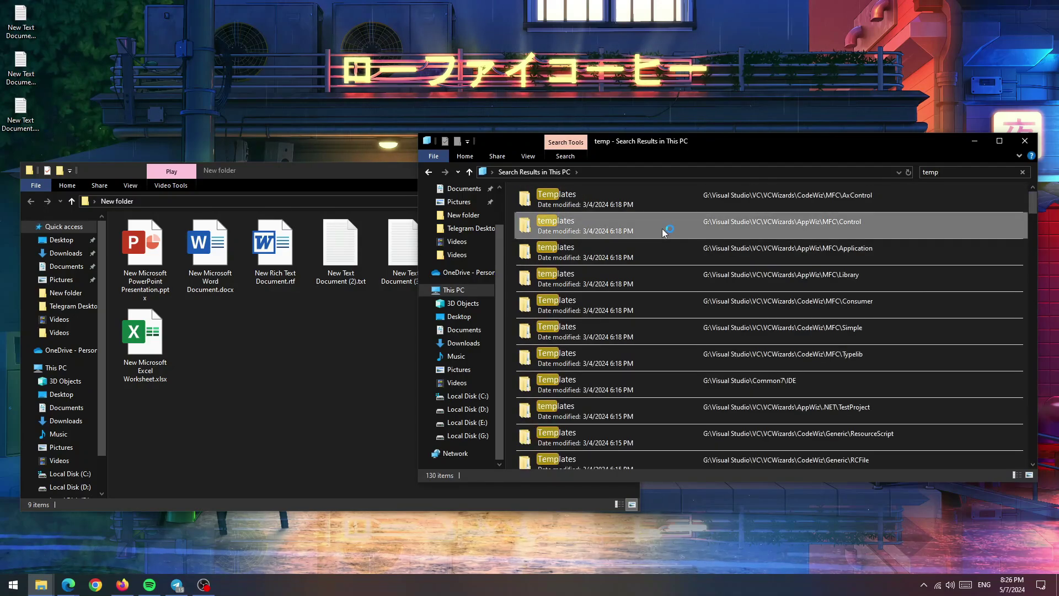
pyautogui.hotkey('alt', 'Left')
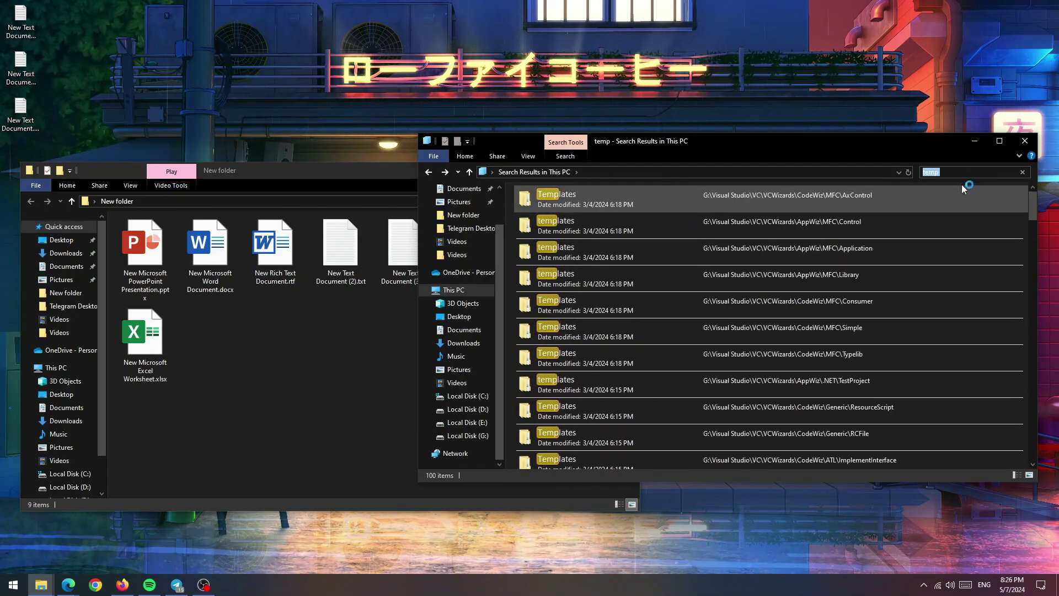
pyautogui.click(1022, 171)
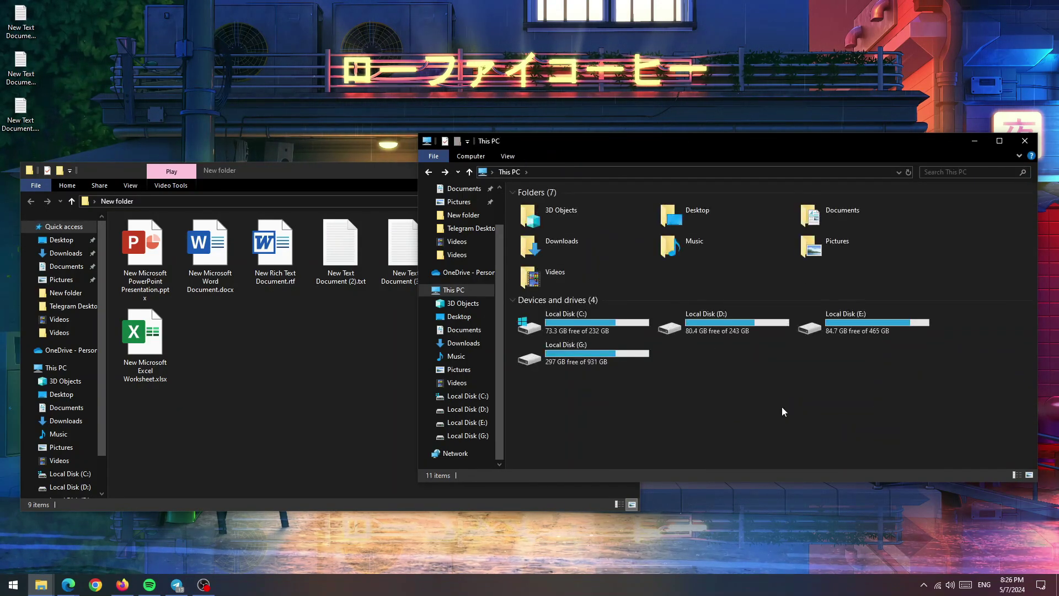